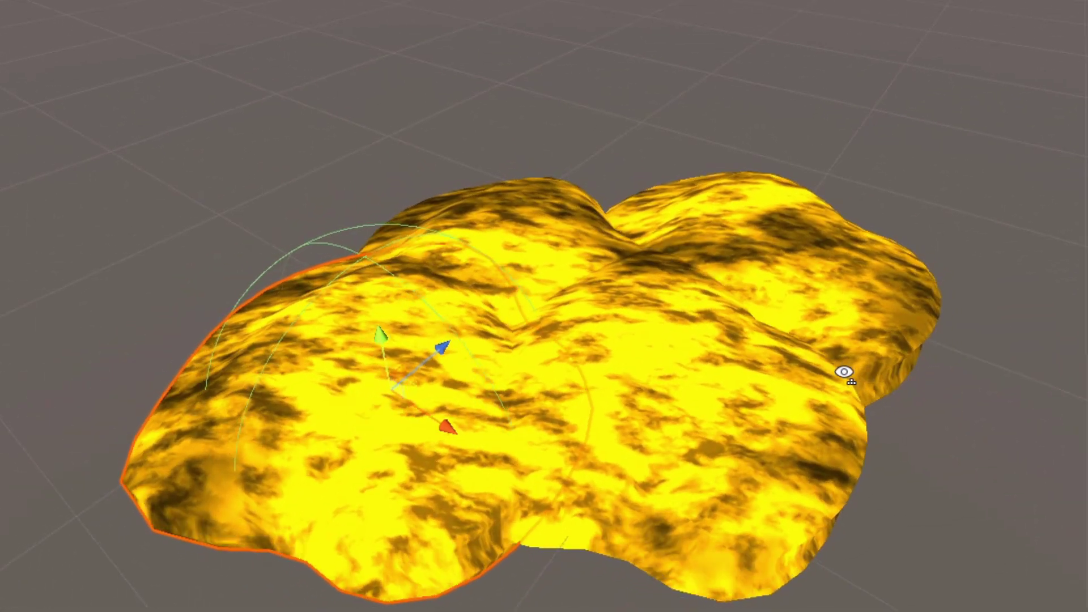
pyautogui.moveTo(844, 373); pyautogui.dragTo(1043, 393, button='right')
pyautogui.press('s')
pyautogui.press('a')
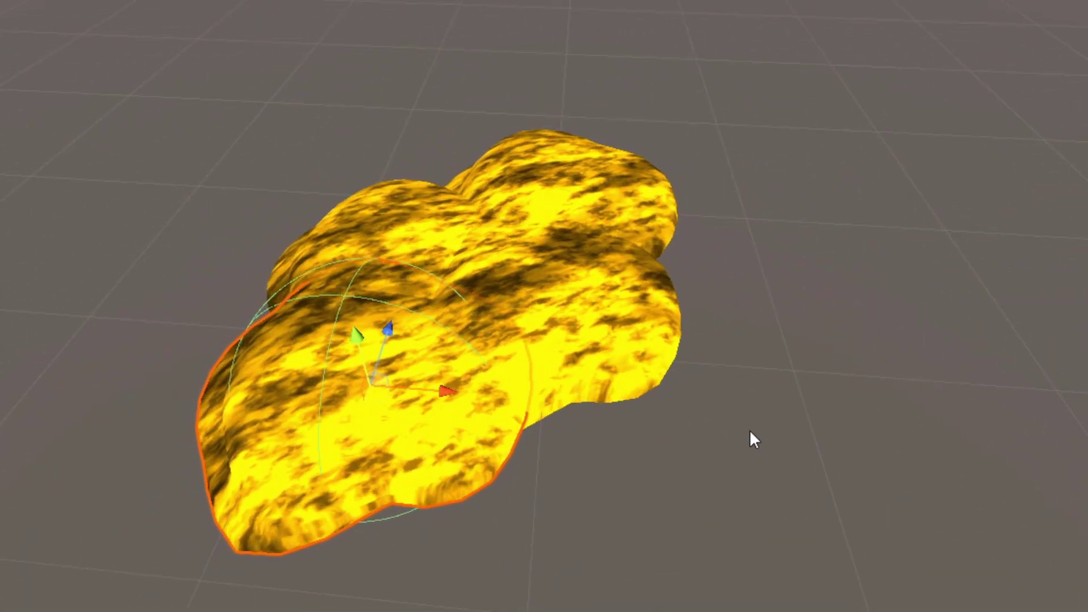
pyautogui.press('s')
pyautogui.moveTo(750, 430); pyautogui.dragTo(226, 391, button='right')
pyautogui.press('d')
pyautogui.press('a')
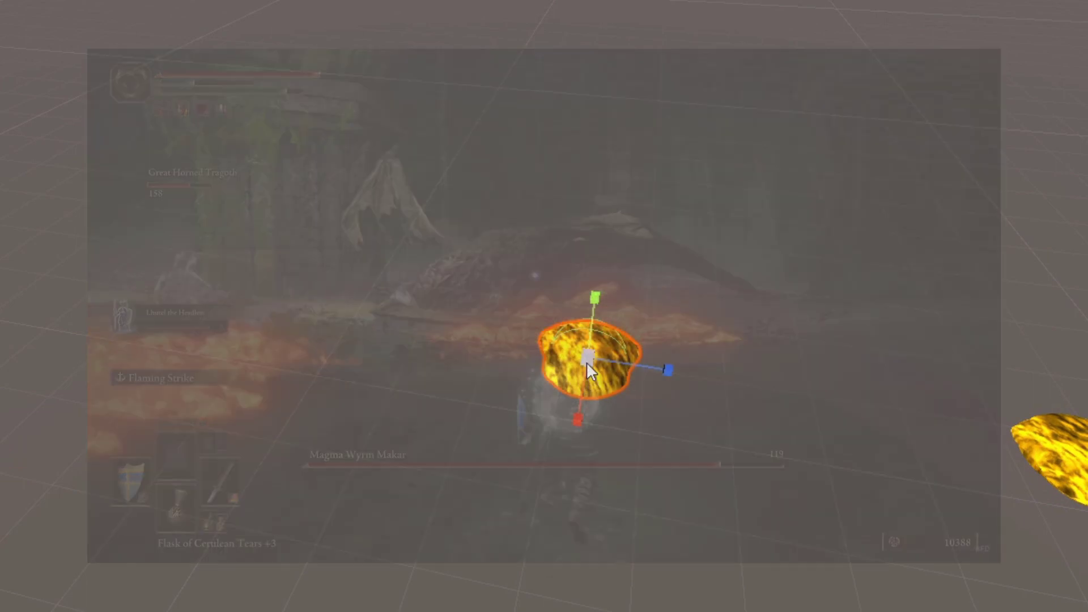
# Scale the selected yellow lava mesh up uniformly in the scene.
pyautogui.moveTo(587, 361); pyautogui.dragTo(1087, 391)
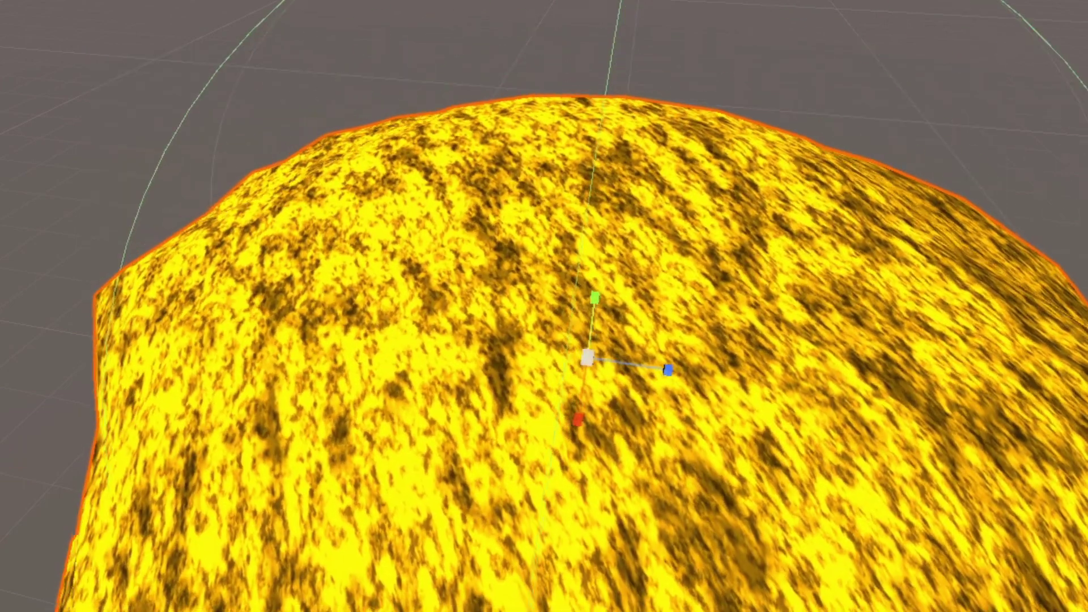
pyautogui.moveTo(492, 340); pyautogui.dragTo(517, 327, button='right')
pyautogui.press('w')
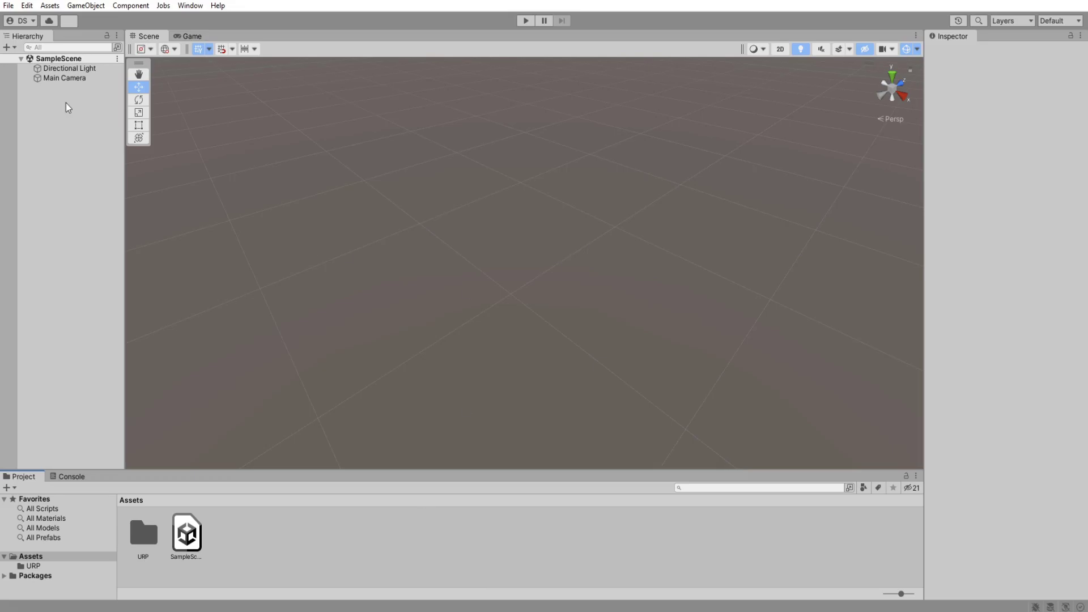
# Create a URP Lit Shader Graph in the Assets folder and name it Ground FX Shader.
pyautogui.click(187, 533)
pyautogui.click(149, 531)
pyautogui.doubleClick(147, 531)
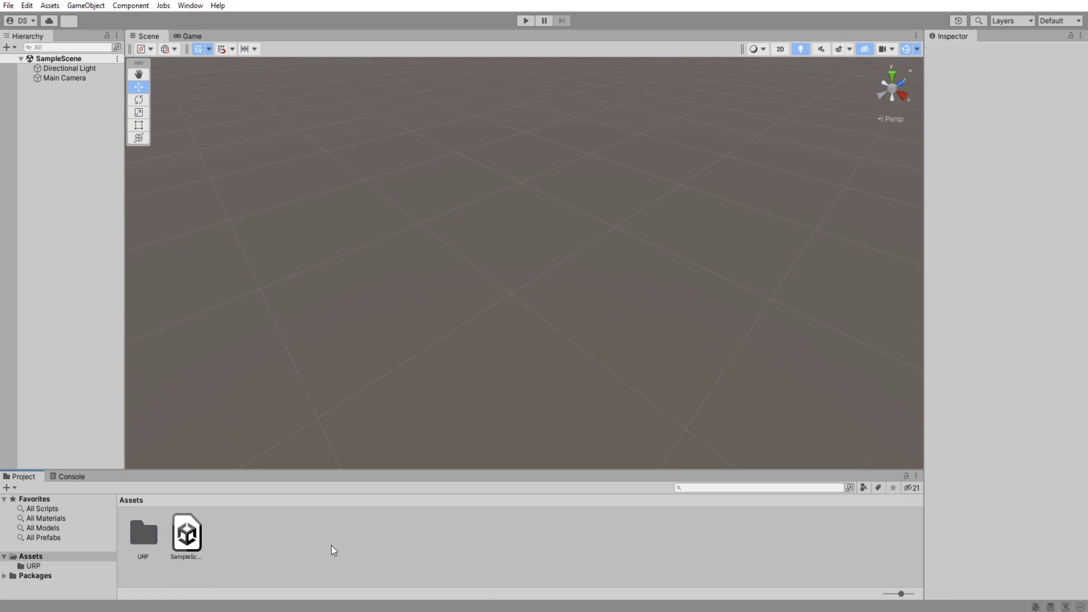
pyautogui.rightClick(253, 543)
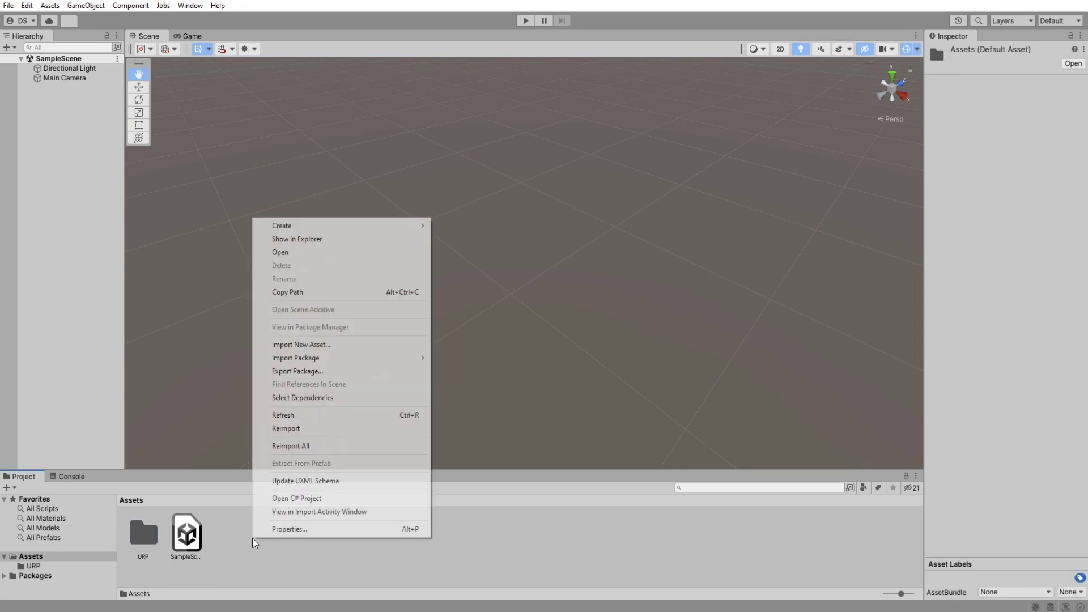
pyautogui.moveTo(345, 227)
pyautogui.moveTo(513, 85)
pyautogui.moveTo(603, 86)
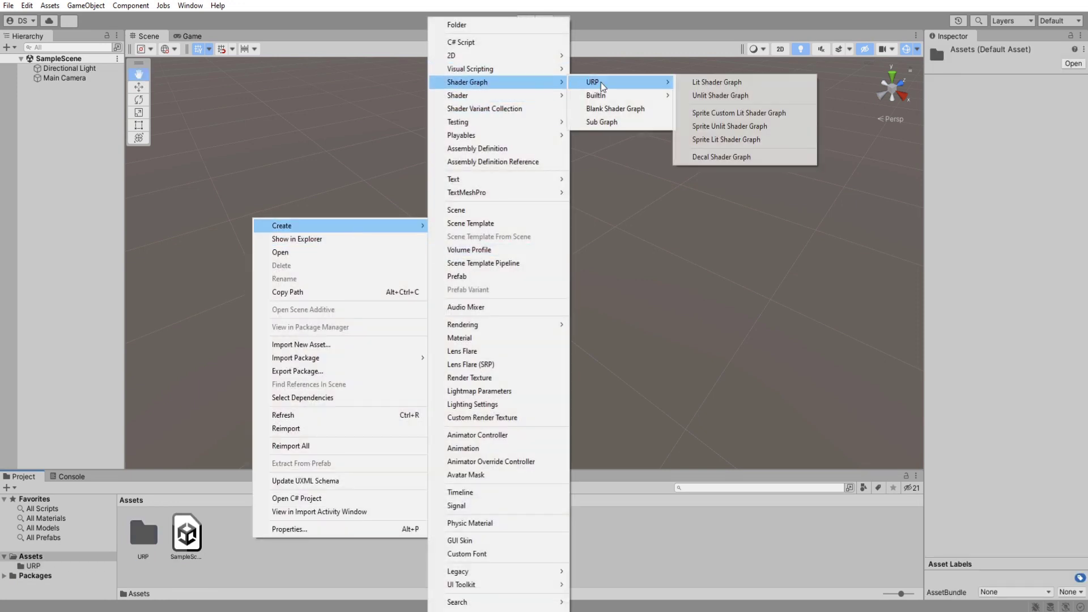
pyautogui.click(726, 87)
pyautogui.write('Ground')
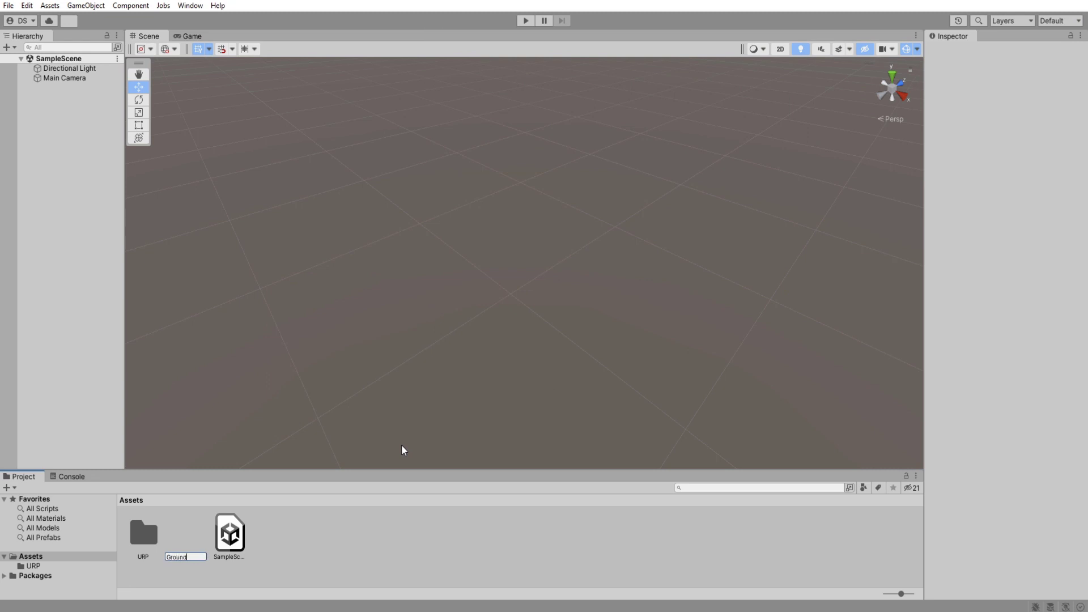
pyautogui.write(' FX...')
pyautogui.press('Return')
# Import the FireNoise image from the Desktop as a new asset.
pyautogui.rightClick(333, 538)
pyautogui.click(429, 347)
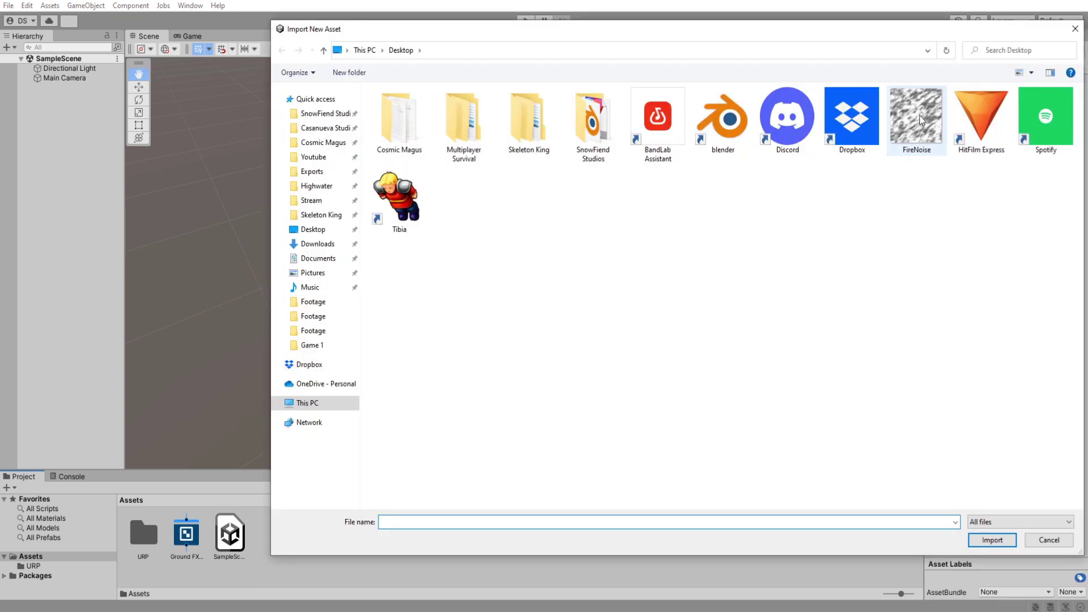
pyautogui.doubleClick(918, 117)
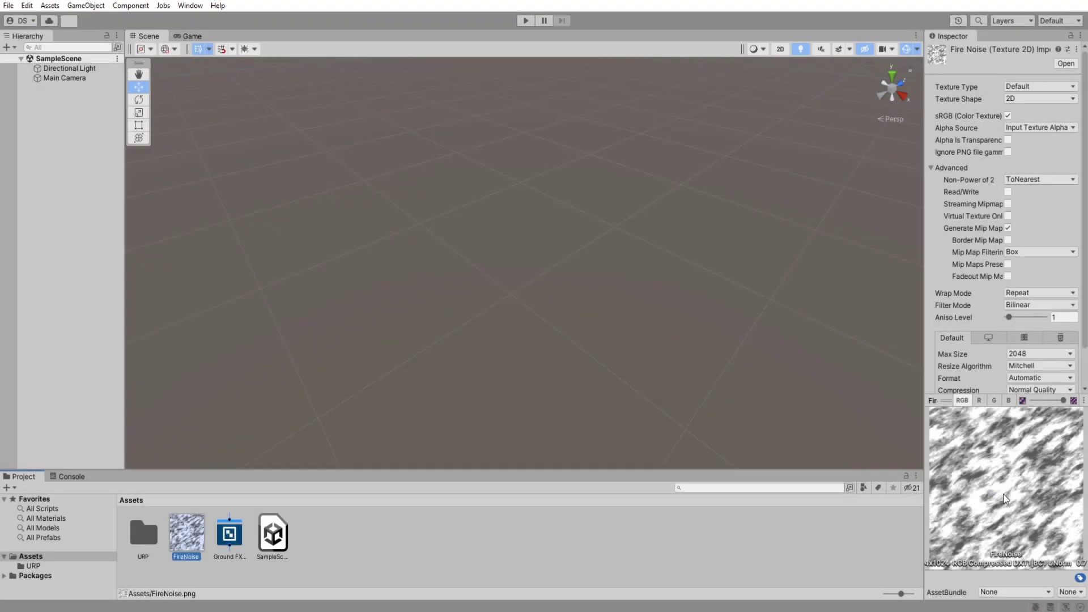
# Open the Ground FX Shader graph for editing and maximize its editor.
pyautogui.doubleClick(237, 542)
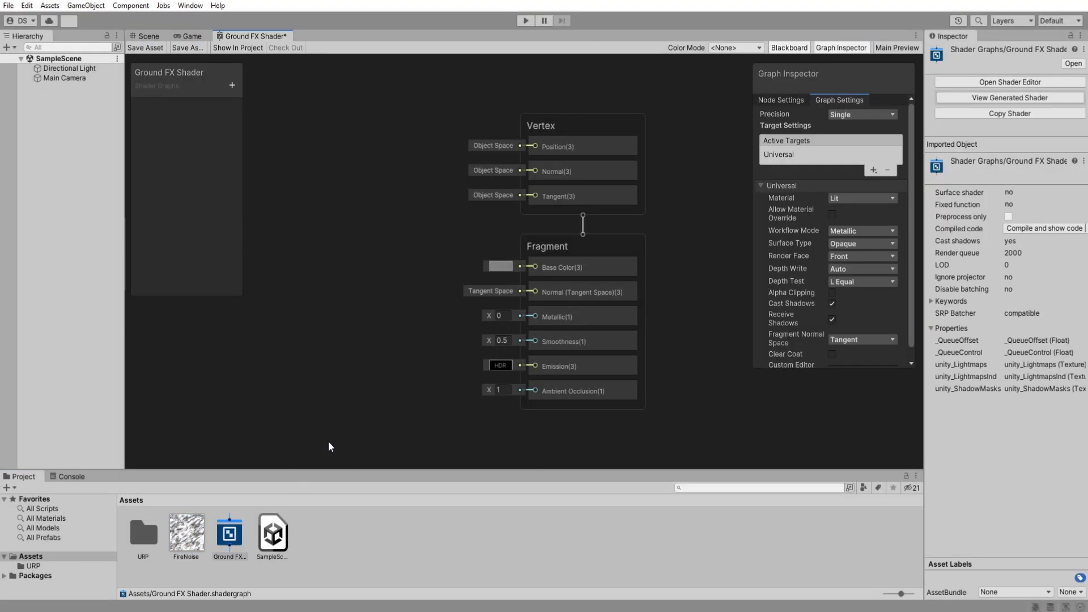
pyautogui.rightClick(264, 39)
pyautogui.click(281, 38)
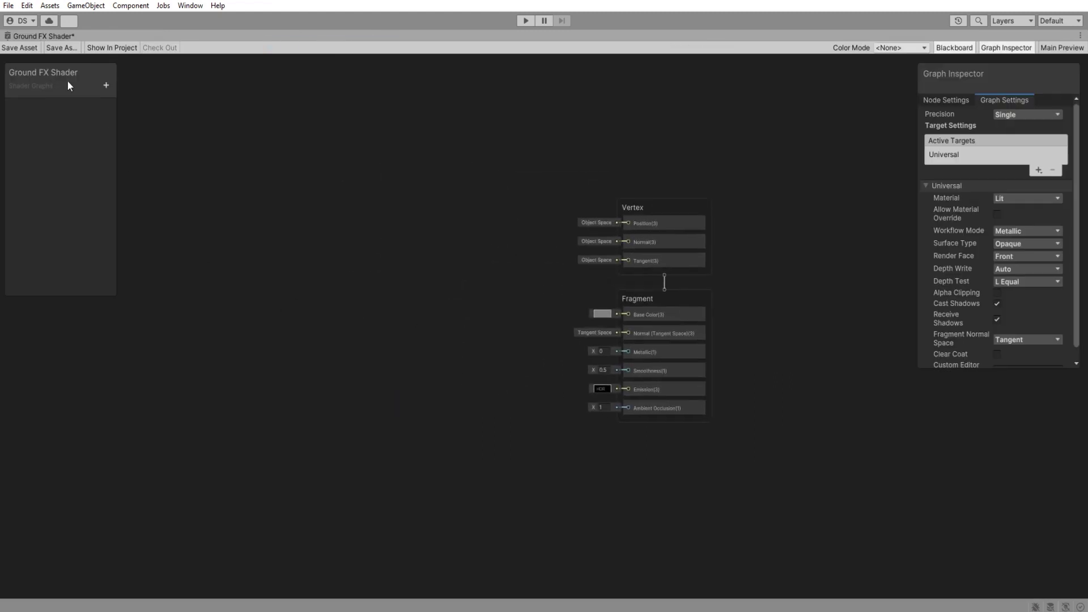
# Add a Texture 2D property named NoiseTexture (1) to the shader graph.
pyautogui.click(106, 85)
pyautogui.click(143, 201)
pyautogui.write('NoiseTexture (1')
pyautogui.press('Return')
pyautogui.click(55, 110)
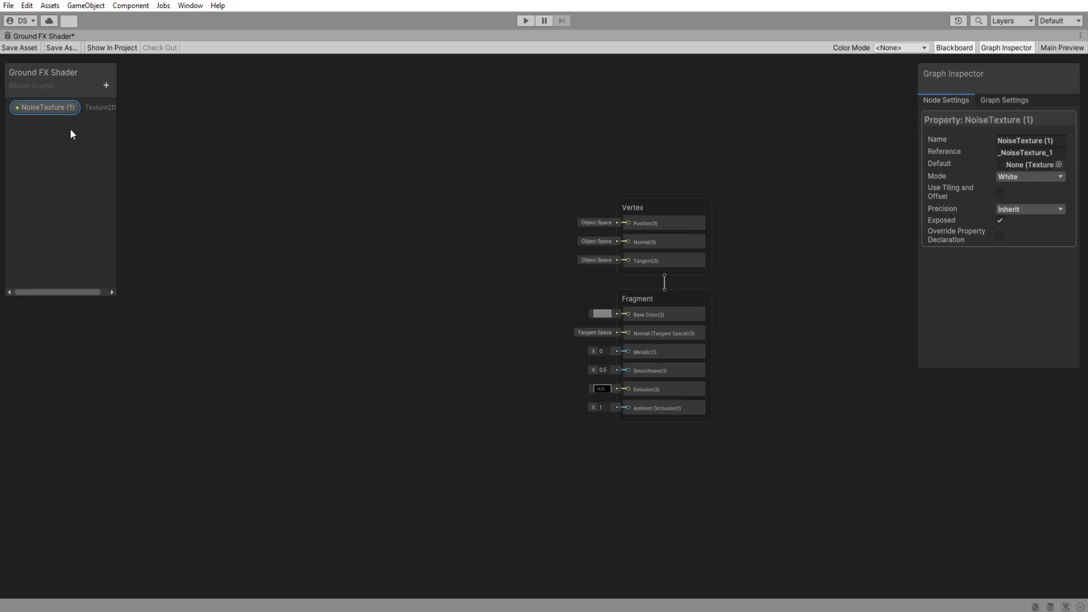
# Add two Vector 2 properties named NoiseSpeed (1) and NoiseScale (1) to the shader graph.
pyautogui.click(107, 86)
pyautogui.click(158, 126)
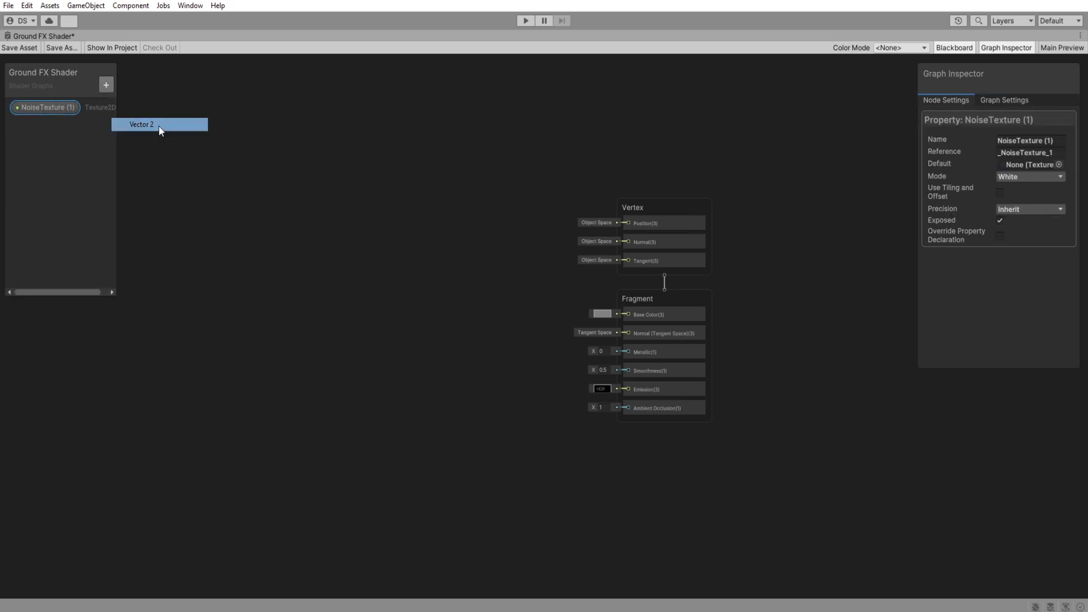
pyautogui.write('NoiseSpeed (1)')
pyautogui.press('Return')
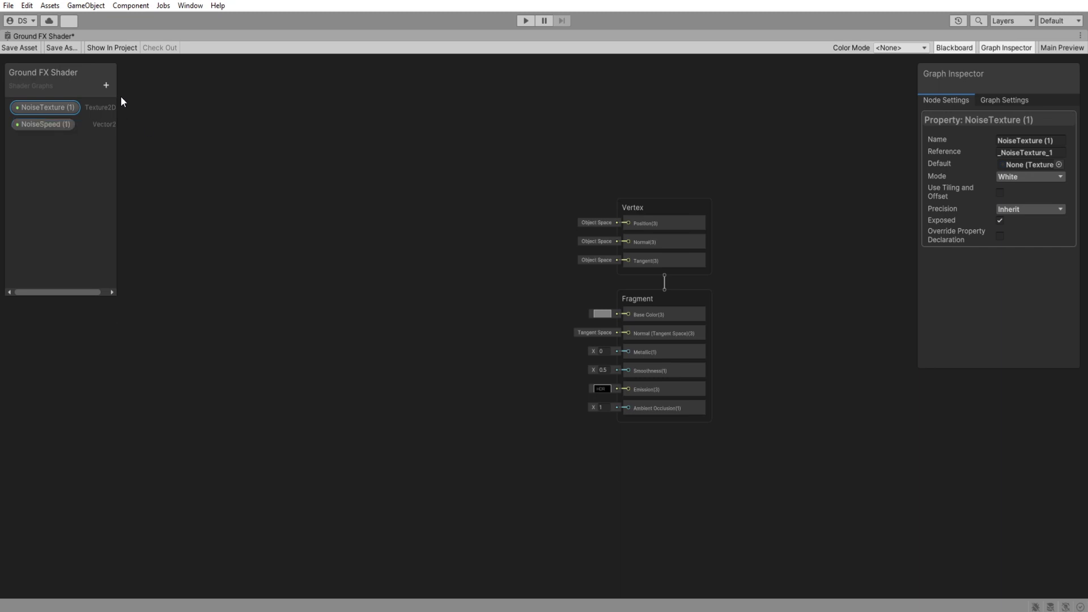
pyautogui.click(106, 86)
pyautogui.click(137, 132)
pyautogui.write('NoiseScale (1)')
pyautogui.press('Return')
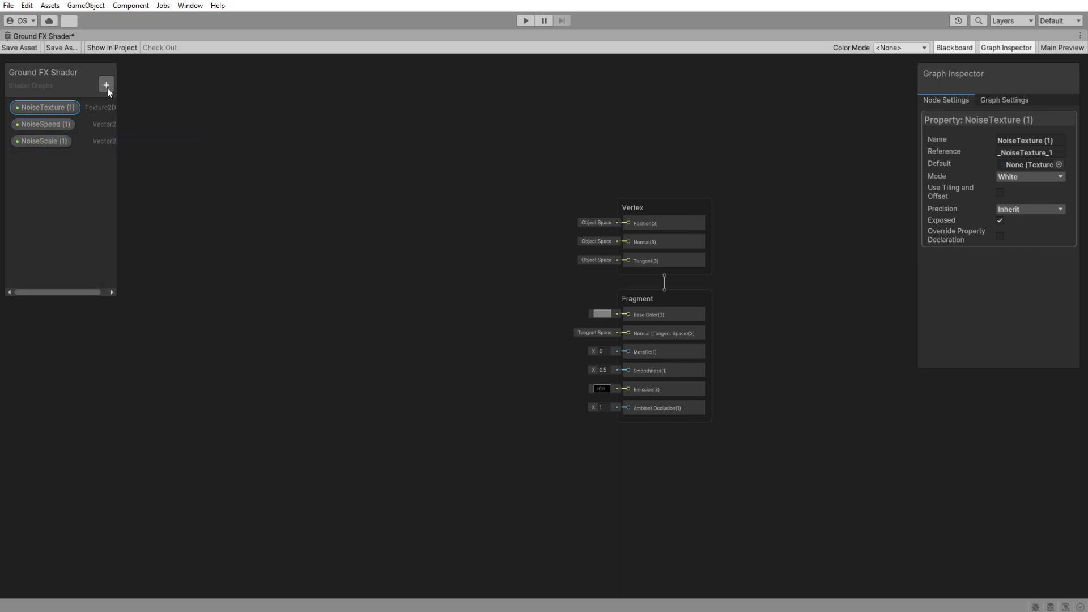
# Add a Color property named NoiseColor (1) to the shader graph.
pyautogui.click(107, 86)
pyautogui.click(158, 166)
pyautogui.write('NoiseColor (1)')
pyautogui.press('Return')
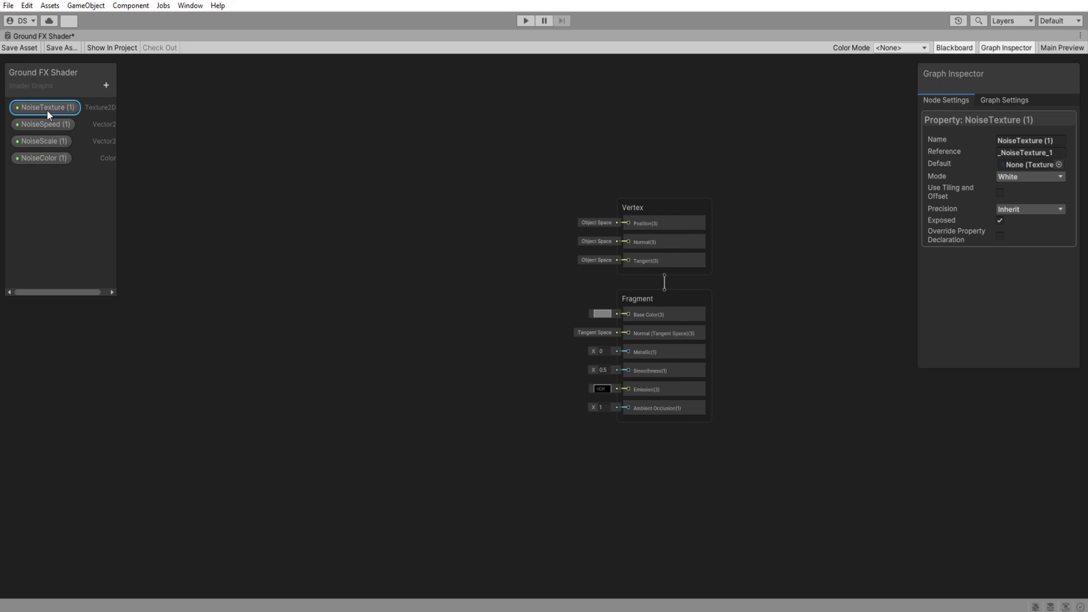
# Assign FireNoise as the default texture of the NoiseTexture (1) property.
pyautogui.click(48, 111)
pyautogui.click(1058, 165)
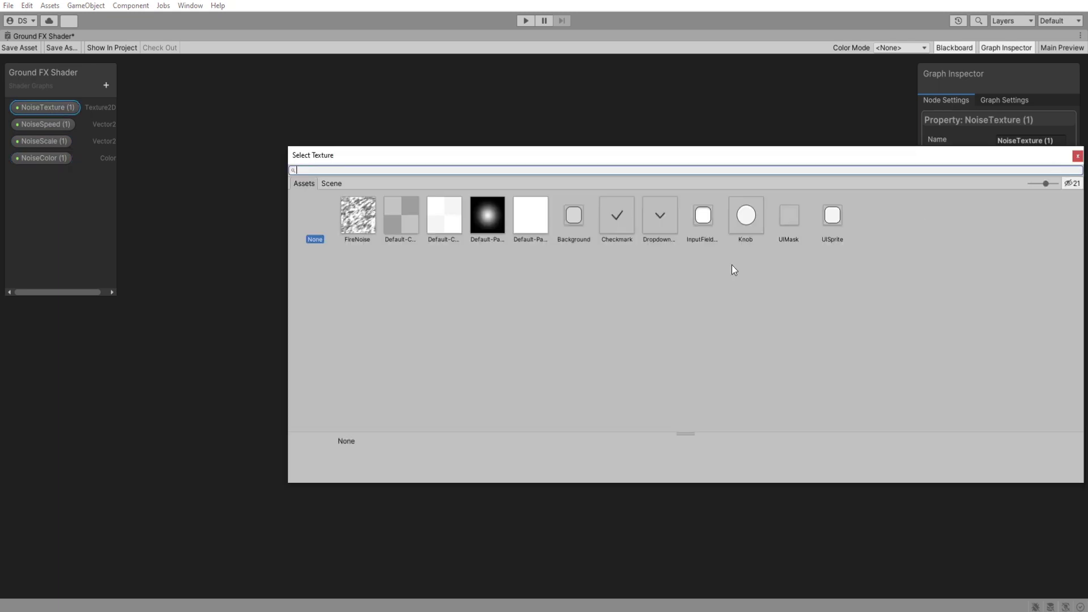
pyautogui.doubleClick(357, 216)
# Set the default X of NoiseSpeed (1) to 0.5 and the defaults of NoiseScale (1) to X 1, Y 1.
pyautogui.click(100, 126)
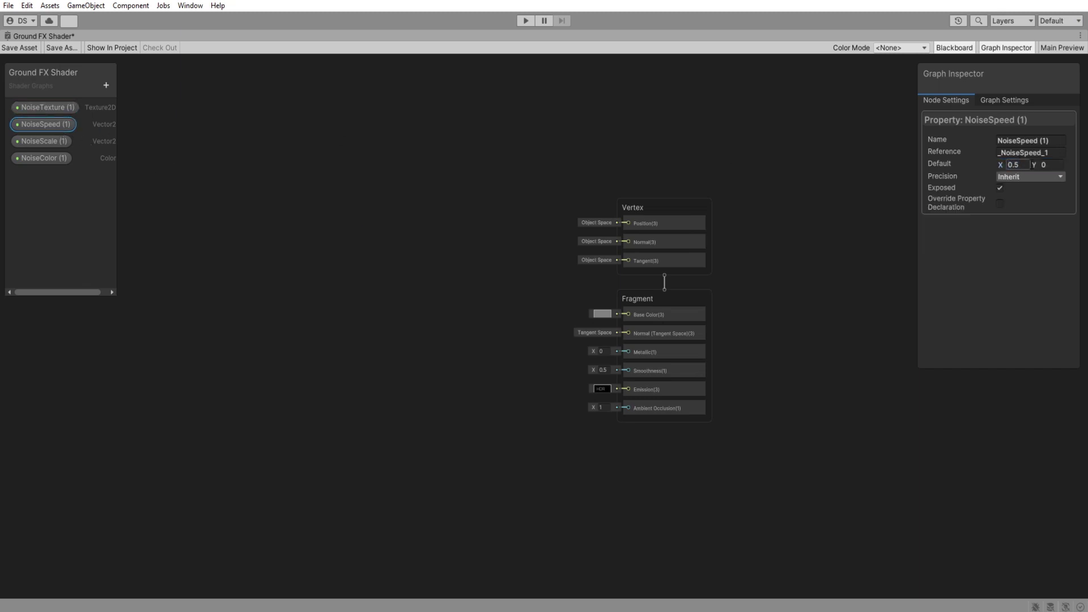
pyautogui.click(53, 144)
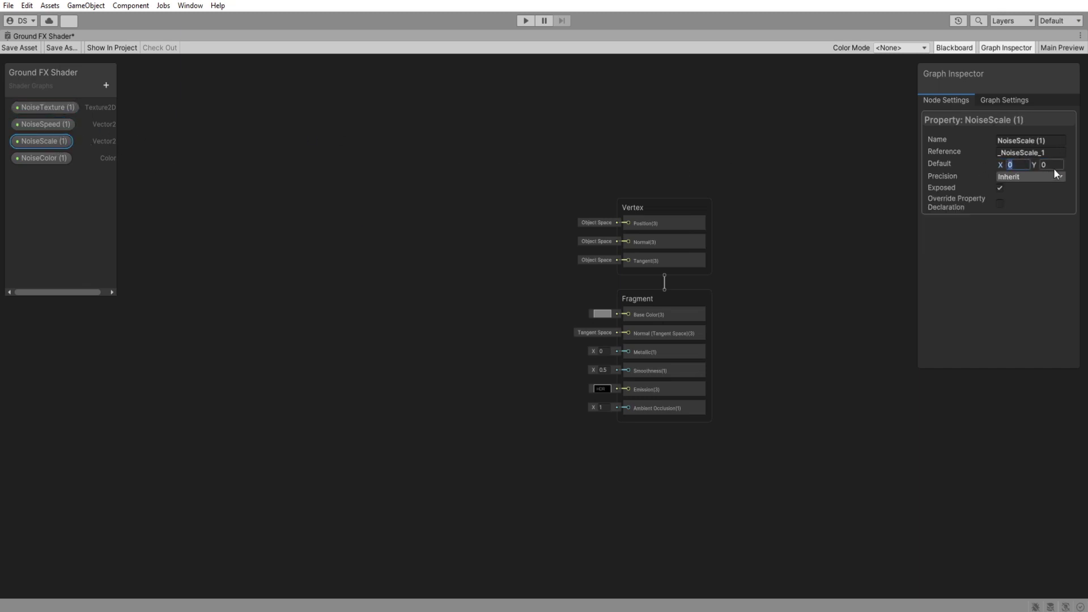
# Set NoiseColor (1) to HDR mode with a yellow default of hue 41, saturation 100, value 100 and alpha 100.
pyautogui.click(68, 159)
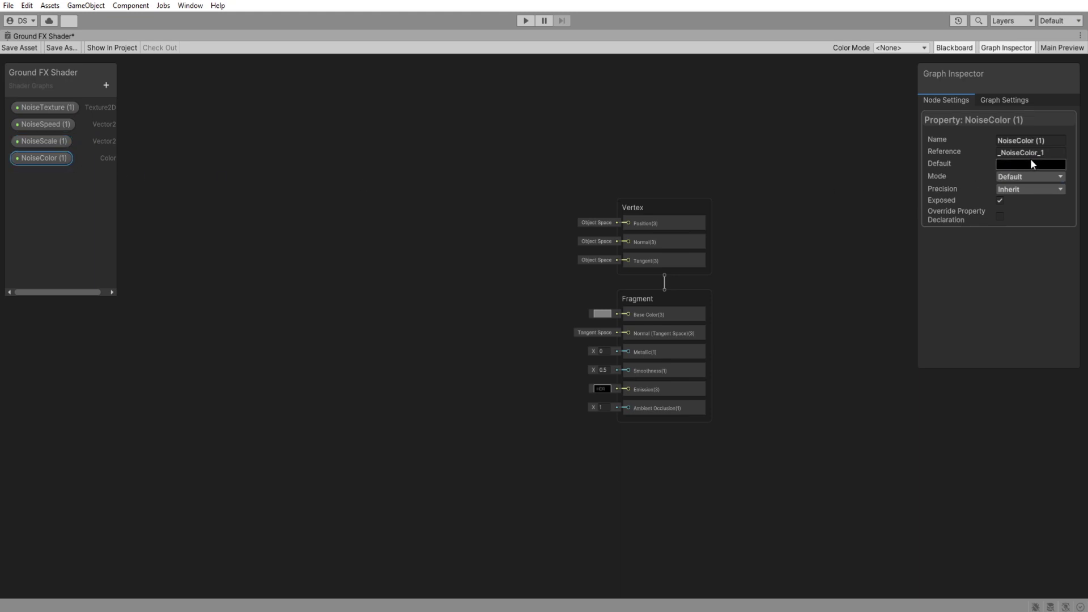
pyautogui.click(1026, 177)
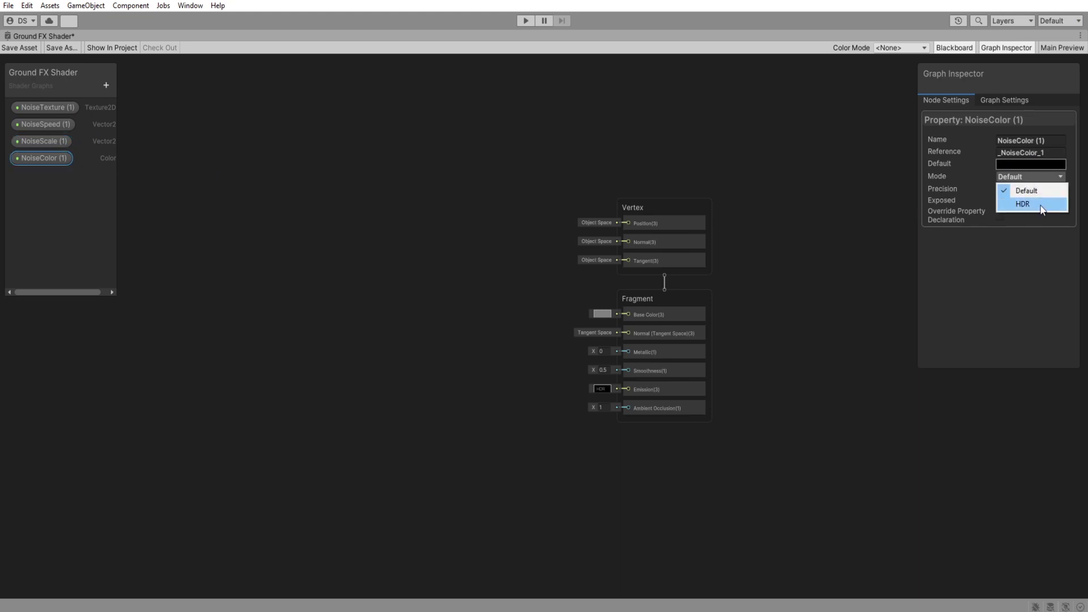
pyautogui.click(1020, 202)
pyautogui.click(1029, 166)
pyautogui.click(1059, 222)
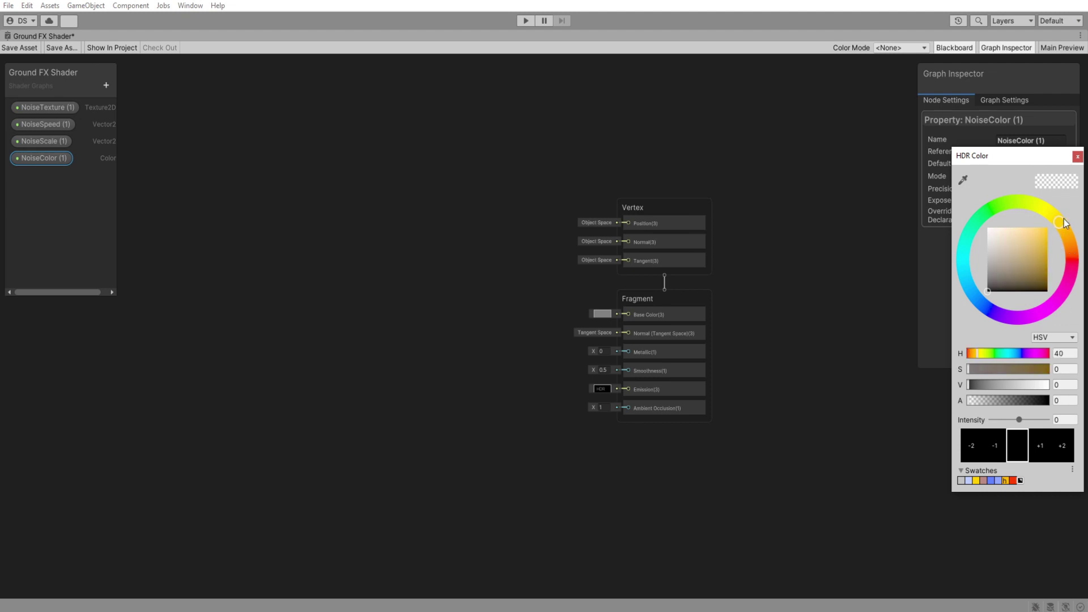
pyautogui.moveTo(1046, 236); pyautogui.dragTo(1055, 226)
pyautogui.moveTo(1023, 404); pyautogui.dragTo(1073, 401)
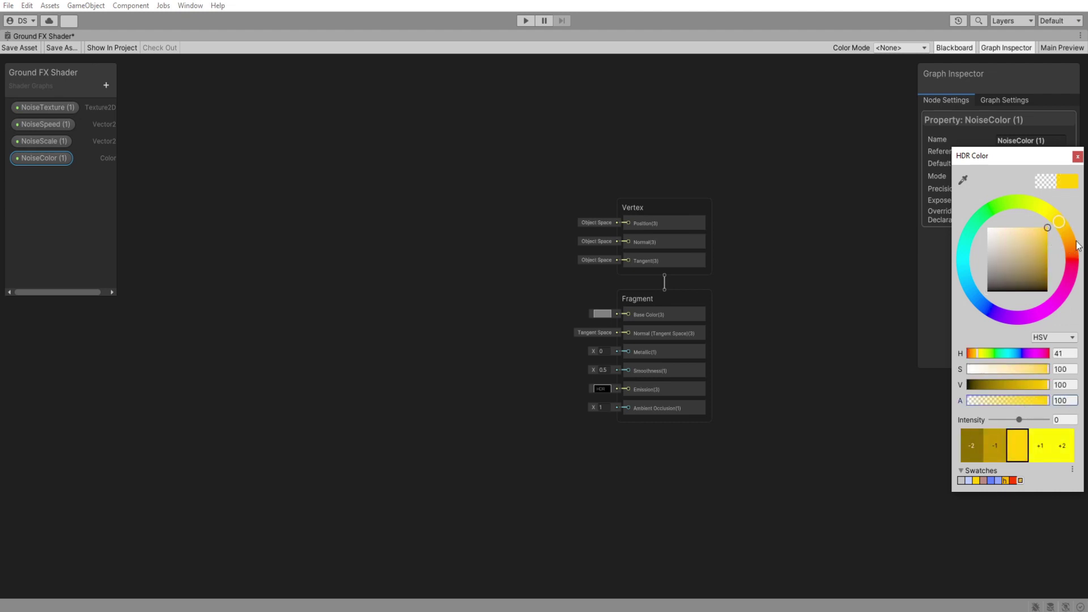
pyautogui.click(1078, 158)
pyautogui.click(313, 223)
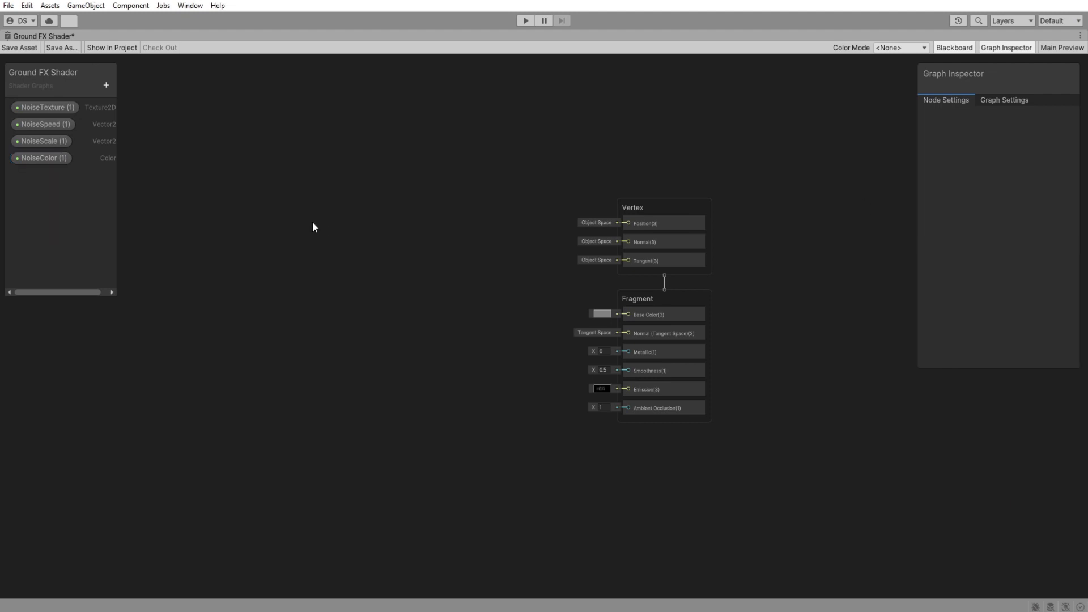
# Duplicate the four noise properties for texture, speed, scale and color to make a second set.
pyautogui.click(52, 162)
pyautogui.keyDown('ctrl'); pyautogui.click(51, 141); pyautogui.keyUp('ctrl')
pyautogui.keyDown('ctrl'); pyautogui.click(51, 125); pyautogui.keyUp('ctrl')
pyautogui.keyDown('ctrl'); pyautogui.click(50, 110); pyautogui.keyUp('ctrl')
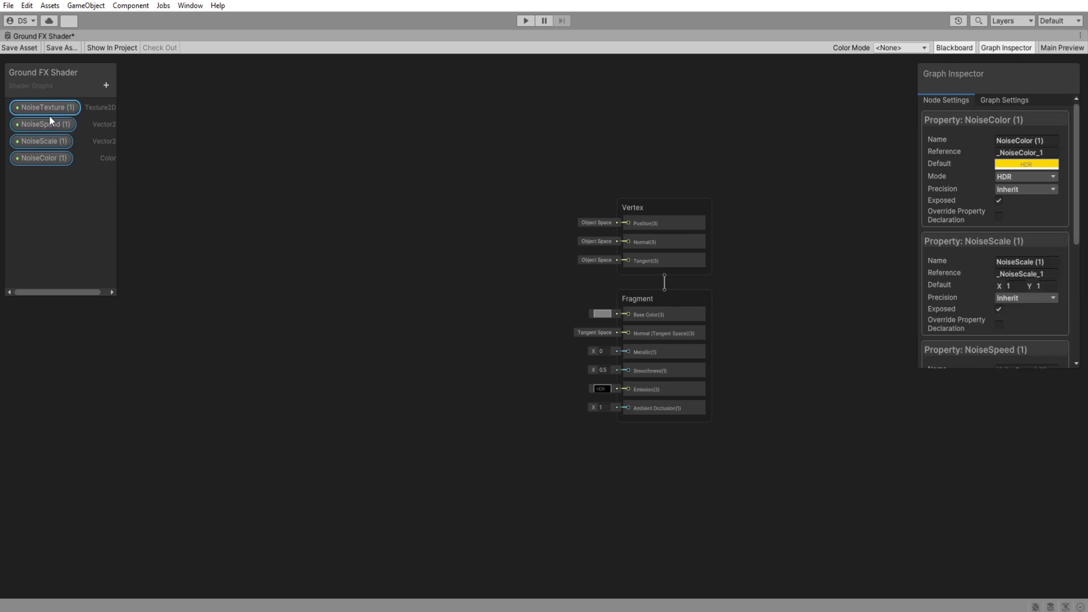
pyautogui.hotkey('ctrl', 'd')
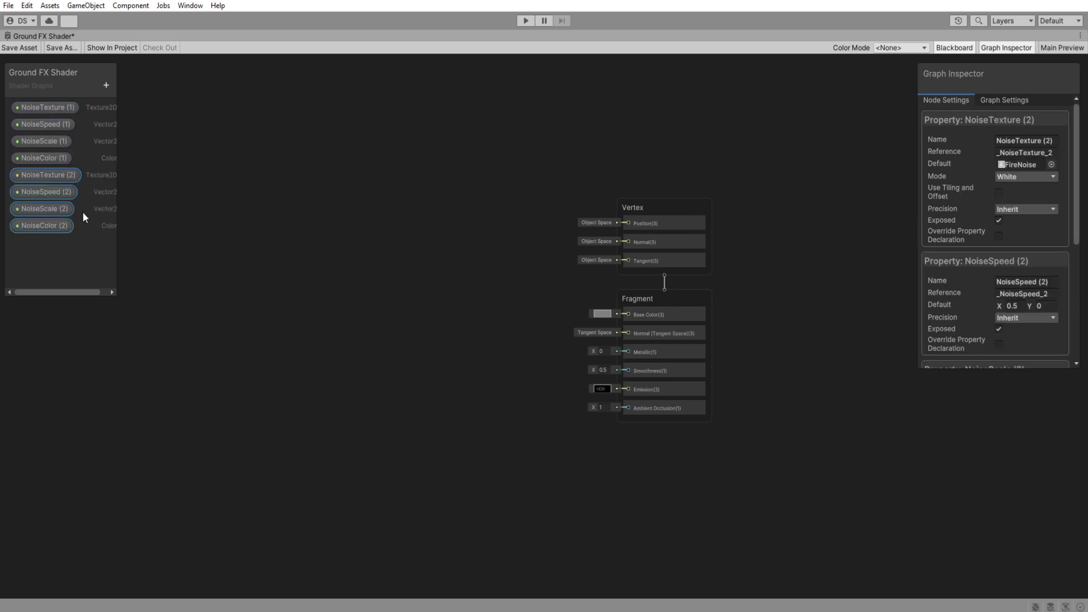
pyautogui.click(52, 175)
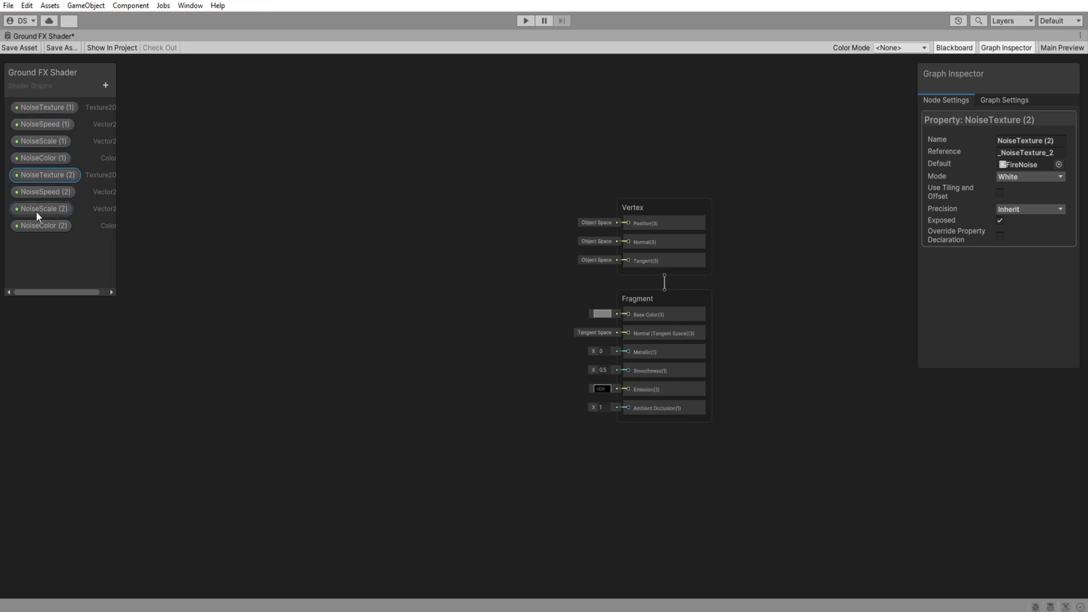
# Add a Sample Texture 2D node before the Vertex and Fragment blocks and collapse its preview.
pyautogui.click(250, 358)
pyautogui.scroll(-2, 260, 328)
pyautogui.moveTo(189, 339); pyautogui.dragTo(349, 345, button='middle')
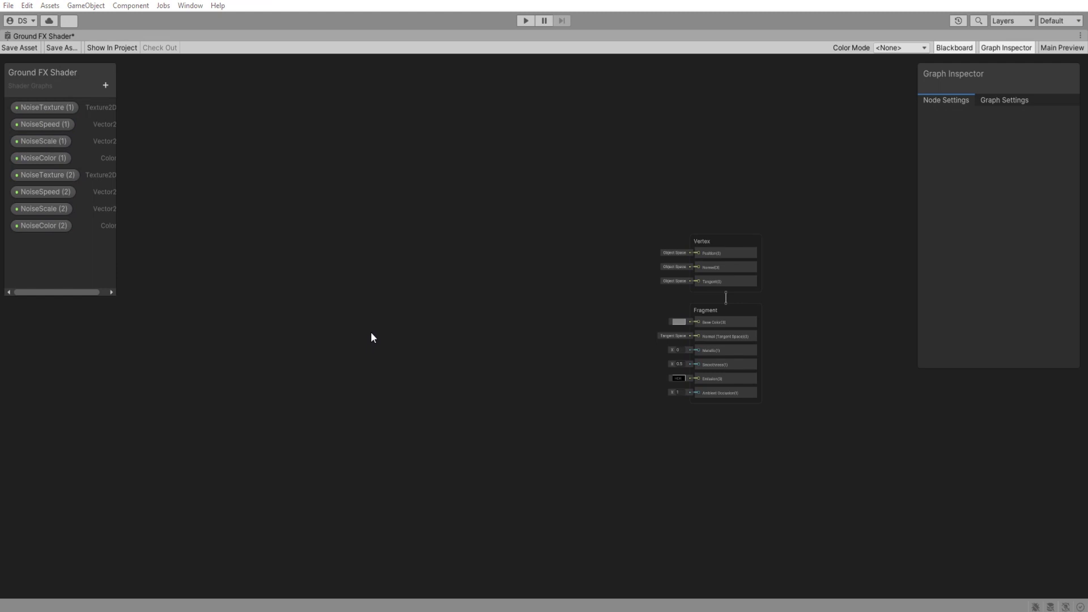
pyautogui.press('space')
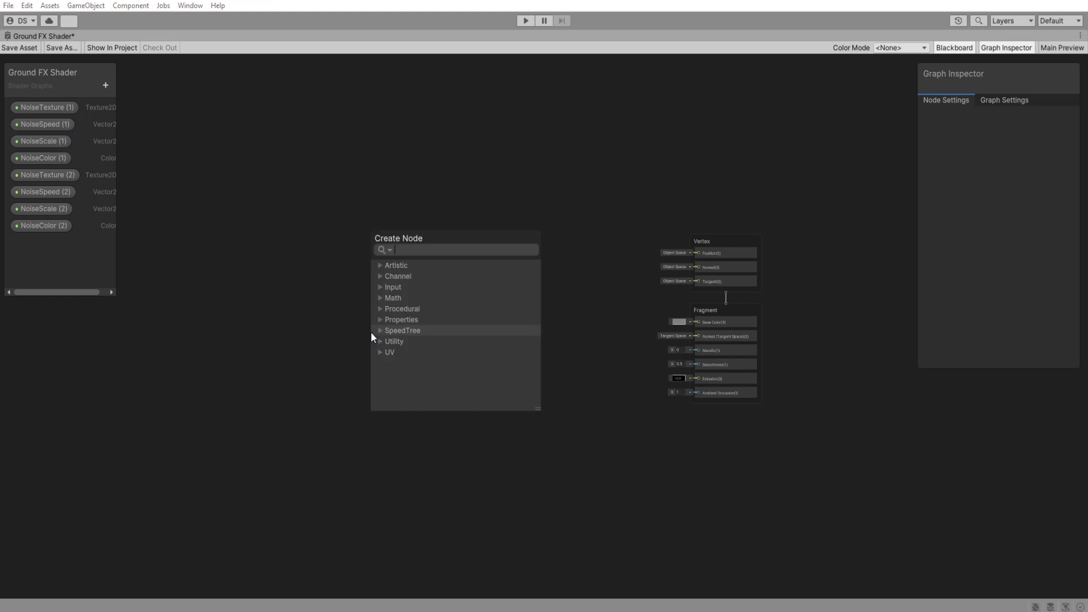
pyautogui.write('samp')
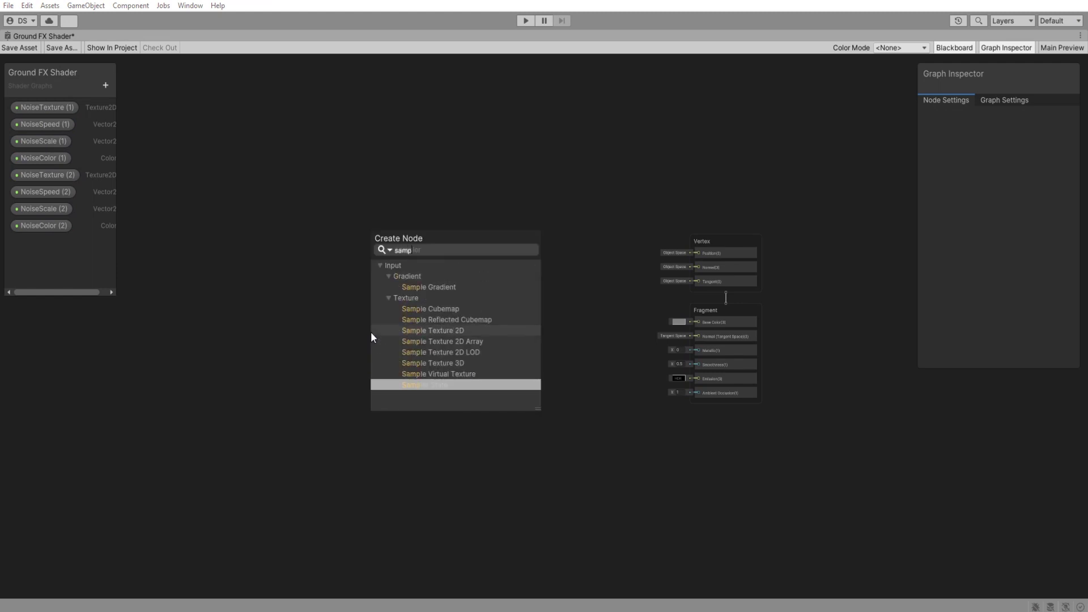
pyautogui.write('le')
pyautogui.click(407, 331)
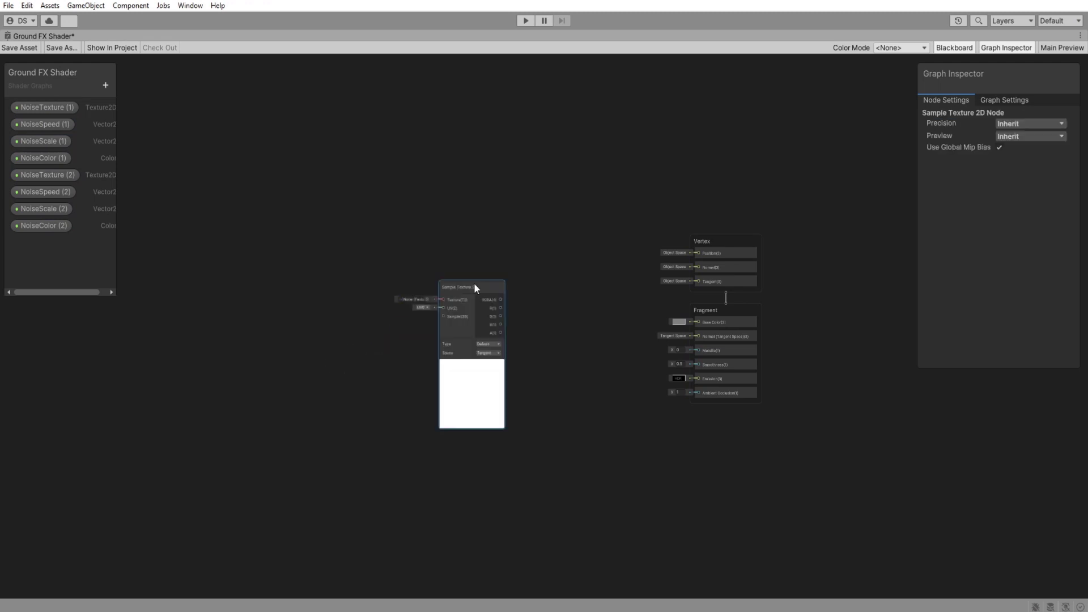
pyautogui.moveTo(473, 284); pyautogui.dragTo(486, 273)
pyautogui.scroll(3, 447, 300)
pyautogui.click(502, 382)
# Place the NoiseTexture (1) property in the graph and connect it to the Texture input of Sample Texture 2D.
pyautogui.moveTo(42, 107); pyautogui.dragTo(257, 253)
pyautogui.moveTo(329, 260)
pyautogui.mouseDown()
pyautogui.moveTo(458, 280)
pyautogui.moveTo(322, 267)
pyautogui.mouseUp()
pyautogui.click(267, 314)
# Add a Tiling And Offset node, collapse its preview and connect its output to the UV input of Sample Texture 2D.
pyautogui.moveTo(268, 314); pyautogui.dragTo(415, 317, button='middle')
pyautogui.press('space')
pyautogui.write('tili')
pyautogui.press('Return')
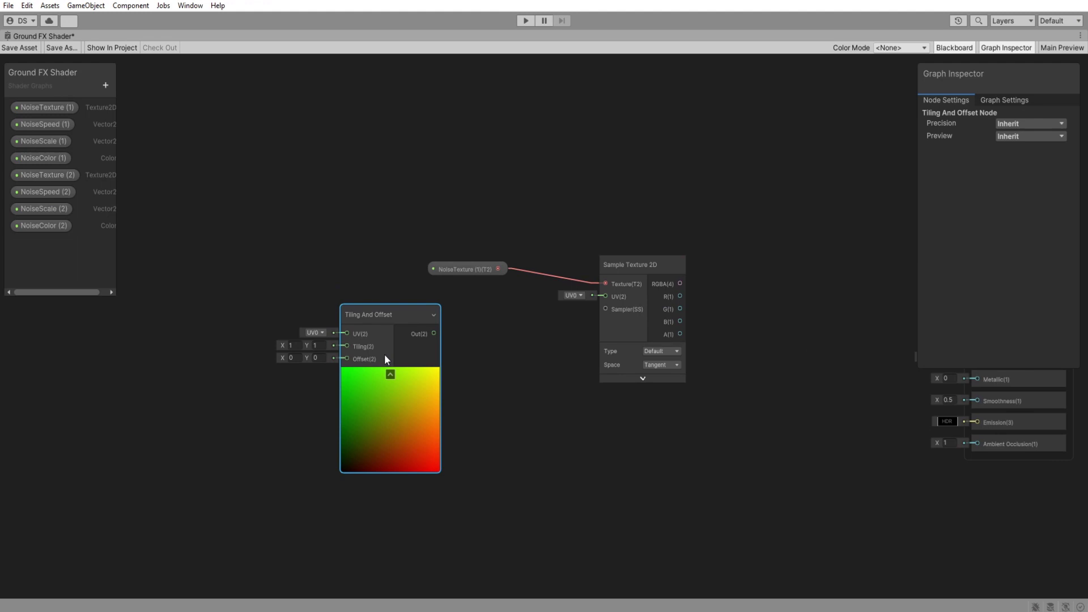
pyautogui.click(390, 374)
pyautogui.moveTo(433, 334); pyautogui.dragTo(605, 296)
pyautogui.moveTo(383, 318); pyautogui.dragTo(395, 312)
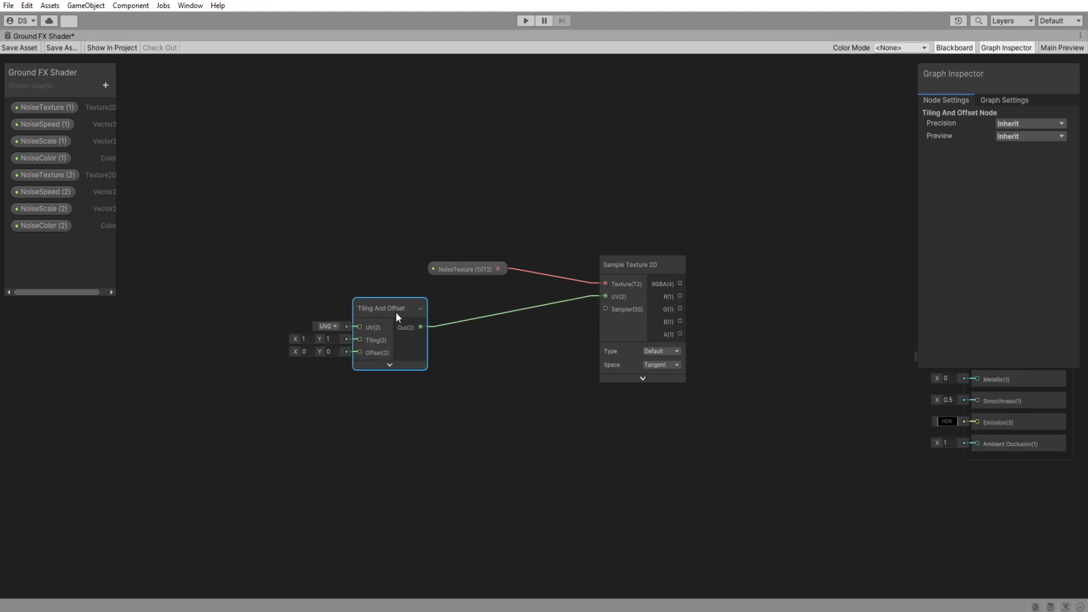
pyautogui.moveTo(395, 311); pyautogui.dragTo(485, 306, button='middle')
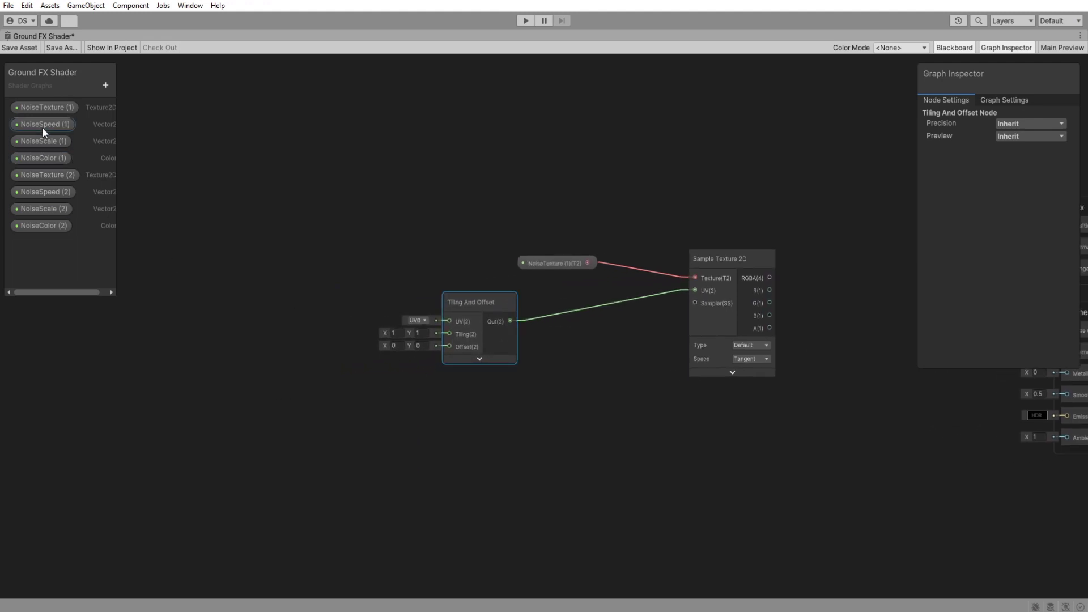
# Place the NoiseScale (1) property in the graph and connect it to the Tiling input of Tiling And Offset.
pyautogui.moveTo(44, 140); pyautogui.dragTo(366, 343)
pyautogui.moveTo(365, 343); pyautogui.dragTo(333, 339)
pyautogui.moveTo(572, 462); pyautogui.dragTo(550, 437, button='middle')
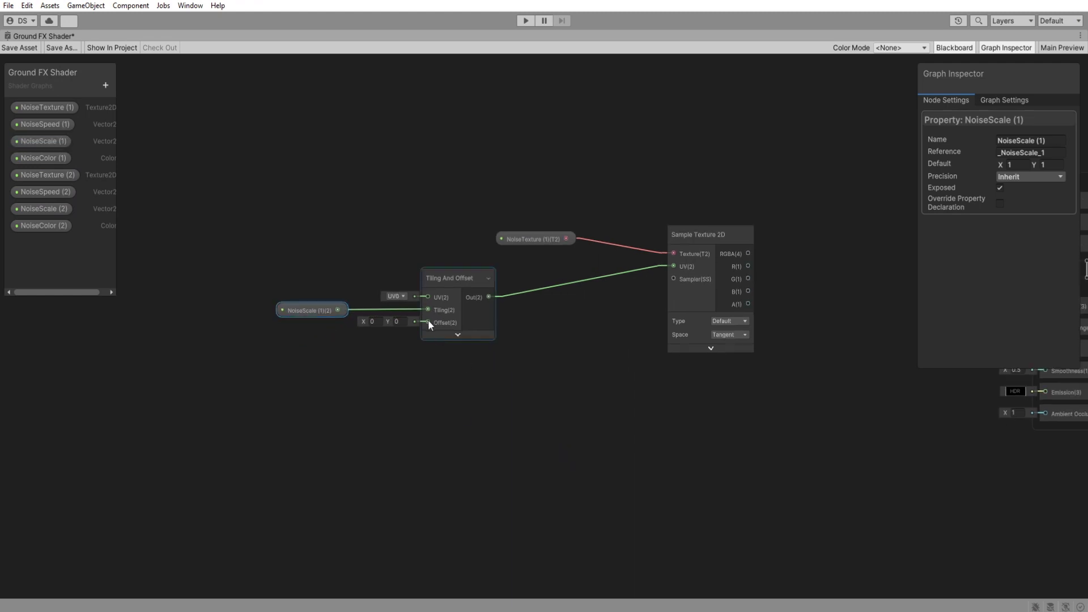
# Add a Time node ahead of the NoiseScale (1) and Tiling And Offset nodes.
pyautogui.moveTo(395, 358); pyautogui.dragTo(607, 342, button='middle')
pyautogui.press('space')
pyautogui.write('tim')
pyautogui.press('Return')
pyautogui.moveTo(350, 399); pyautogui.dragTo(293, 323)
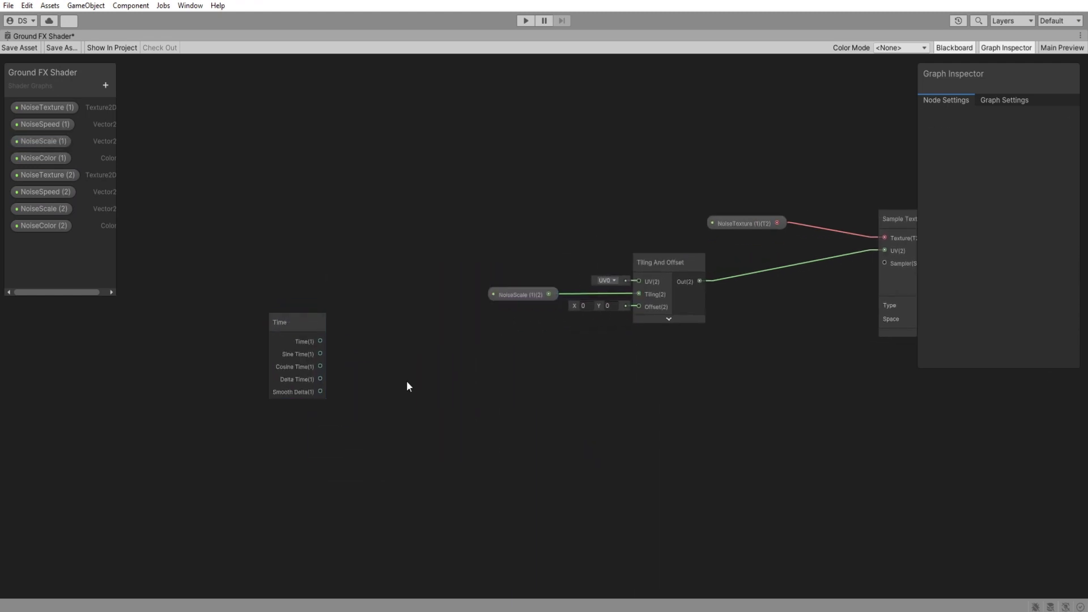
# Add a Multiply node, collapse its preview and connect the Time output to its B input.
pyautogui.press('space')
pyautogui.write('mul')
pyautogui.press('Return')
pyautogui.click(458, 451)
pyautogui.moveTo(439, 417); pyautogui.dragTo(453, 349)
pyautogui.moveTo(321, 341); pyautogui.dragTo(428, 369)
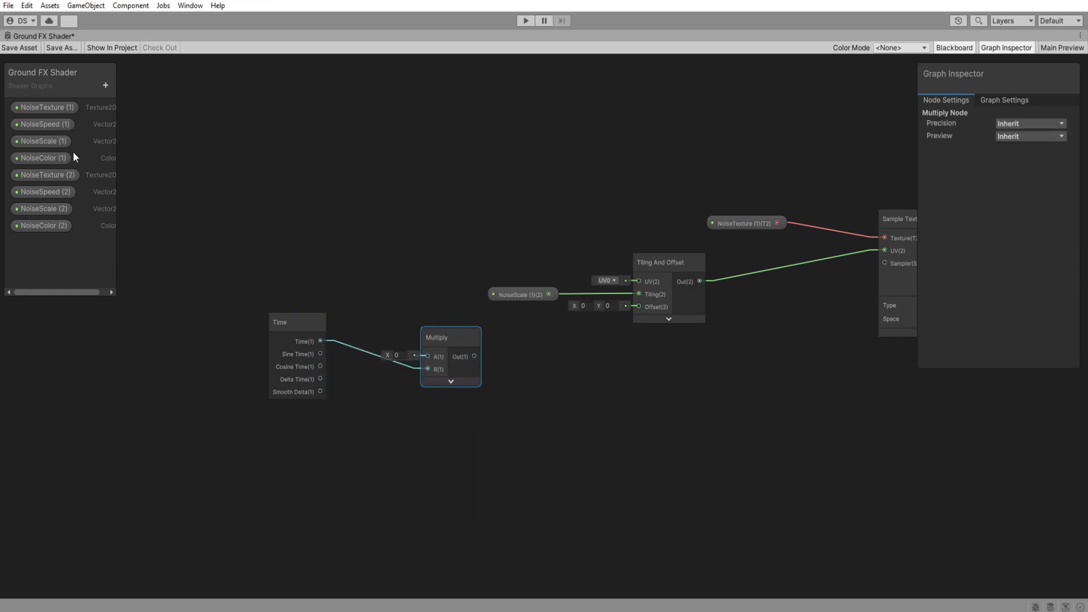
# Connect NoiseSpeed (1) to the Multiply node's A input and its output to the Tiling And Offset node's Offset input, tidying the nodes.
pyautogui.moveTo(49, 125); pyautogui.dragTo(639, 307)
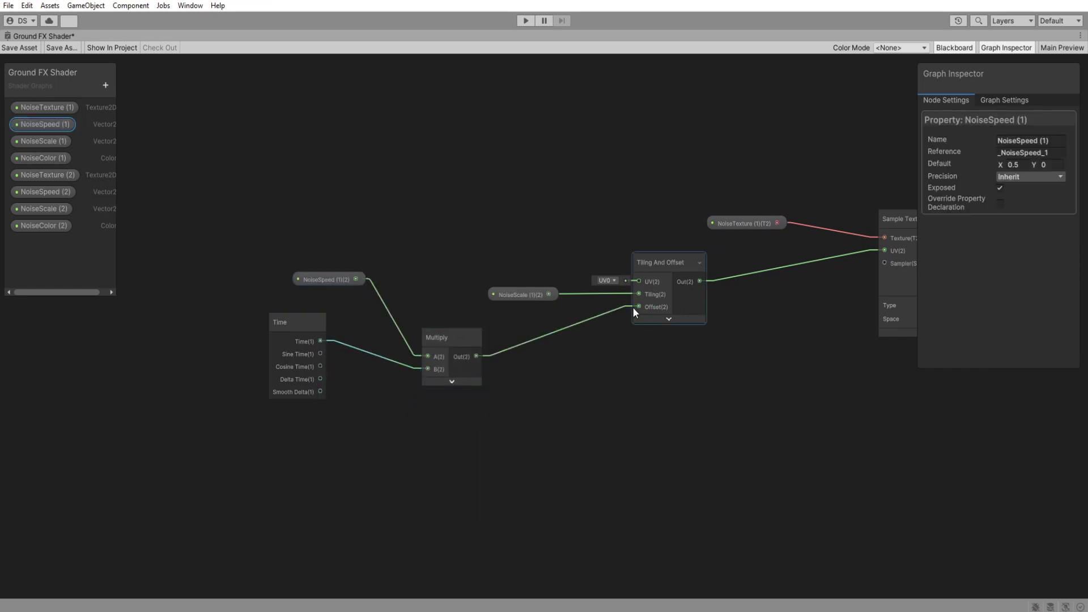
pyautogui.moveTo(448, 338); pyautogui.dragTo(454, 321)
pyautogui.moveTo(511, 297); pyautogui.dragTo(505, 272)
pyautogui.moveTo(453, 322); pyautogui.dragTo(461, 301)
pyautogui.click(522, 358)
pyautogui.moveTo(522, 359); pyautogui.dragTo(462, 427, button='middle')
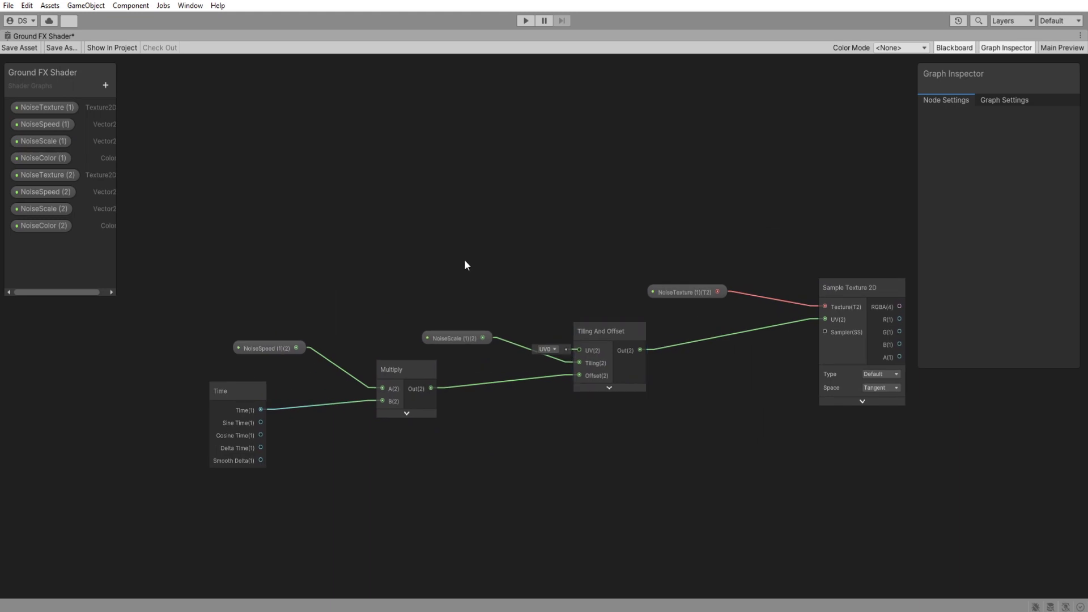
# Add a Position node in World space above the noise nodes and collapse its preview.
pyautogui.press('space')
pyautogui.write('posi')
pyautogui.click(456, 191)
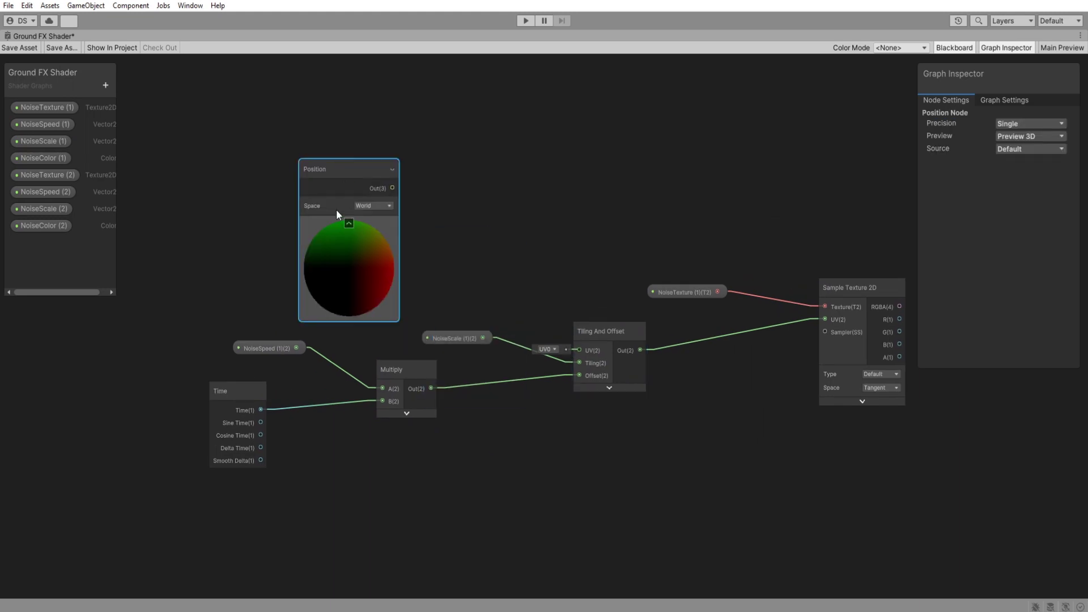
pyautogui.click(349, 222)
# Add a Split node fed by the Position output and space the two nodes out.
pyautogui.moveTo(367, 195)
pyautogui.mouseDown()
pyautogui.moveTo(244, 205)
pyautogui.moveTo(365, 202)
pyautogui.mouseUp()
pyautogui.write('spl')
pyautogui.press('Return')
pyautogui.moveTo(400, 164); pyautogui.dragTo(205, 243)
pyautogui.moveTo(381, 196); pyautogui.dragTo(257, 207)
pyautogui.click(321, 226)
# Add a Vector 2 node, connect Split R to X and B to Y, and link its output to the Tiling And Offset UV input.
pyautogui.press('space')
pyautogui.write('vec')
pyautogui.press('Return')
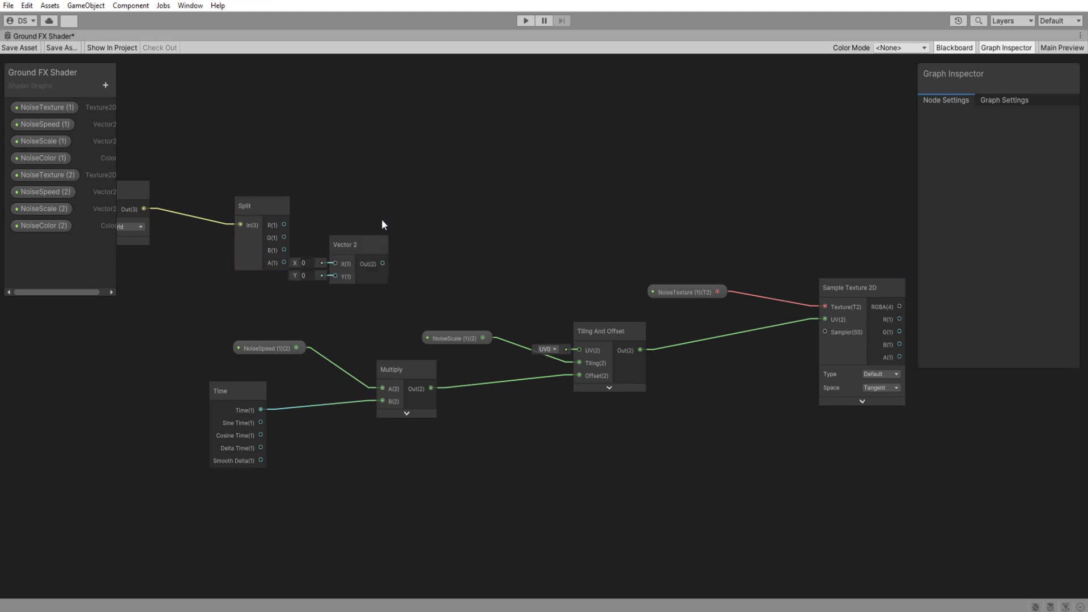
pyautogui.moveTo(357, 244); pyautogui.dragTo(418, 199)
pyautogui.moveTo(284, 225); pyautogui.dragTo(399, 220)
pyautogui.moveTo(284, 250); pyautogui.dragTo(579, 350)
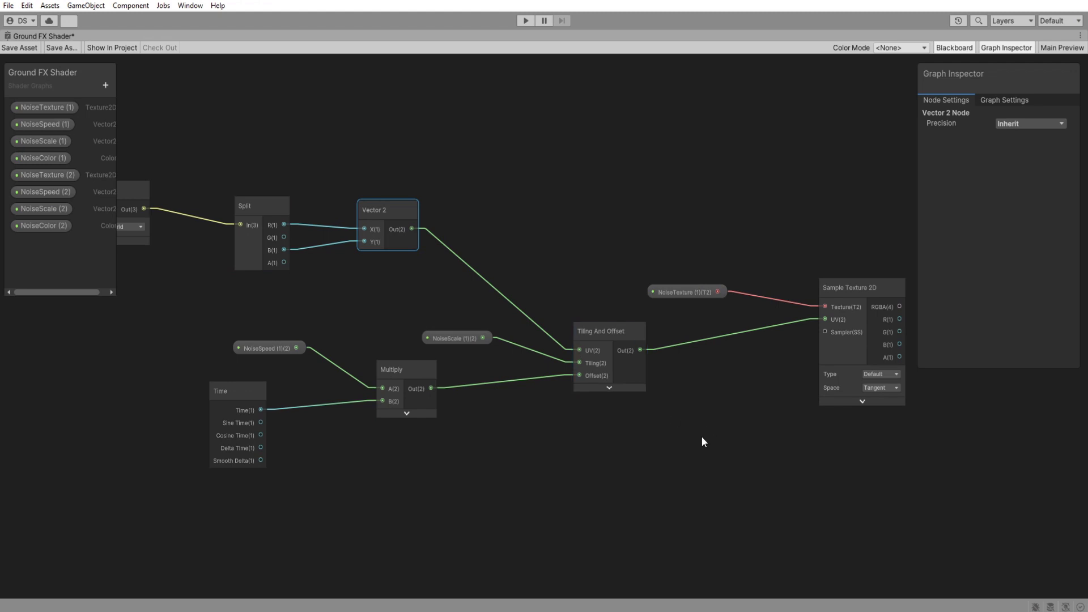
# Move the Vertex and Fragment blocks farther from the texture sampler and expand the Sample Texture 2D preview.
pyautogui.moveTo(834, 452); pyautogui.dragTo(321, 442, button='middle')
pyautogui.moveTo(718, 339); pyautogui.dragTo(793, 339)
pyautogui.click(522, 255)
pyautogui.click(349, 391)
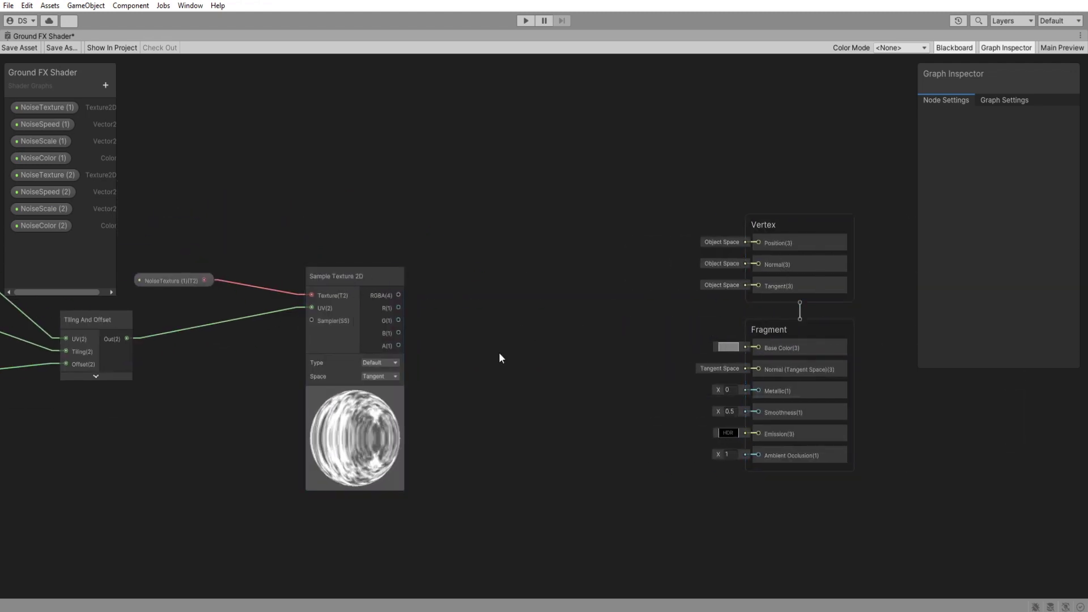
# Add a Multiply node that combines NoiseColor (1) on input A with the Sample Texture 2D RGBA output on input B.
pyautogui.press('space')
pyautogui.write('mul')
pyautogui.press('Return')
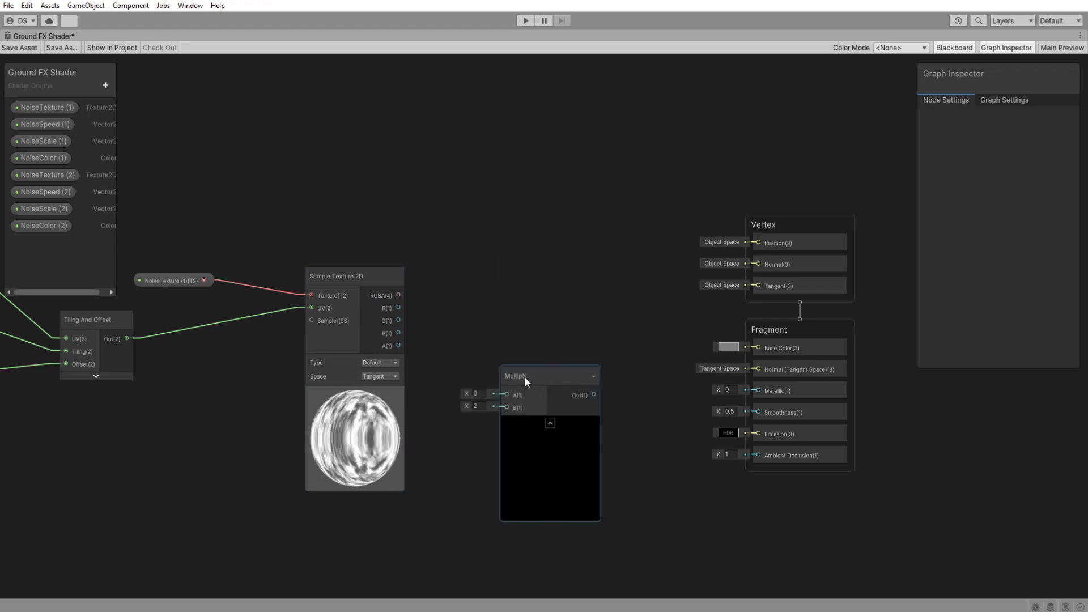
pyautogui.moveTo(49, 161); pyautogui.dragTo(460, 360)
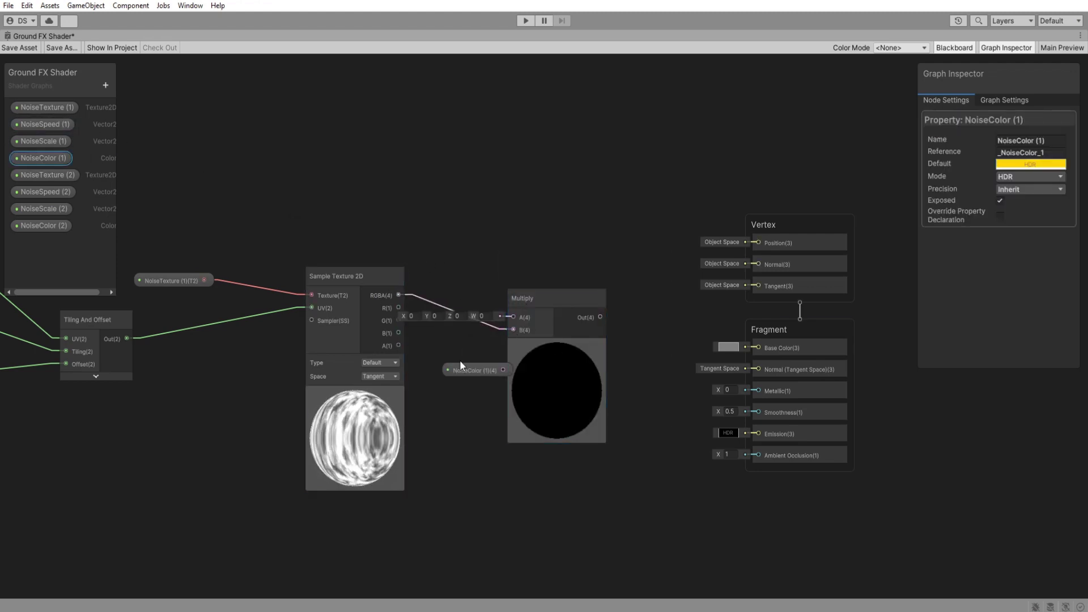
pyautogui.moveTo(534, 300); pyautogui.dragTo(558, 235)
pyautogui.moveTo(502, 370); pyautogui.dragTo(405, 219)
# Make room before the Fragment block and add a second Multiply, connecting the color Multiply to its A input and its output to Base Color.
pyautogui.click(777, 335)
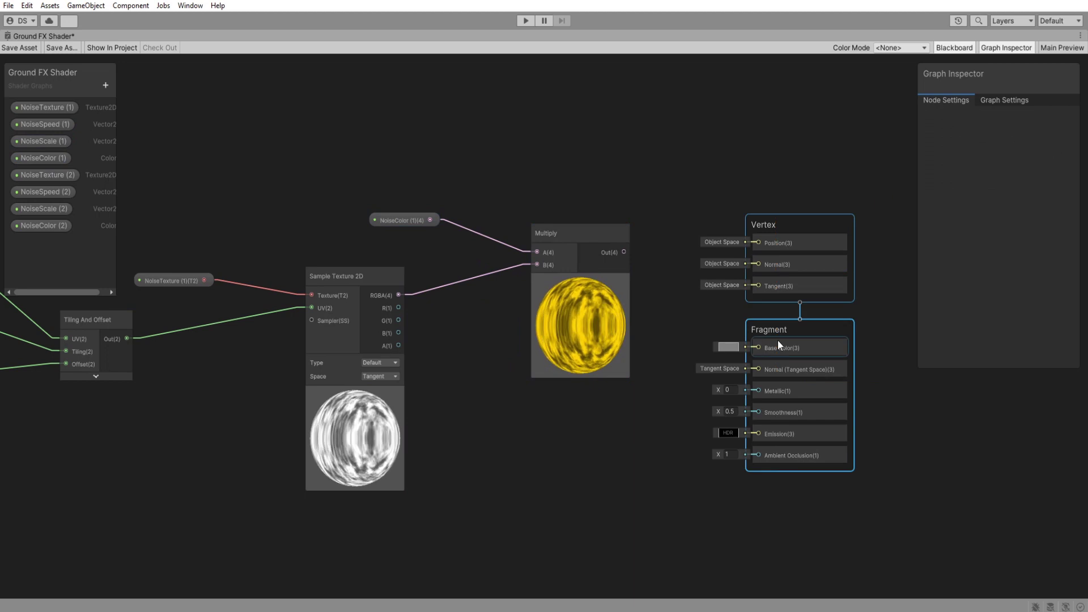
pyautogui.moveTo(778, 340); pyautogui.dragTo(941, 350)
pyautogui.moveTo(768, 411); pyautogui.dragTo(591, 370, button='middle')
pyautogui.press('space')
pyautogui.write('mul')
pyautogui.press('Return')
pyautogui.moveTo(571, 396); pyautogui.dragTo(565, 319)
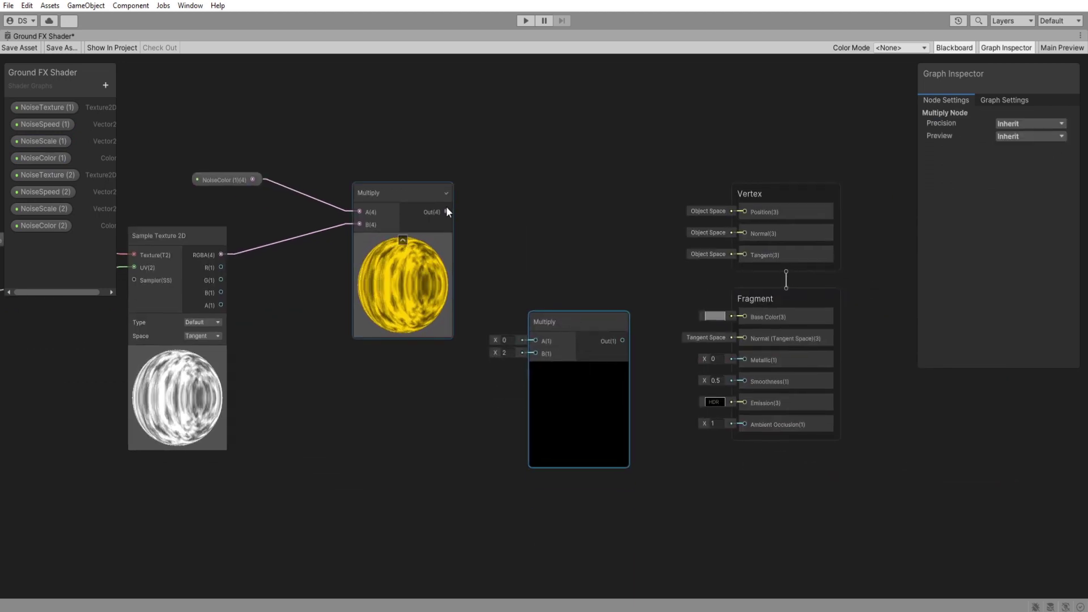
pyautogui.moveTo(446, 211); pyautogui.dragTo(568, 265)
pyautogui.moveTo(628, 282); pyautogui.dragTo(845, 291)
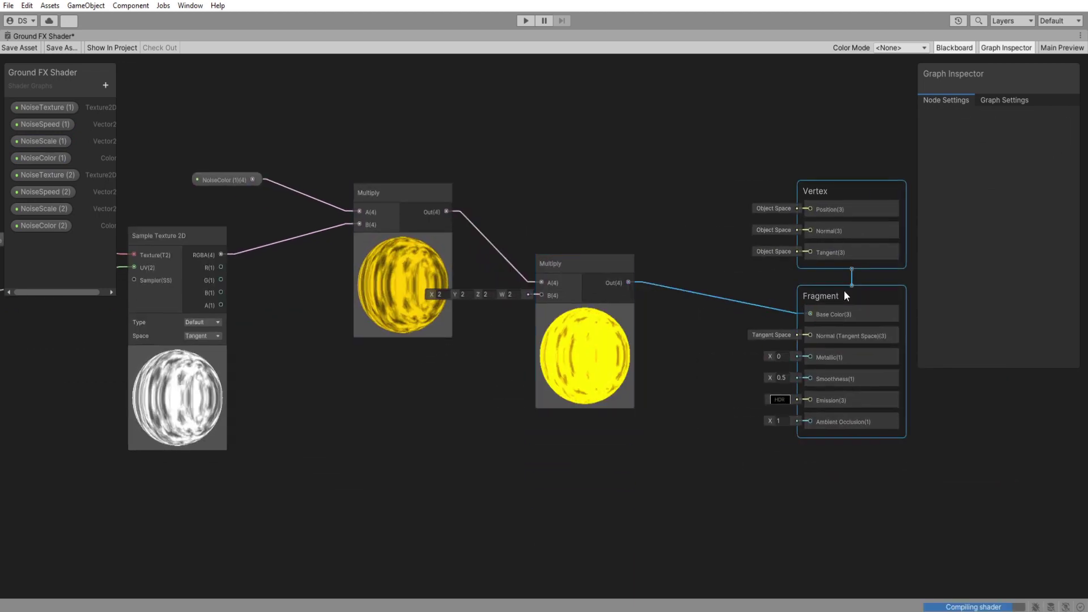
# Duplicate the color Multiply, Sample Texture 2D, Tiling And Offset and speed Multiply nodes and place the copies below the originals.
pyautogui.scroll(-5, 844, 290)
pyautogui.scroll(3, 530, 445)
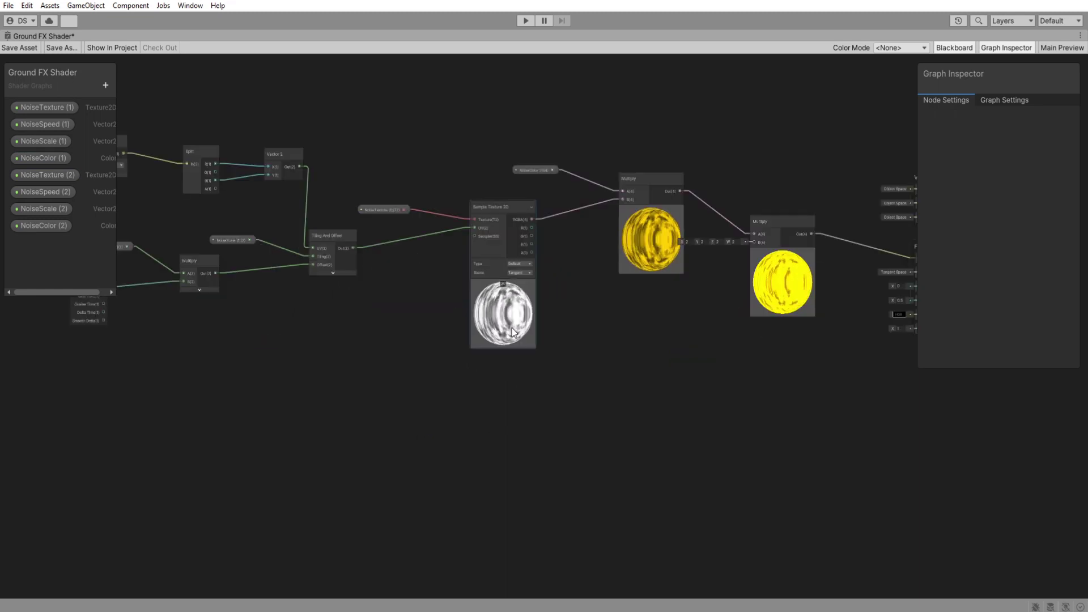
pyautogui.click(639, 237)
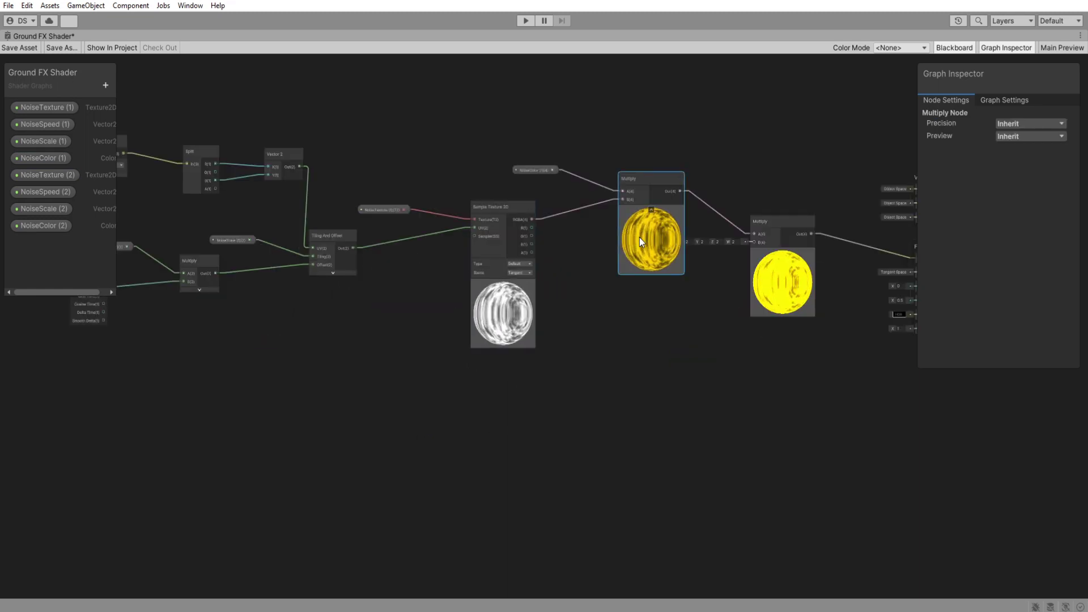
pyautogui.keyDown('ctrl'); pyautogui.click(507, 332); pyautogui.keyUp('ctrl')
pyautogui.moveTo(413, 315); pyautogui.dragTo(532, 319, button='middle')
pyautogui.scroll(2, 532, 318)
pyautogui.keyDown('ctrl'); pyautogui.click(421, 214); pyautogui.keyUp('ctrl')
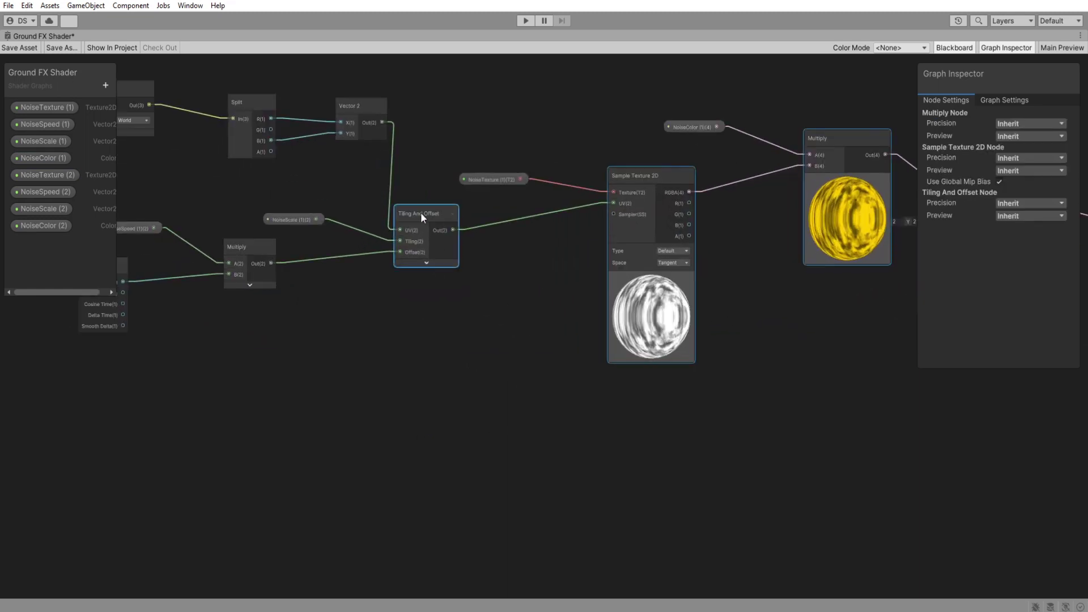
pyautogui.moveTo(381, 339); pyautogui.dragTo(432, 338, button='middle')
pyautogui.keyDown('shift'); pyautogui.click(295, 246); pyautogui.keyUp('shift')
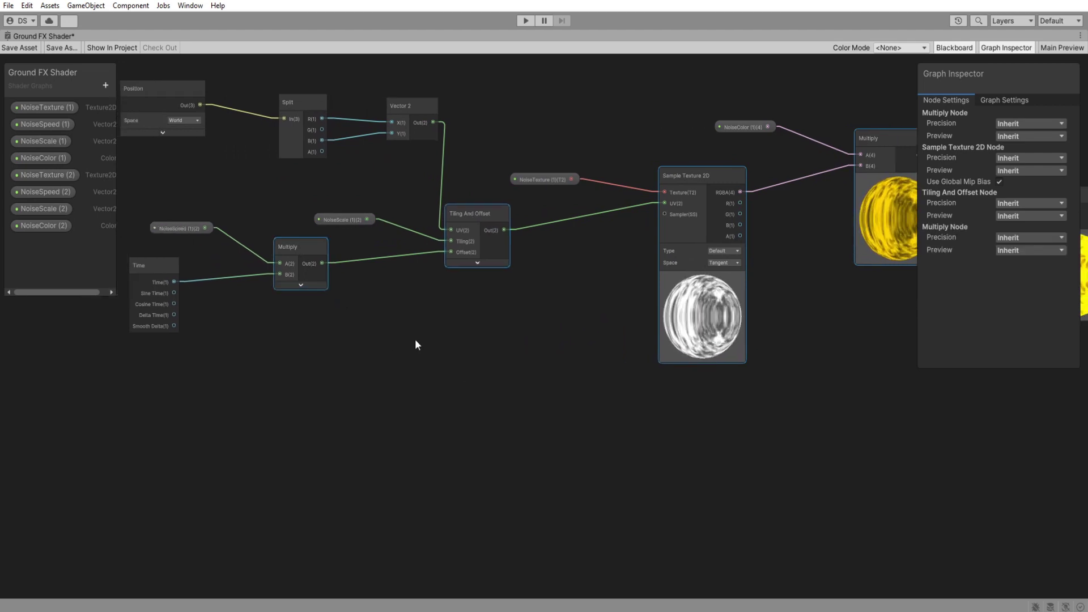
pyautogui.scroll(-3, 477, 363)
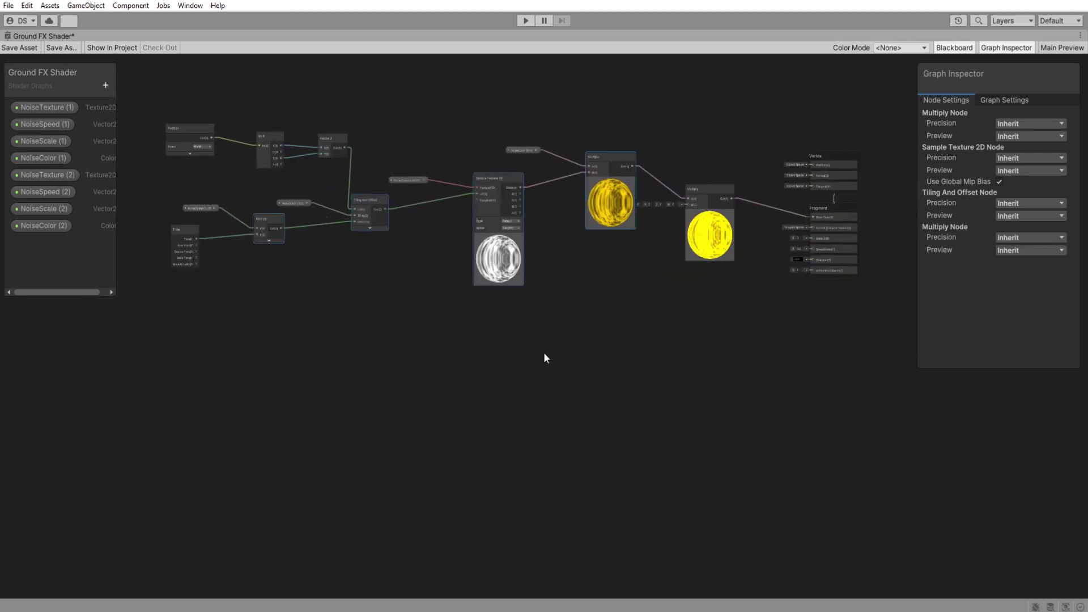
pyautogui.hotkey('ctrl', 'd')
pyautogui.moveTo(624, 354); pyautogui.dragTo(515, 335)
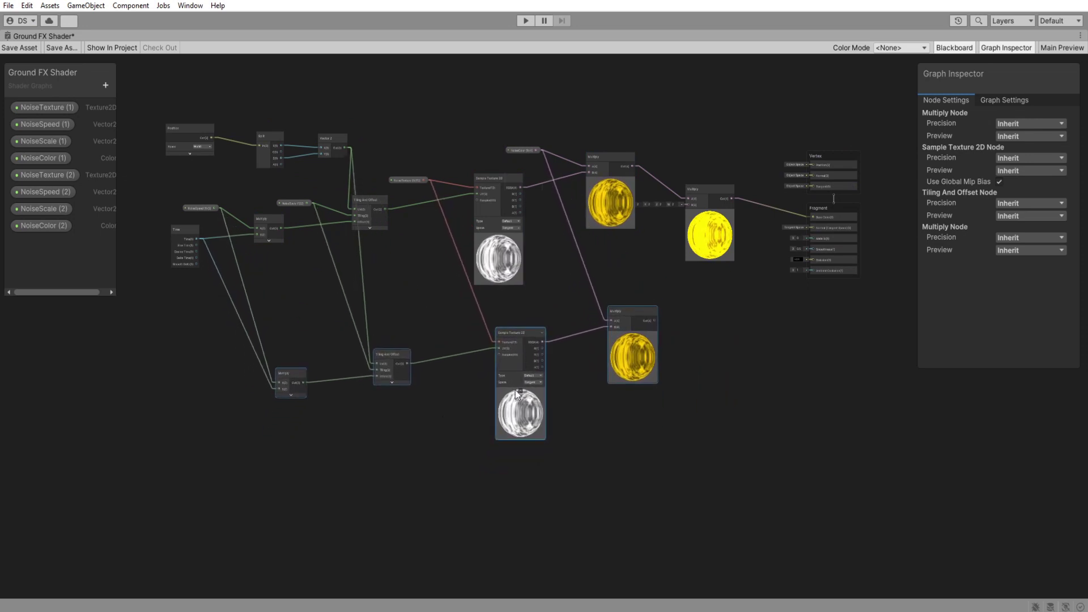
# Move the shared Position, Split, Vector 2 and Time nodes farther ahead of both noise chains.
pyautogui.scroll(1, 284, 283)
pyautogui.moveTo(284, 284); pyautogui.dragTo(434, 393, button='middle')
pyautogui.click(431, 388)
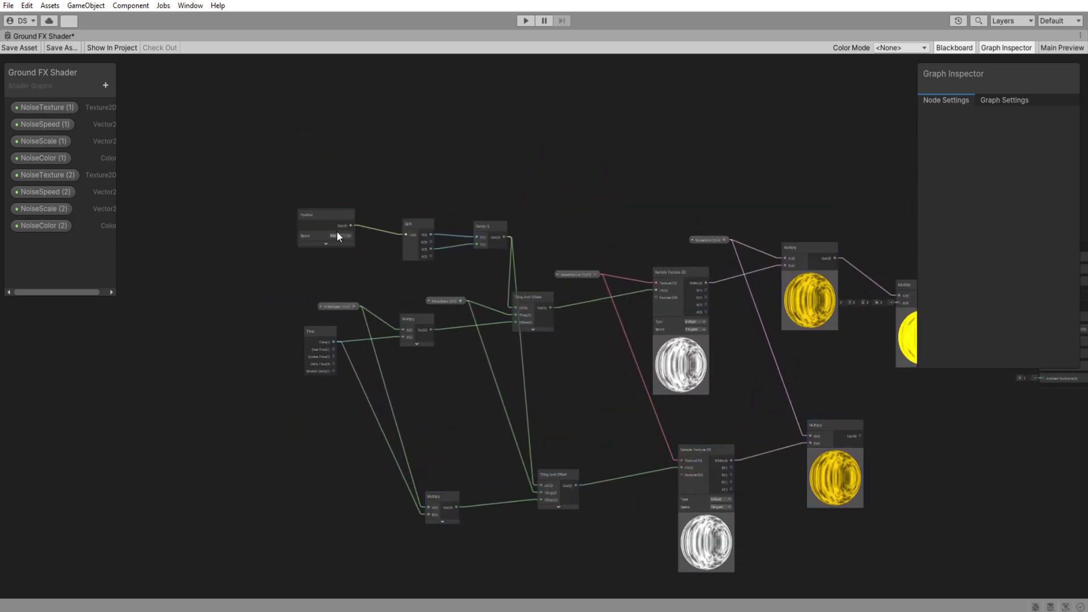
pyautogui.moveTo(337, 231); pyautogui.dragTo(349, 233)
pyautogui.moveTo(512, 160); pyautogui.dragTo(354, 234)
pyautogui.moveTo(414, 225); pyautogui.dragTo(358, 227)
pyautogui.moveTo(316, 332); pyautogui.dragTo(270, 352)
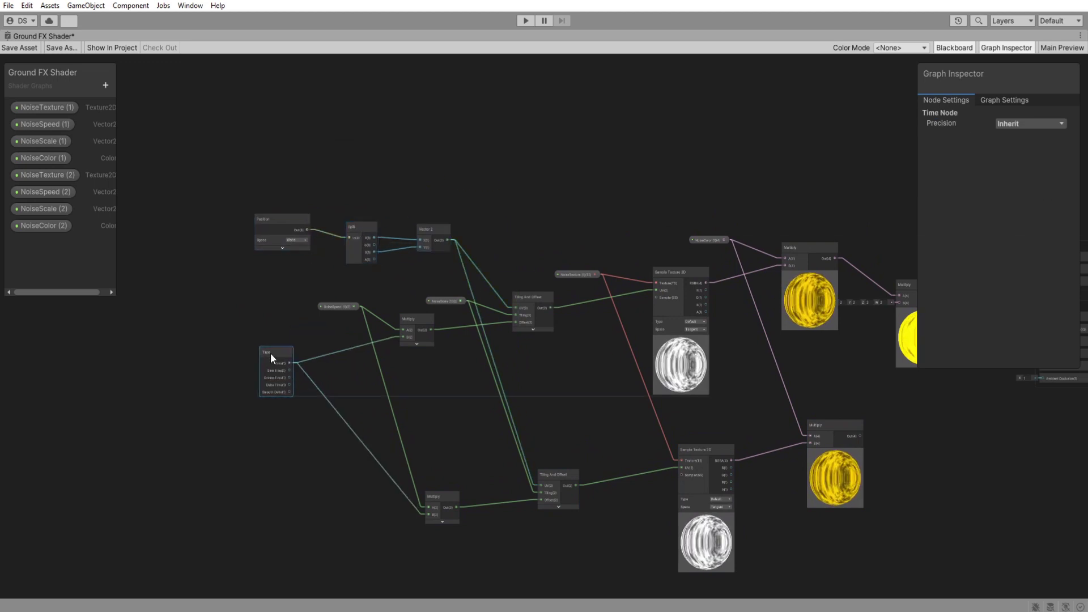
# Connect NoiseSpeed (2) to the copied speed Multiply's A input and NoiseScale (2) to the copied Tiling And Offset's Tiling input.
pyautogui.moveTo(440, 408); pyautogui.dragTo(449, 325, button='middle')
pyautogui.scroll(4, 452, 334)
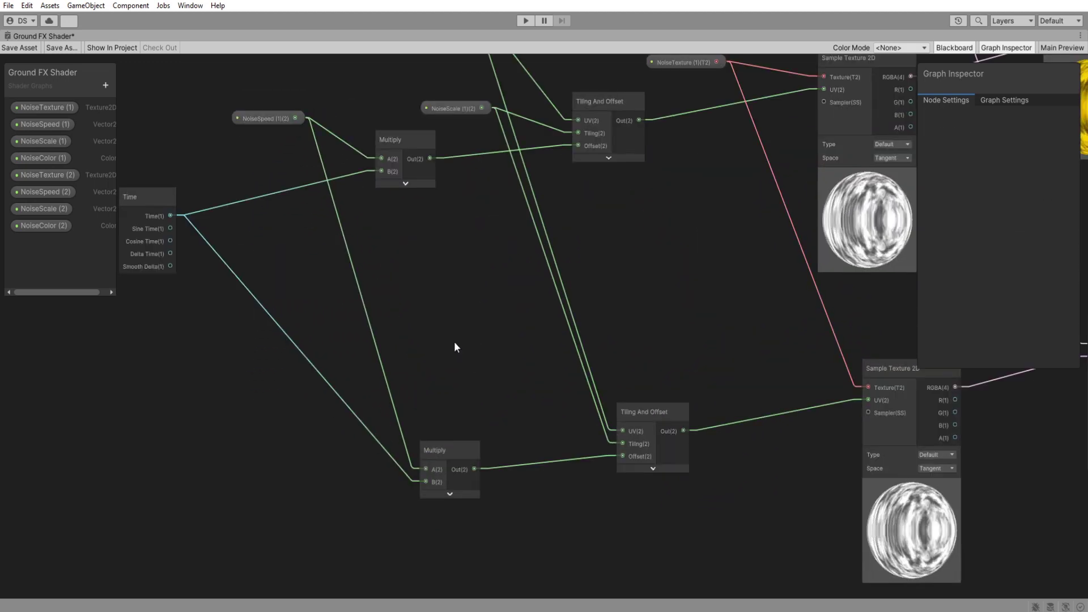
pyautogui.click(276, 121)
pyautogui.moveTo(42, 190); pyautogui.dragTo(426, 469)
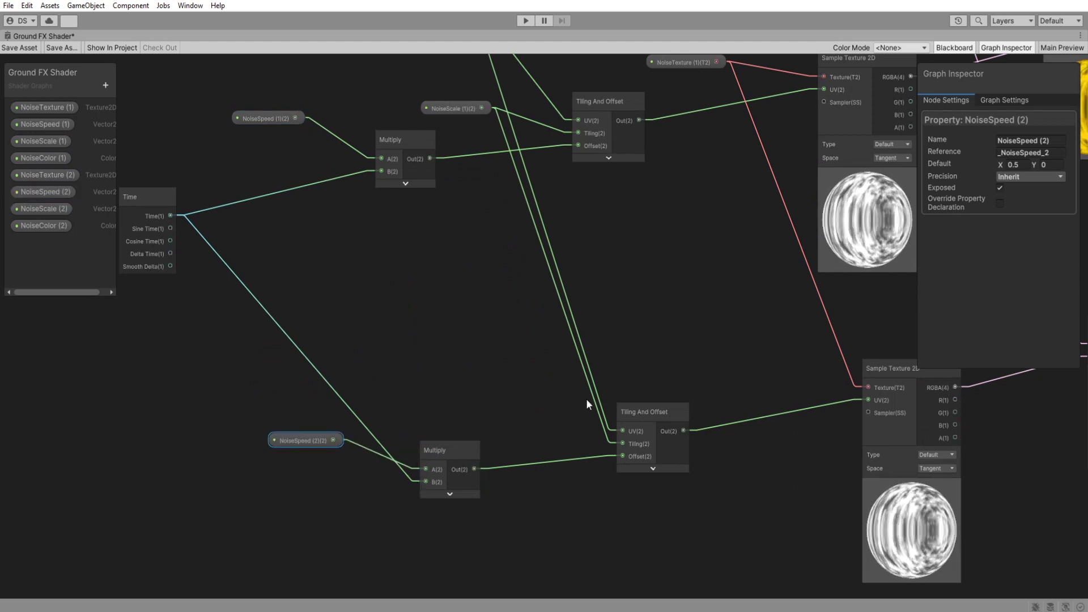
pyautogui.moveTo(587, 404); pyautogui.dragTo(484, 427, button='middle')
pyautogui.moveTo(359, 132); pyautogui.dragTo(341, 132)
pyautogui.moveTo(41, 208); pyautogui.dragTo(519, 467)
# Place the NoiseTexture (2) property and connect it to the Texture input of the copied Sample Texture 2D.
pyautogui.moveTo(560, 440); pyautogui.dragTo(281, 440, button='middle')
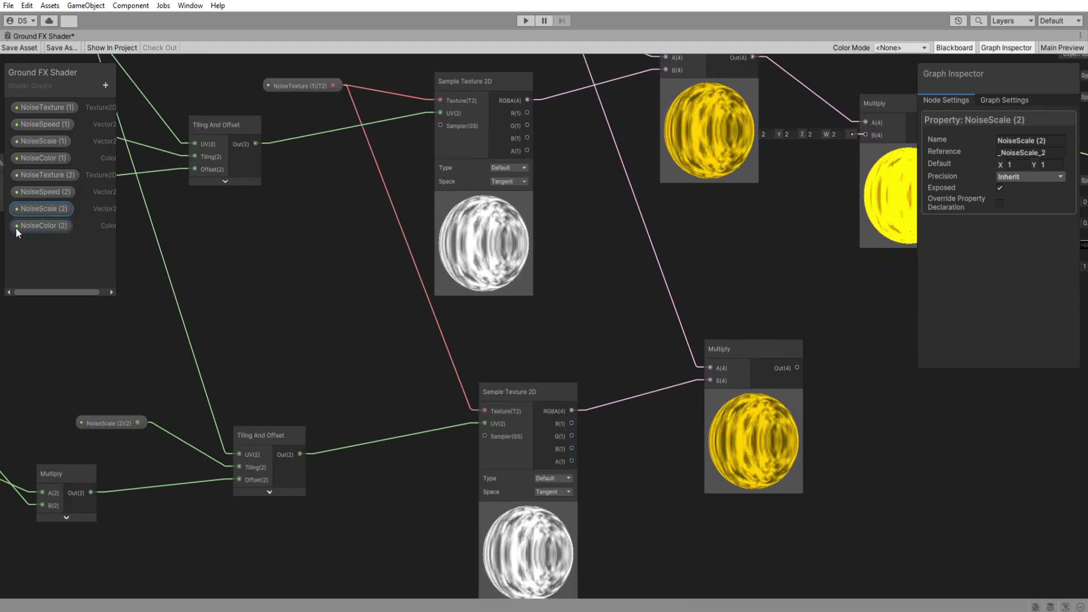
pyautogui.moveTo(45, 175); pyautogui.dragTo(321, 372)
pyautogui.moveTo(391, 381); pyautogui.dragTo(484, 411)
# Connect NoiseColor (2) to the copied color Multiply's A input and that node's output to the final Multiply's B input.
pyautogui.moveTo(656, 453); pyautogui.dragTo(525, 437, button='middle')
pyautogui.scroll(-2, 524, 437)
pyautogui.moveTo(42, 226); pyautogui.dragTo(566, 376)
pyautogui.moveTo(721, 394); pyautogui.dragTo(494, 419, button='middle')
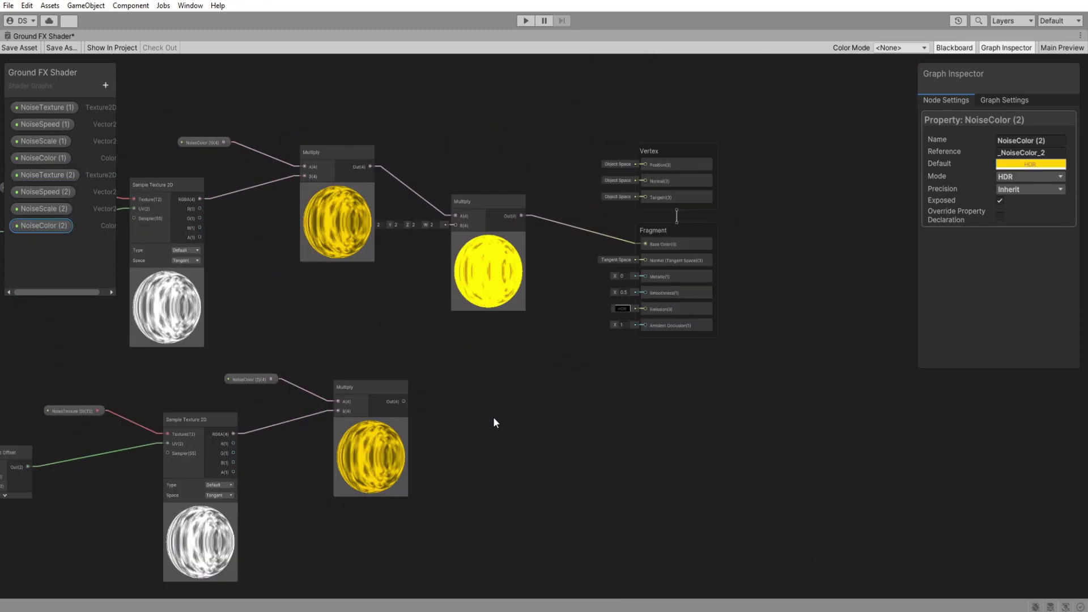
pyautogui.moveTo(404, 401); pyautogui.dragTo(454, 225)
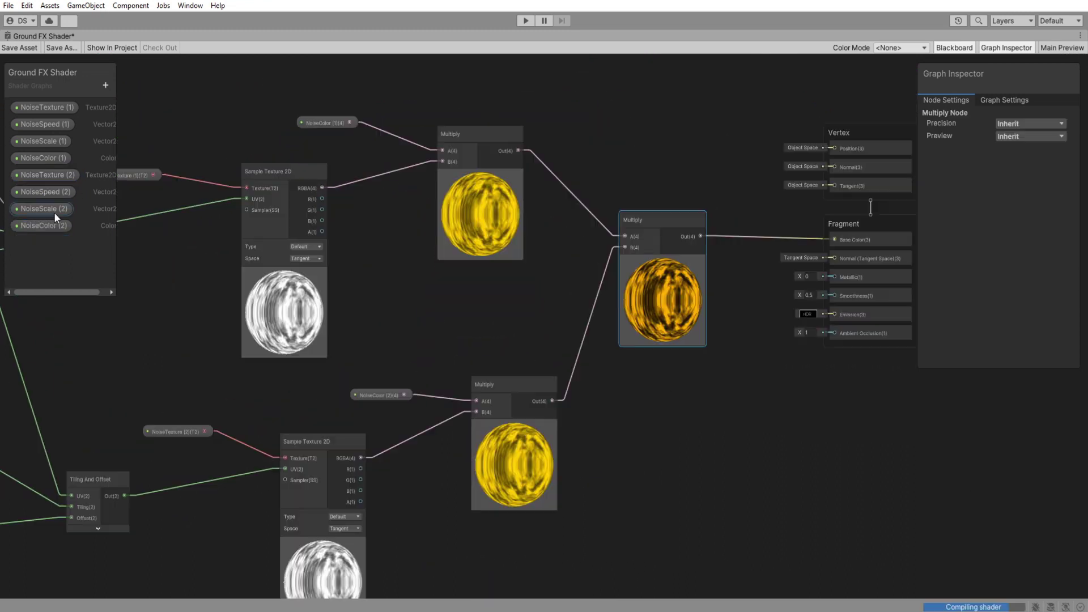
# Set the default value of NoiseScale (2) to X 2 and Y 2.
pyautogui.click(55, 209)
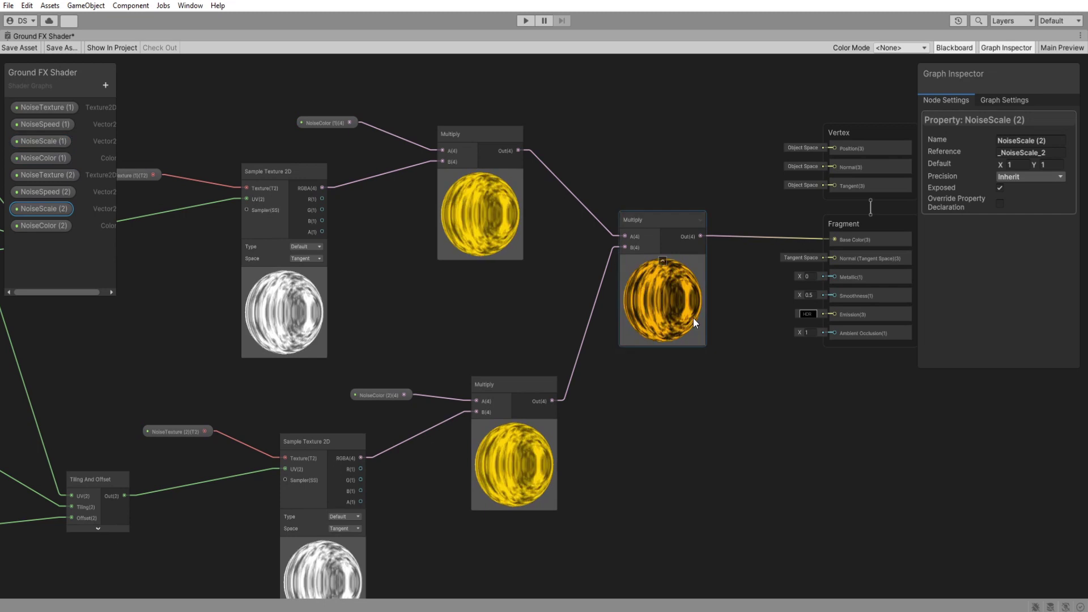
pyautogui.click(1015, 164)
pyautogui.write('2')
pyautogui.click(1052, 165)
pyautogui.write('2')
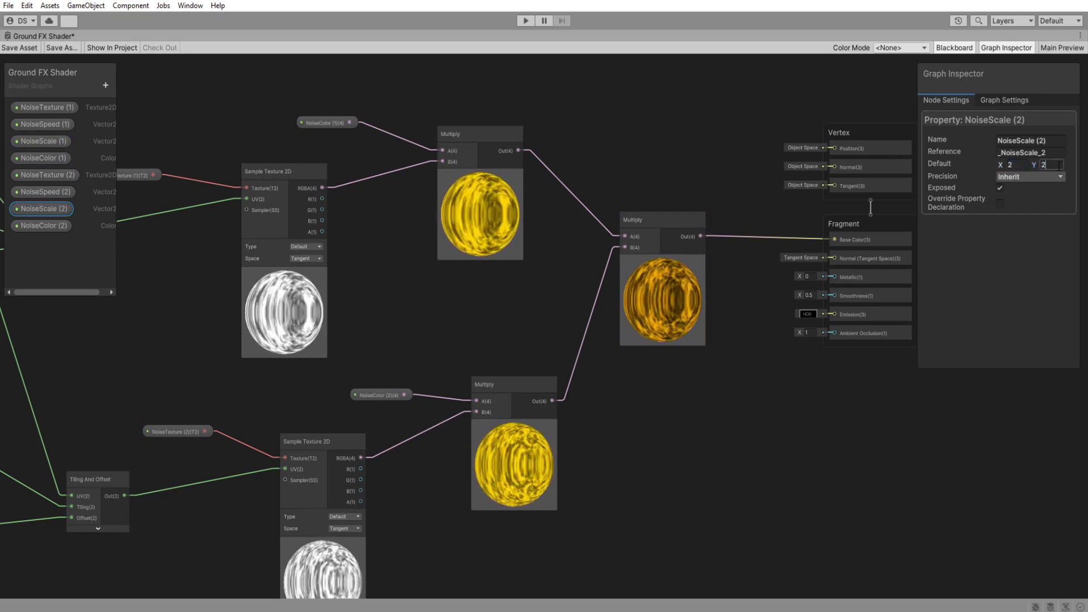
# Set the default X value of NoiseSpeed (2) to 0.1.
pyautogui.scroll(6, 680, 295)
pyautogui.scroll(-4, 566, 227)
pyautogui.click(46, 191)
pyautogui.scroll(2, 398, 198)
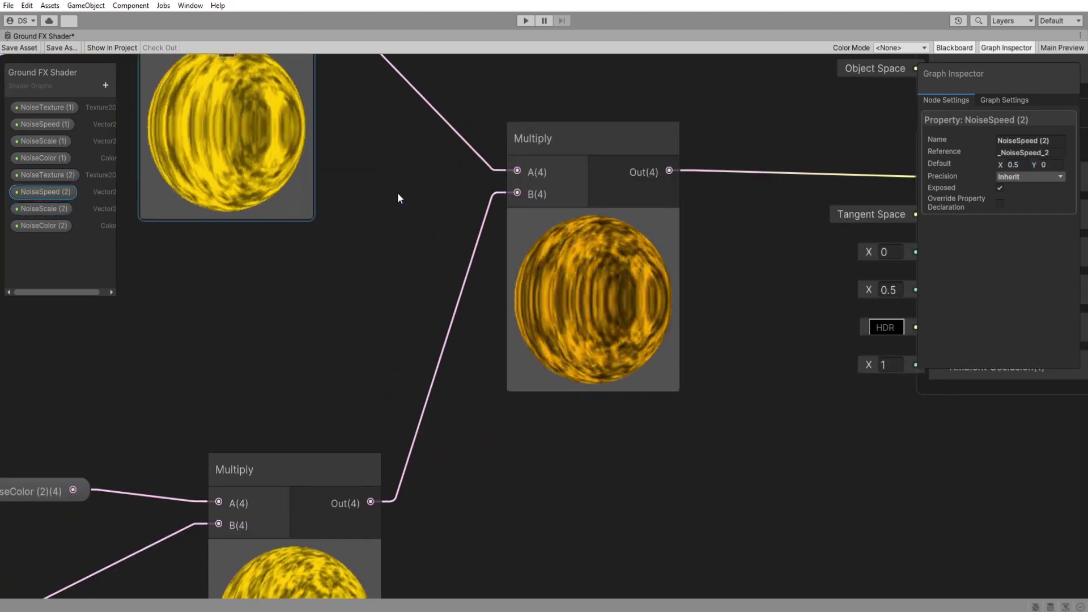
pyautogui.click(1013, 165)
pyautogui.write('.1')
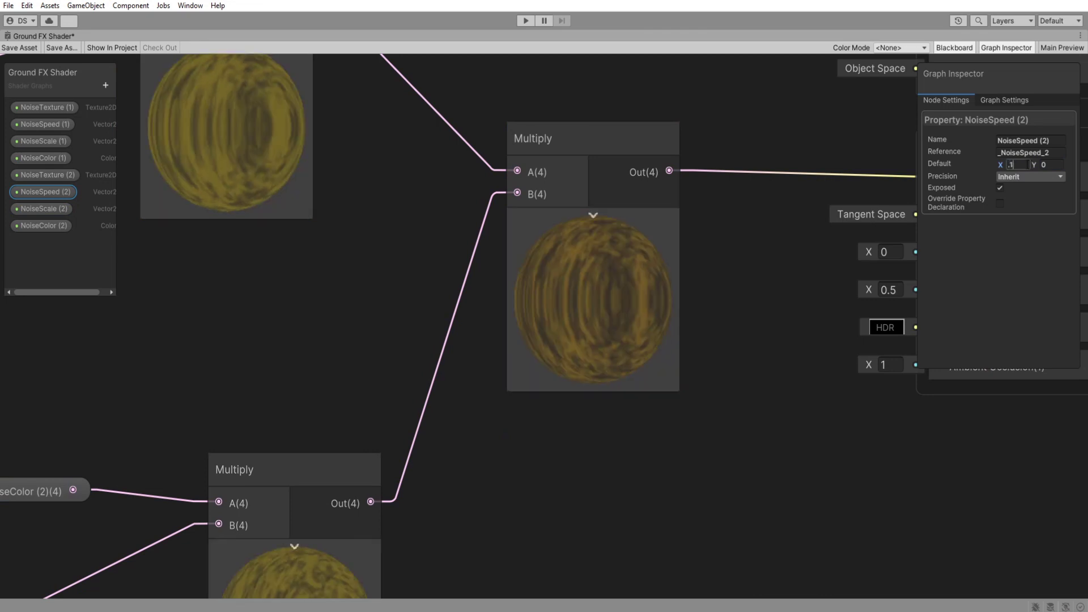
pyautogui.press('Return')
pyautogui.scroll(-3, 572, 382)
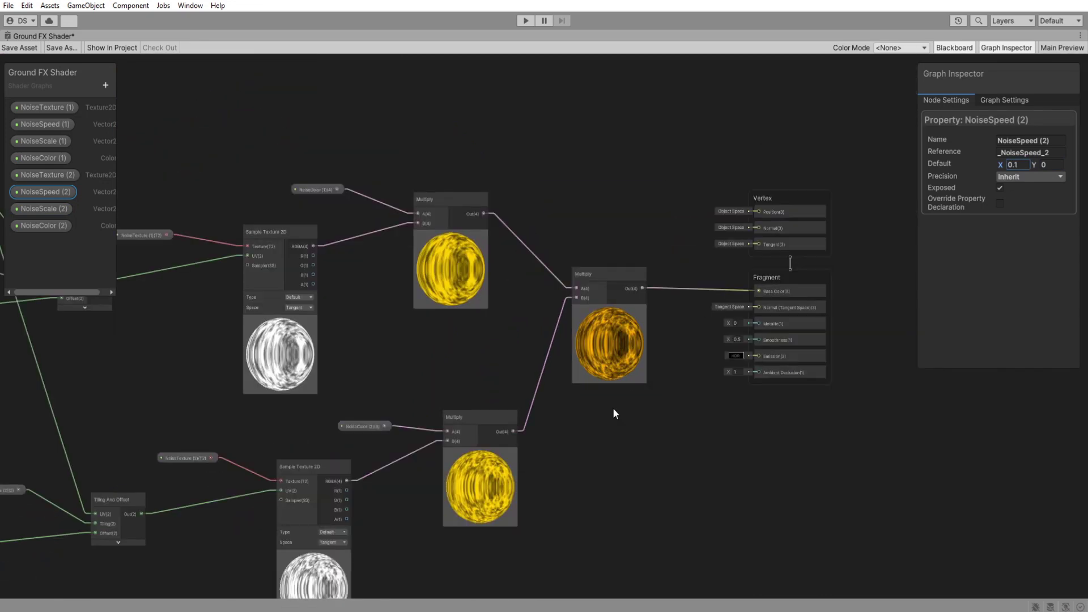
# Move the Vertex and Fragment blocks farther from the final Multiply and save the shader graph.
pyautogui.scroll(-3, 614, 407)
pyautogui.moveTo(614, 407); pyautogui.dragTo(624, 391, button='middle')
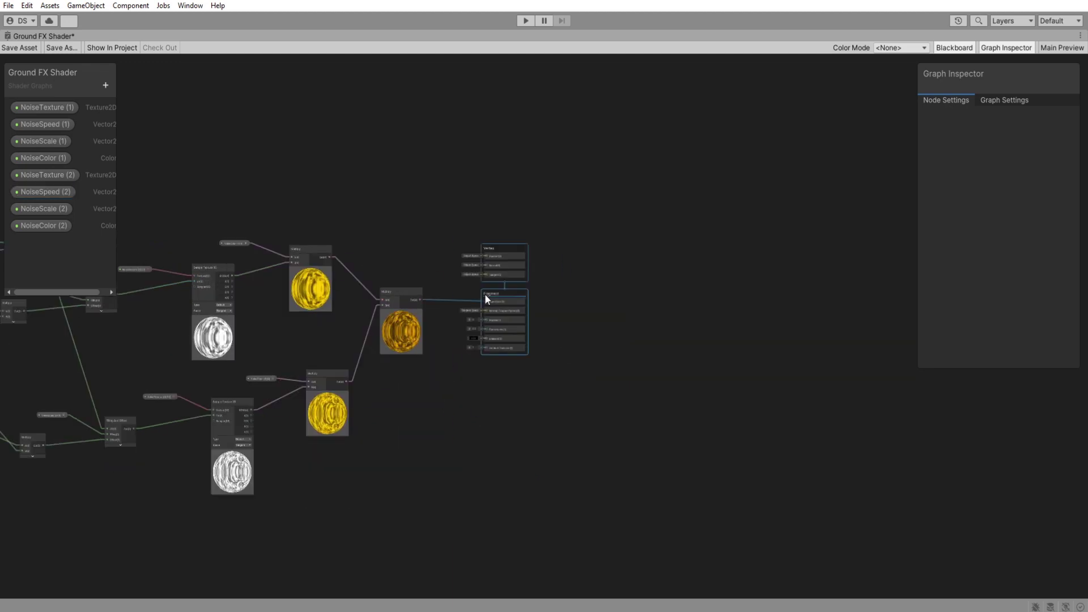
pyautogui.moveTo(484, 294); pyautogui.dragTo(658, 314)
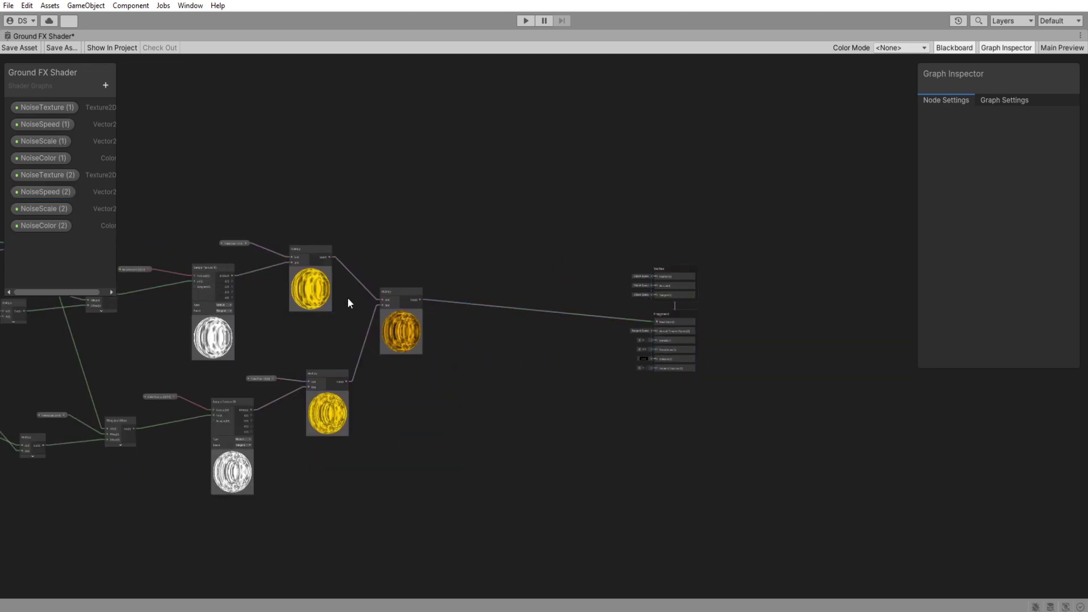
pyautogui.hotkey('ctrl', 's')
# Restore the maximized shader graph window to the normal editor layout with the scene displayed.
pyautogui.rightClick(112, 39)
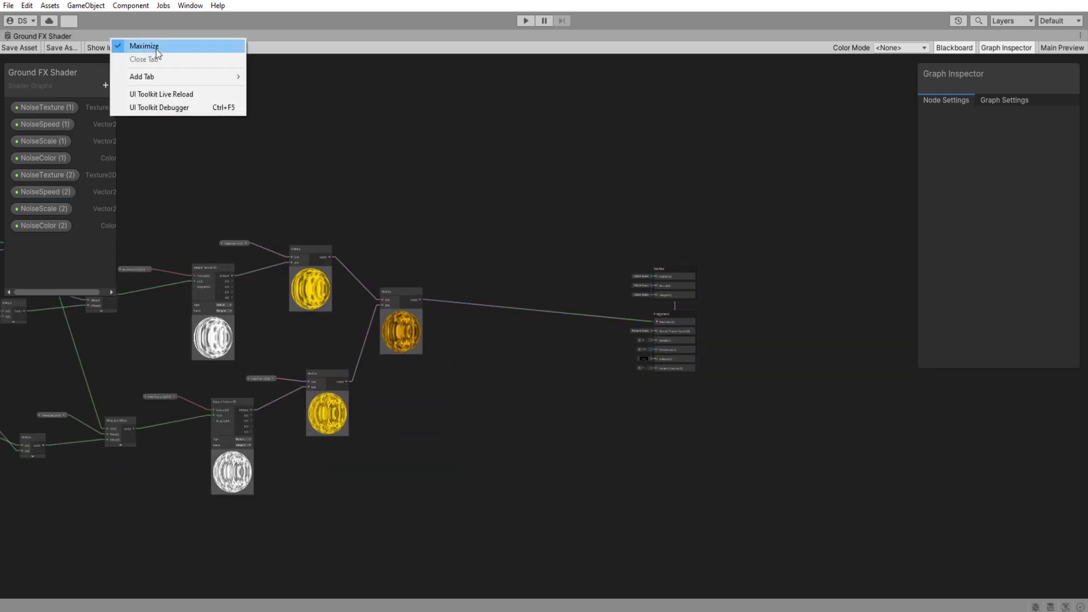
pyautogui.click(156, 47)
pyautogui.click(152, 36)
pyautogui.click(78, 213)
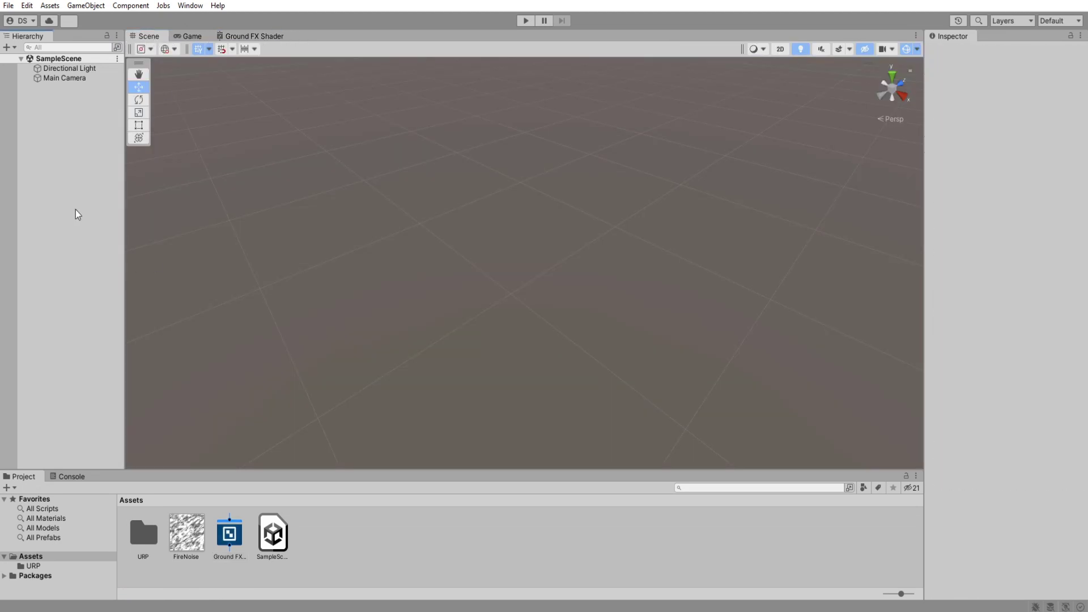
# Add a 3D Sphere to the scene and set its position to X 0, Y 0, Z 0.
pyautogui.rightClick(78, 210)
pyautogui.moveTo(170, 367)
pyautogui.click(266, 375)
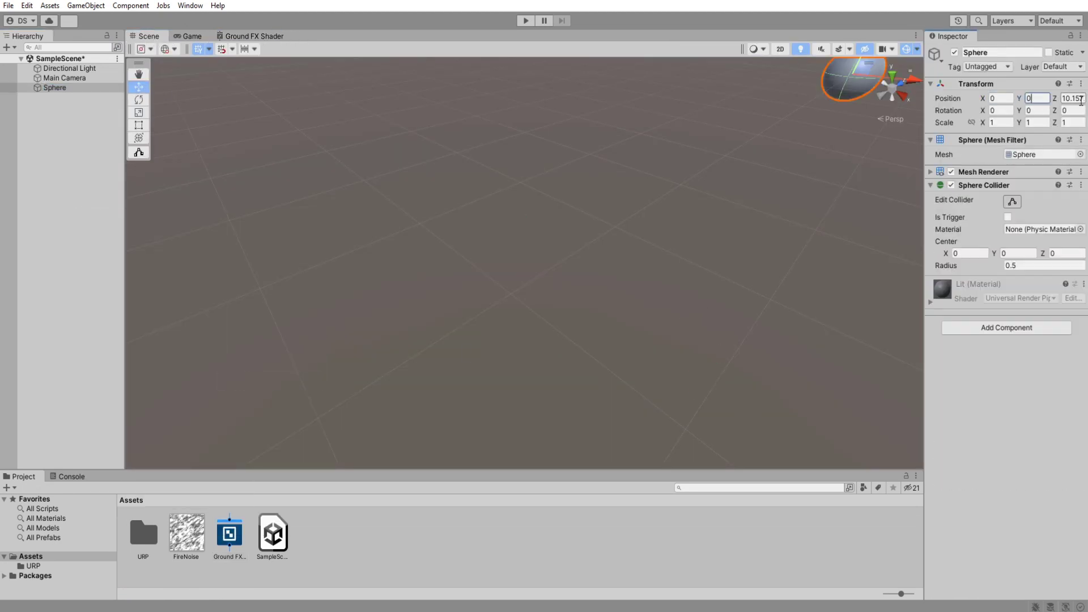
pyautogui.click(1082, 102)
pyautogui.write('0')
# Flatten the sphere with the Scale tool to a Y scale of about 0.22.
pyautogui.moveTo(670, 288); pyautogui.dragTo(721, 222, button='right')
pyautogui.press('r')
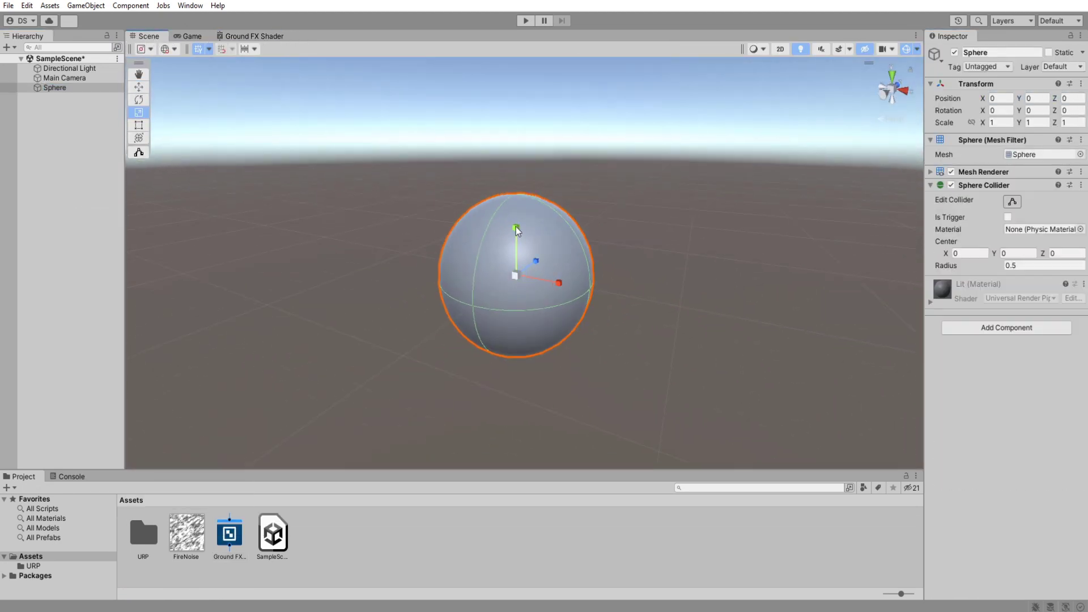
pyautogui.moveTo(517, 229); pyautogui.dragTo(530, 263)
pyautogui.moveTo(584, 273); pyautogui.dragTo(486, 321, button='right')
pyautogui.press('w')
pyautogui.click(486, 322)
# Create a material from the Ground FX Shader asset and name it Material.
pyautogui.rightClick(232, 541)
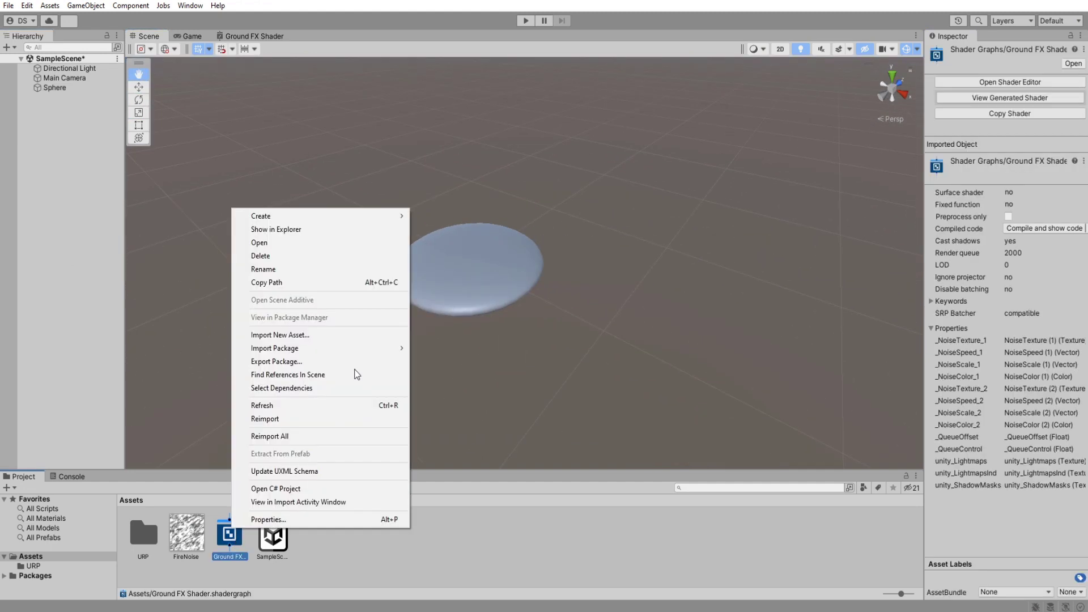
pyautogui.moveTo(376, 222)
pyautogui.click(483, 342)
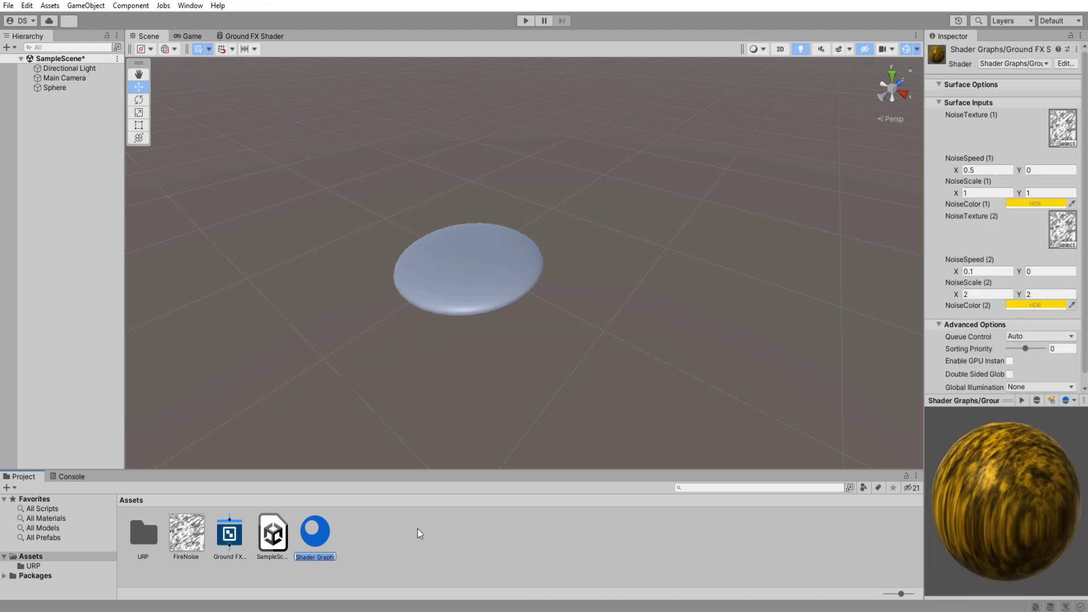
pyautogui.write('Material')
pyautogui.press('Return')
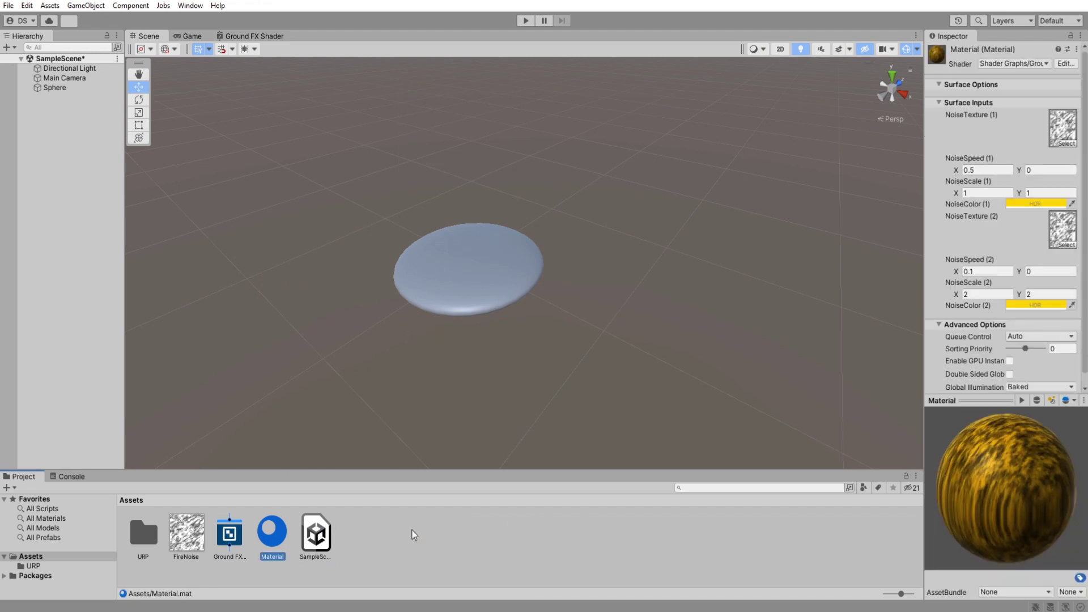
# Apply the new Material to the Sphere.
pyautogui.moveTo(272, 533); pyautogui.dragTo(27, 338)
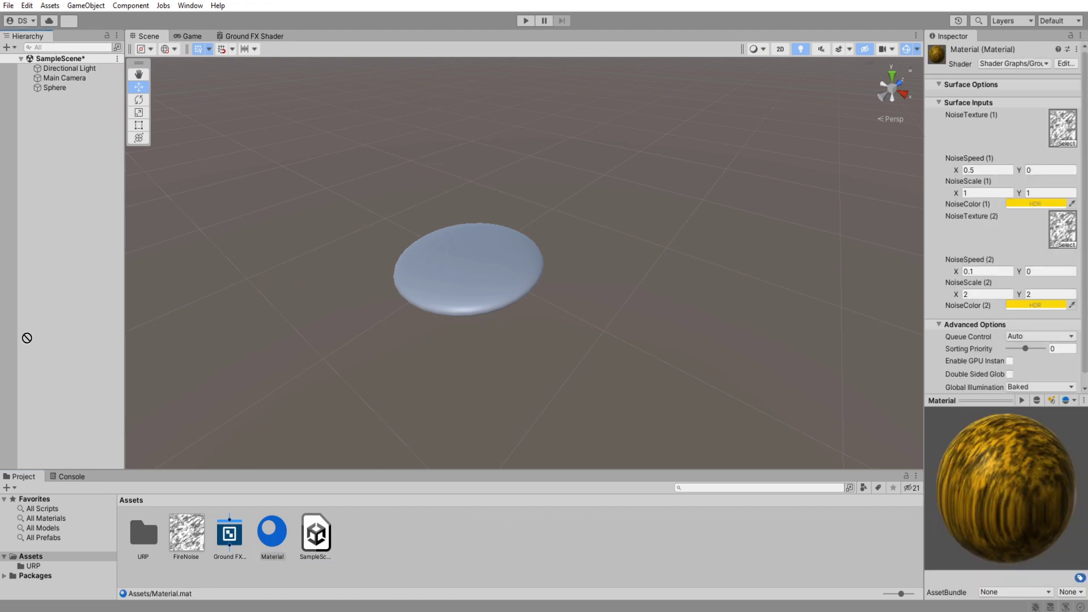
pyautogui.click(56, 88)
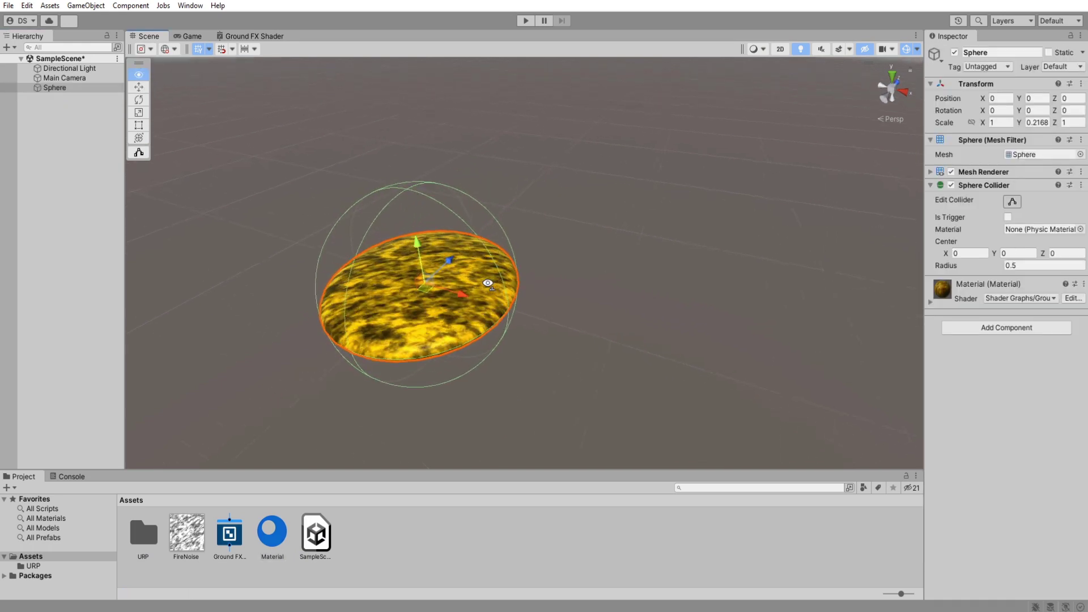
pyautogui.press('w')
pyautogui.moveTo(488, 283); pyautogui.dragTo(447, 314, button='right')
pyautogui.press('a')
pyautogui.press('s')
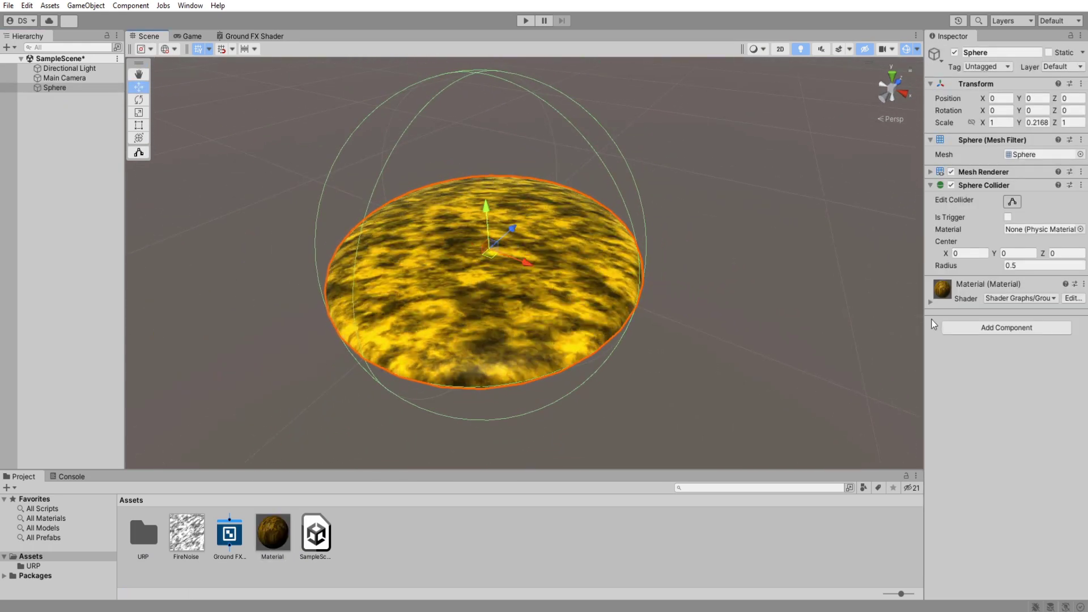
# Set the sphere material's NoiseScale (1) to X 0.2 and Y 0.2.
pyautogui.click(931, 302)
pyautogui.scroll(-2, 1007, 448)
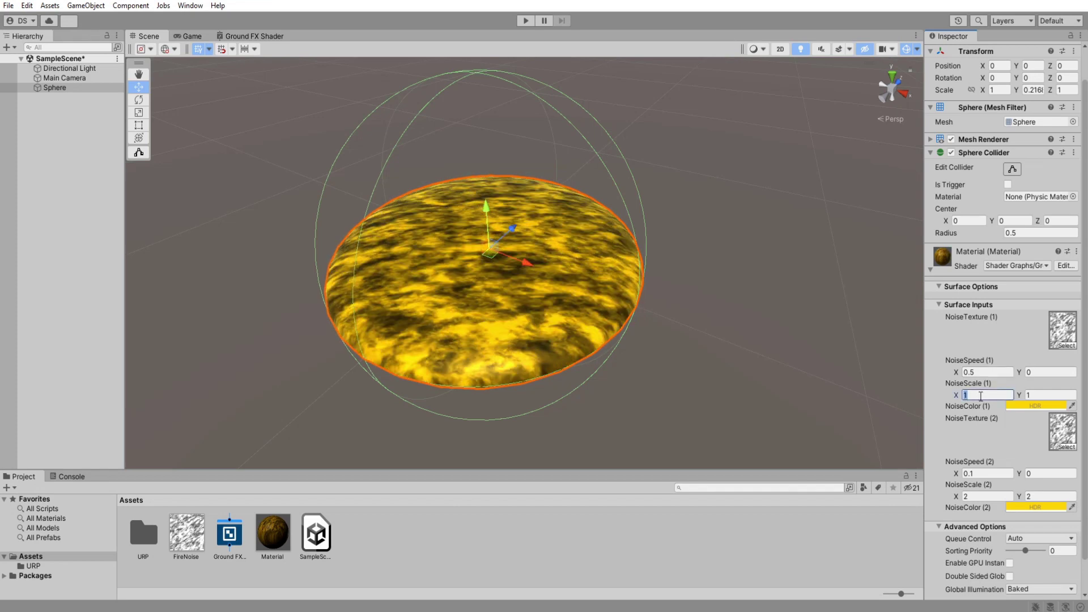
pyautogui.write('0.2')
pyautogui.click(1038, 395)
pyautogui.write('0.2')
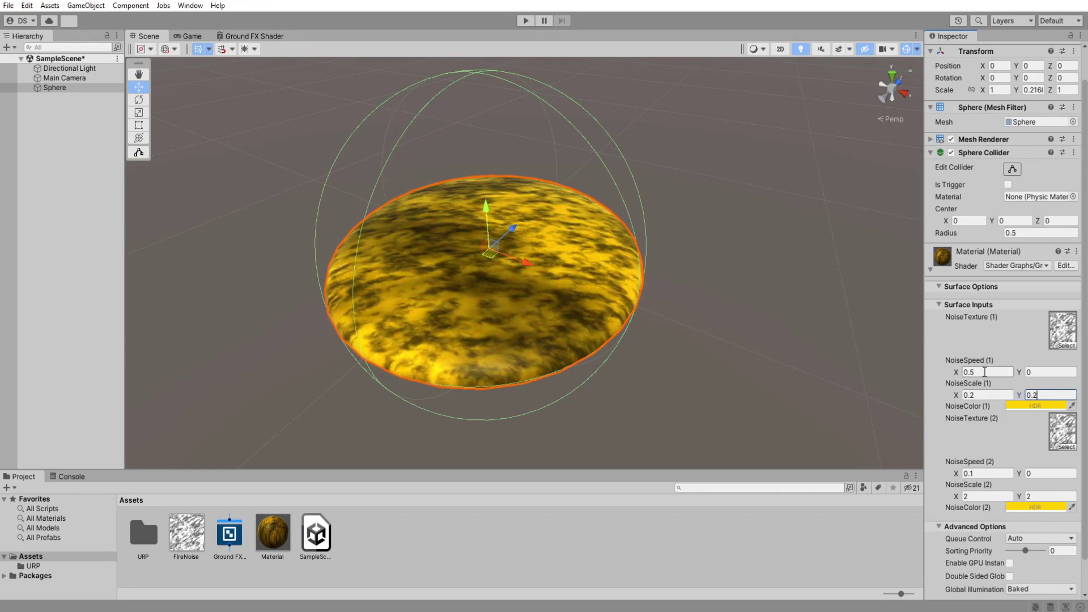
# Set the material's NoiseSpeed (1) to X 0 and Y 0.05.
pyautogui.write('0')
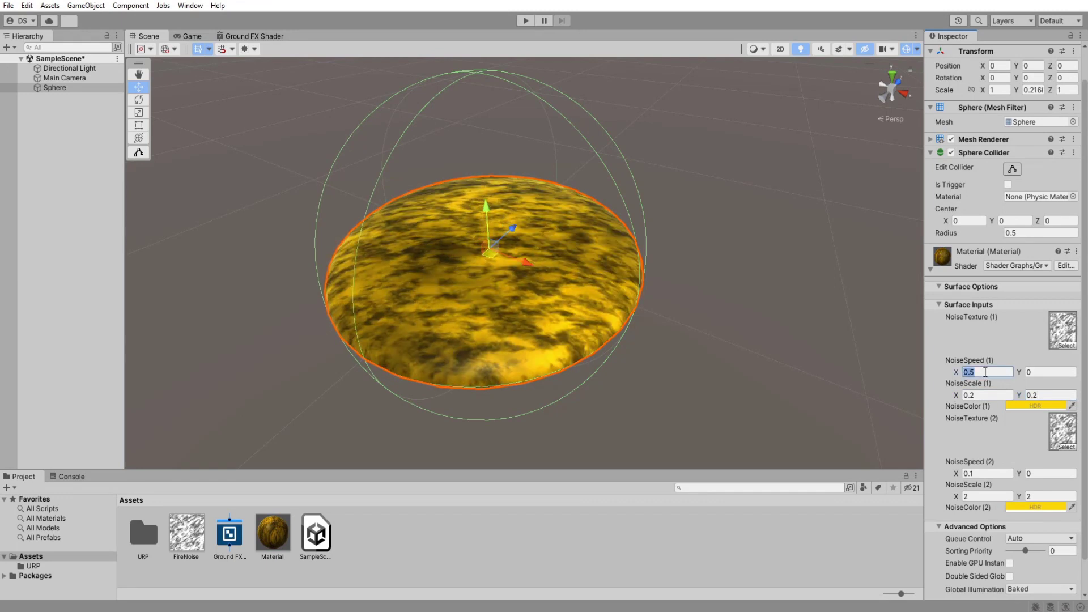
pyautogui.click(1042, 371)
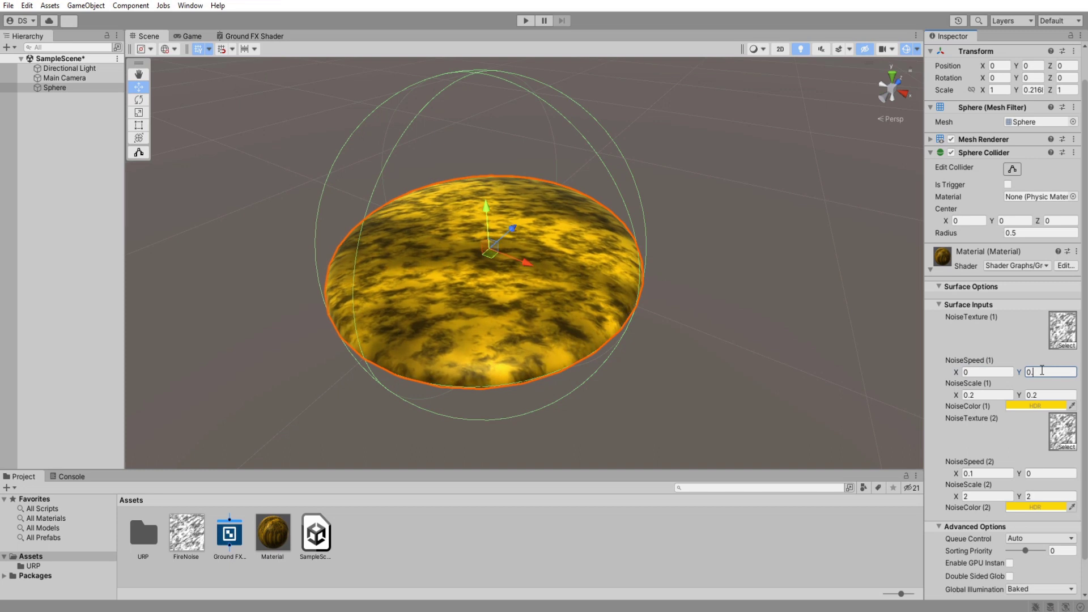
pyautogui.write('.05')
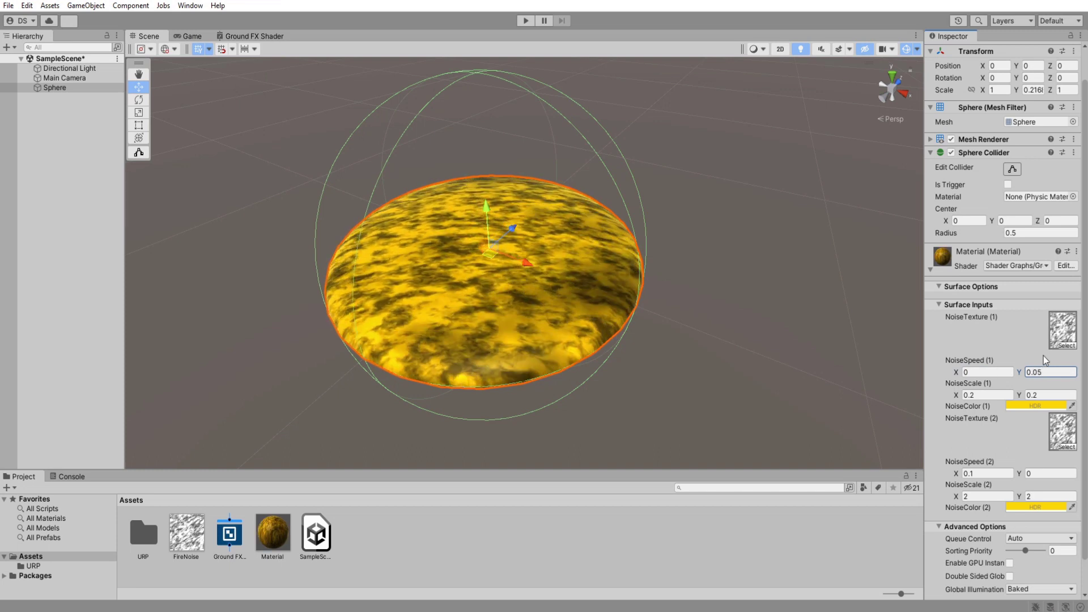
# Set the material's NoiseScale (2) to X 1, Y 1 and its NoiseSpeed (2) to X 0, Y 0.4.
pyautogui.keyDown('alt'); pyautogui.moveTo(513, 295); pyautogui.dragTo(495, 303); pyautogui.keyUp('alt')
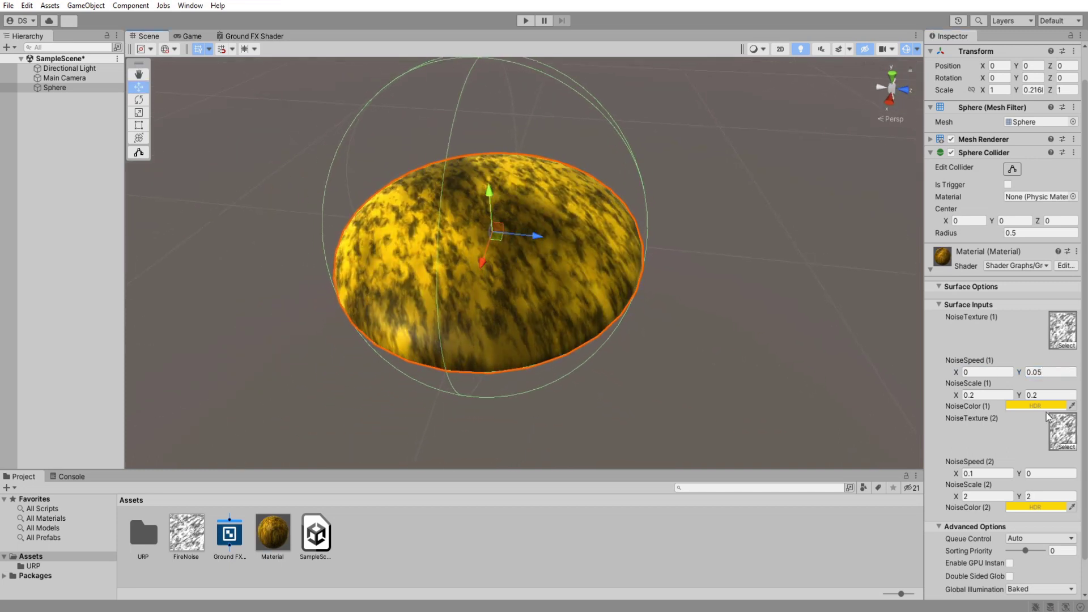
pyautogui.click(1027, 474)
pyautogui.write('0')
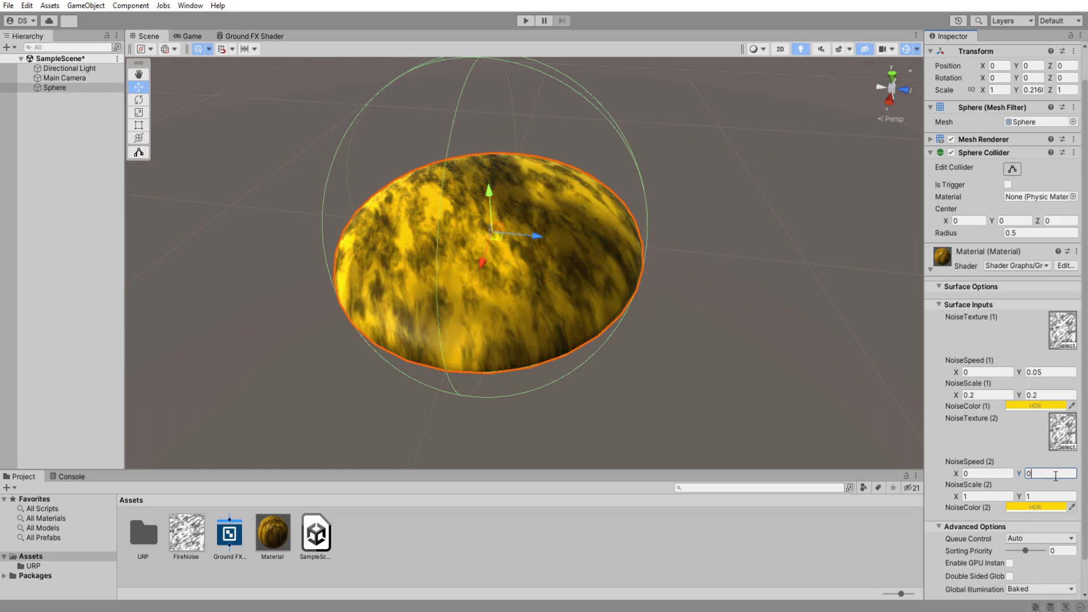
pyautogui.write('.4')
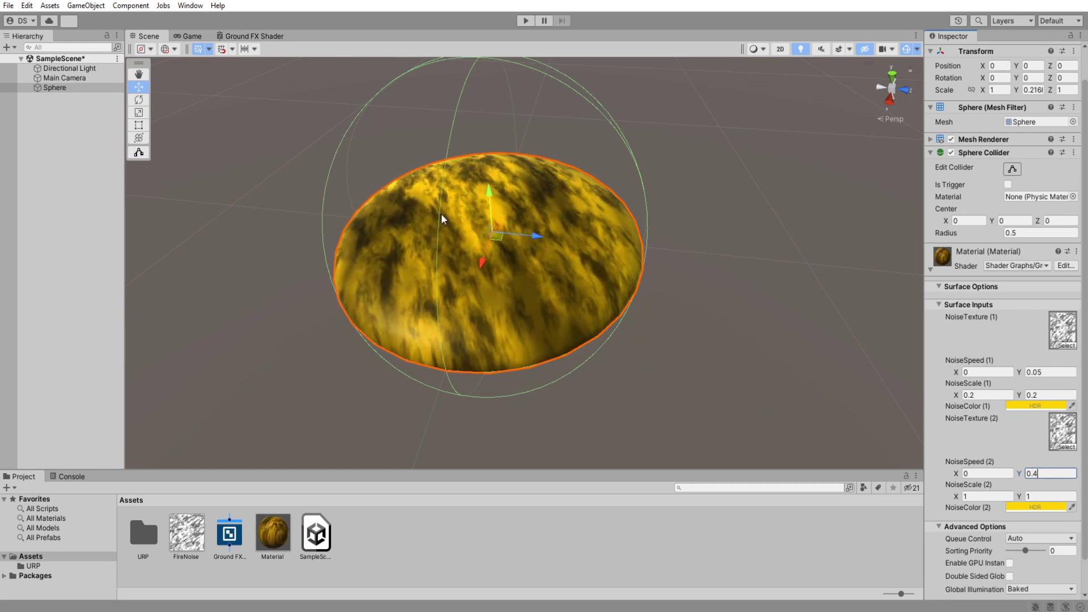
# Slow the second noise by setting NoiseSpeed (2) Y to 0.2 and check the effect on the sphere.
pyautogui.press('s')
pyautogui.moveTo(573, 331)
pyautogui.mouseDown(button='right')
pyautogui.moveTo(571, 292)
pyautogui.moveTo(555, 325)
pyautogui.mouseUp(button='right')
pyautogui.press('w')
pyautogui.scroll(-5, 556, 325)
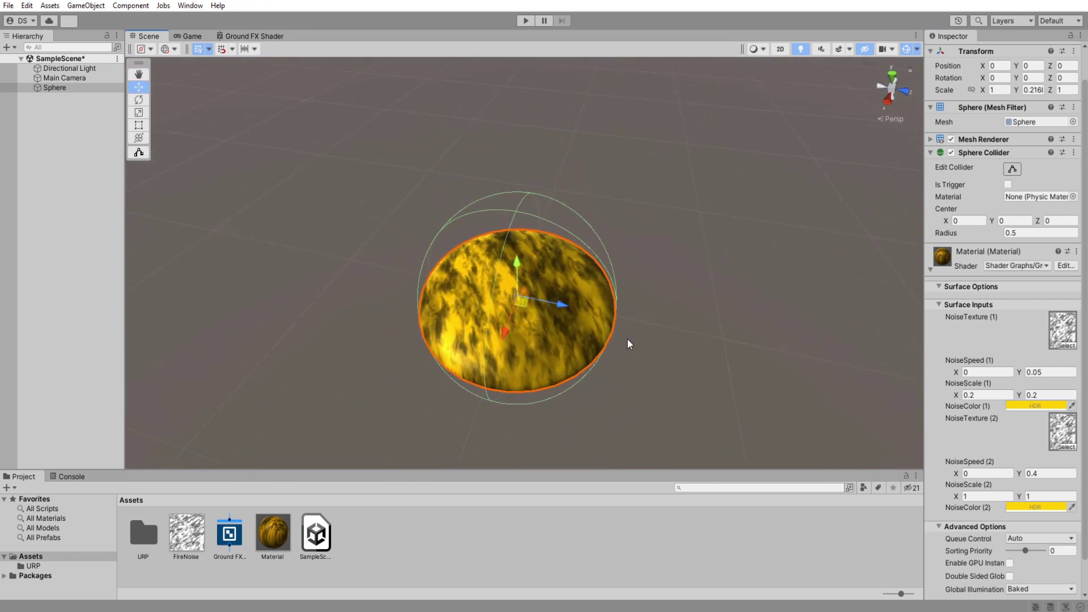
pyautogui.click(1058, 474)
pyautogui.write('0.2')
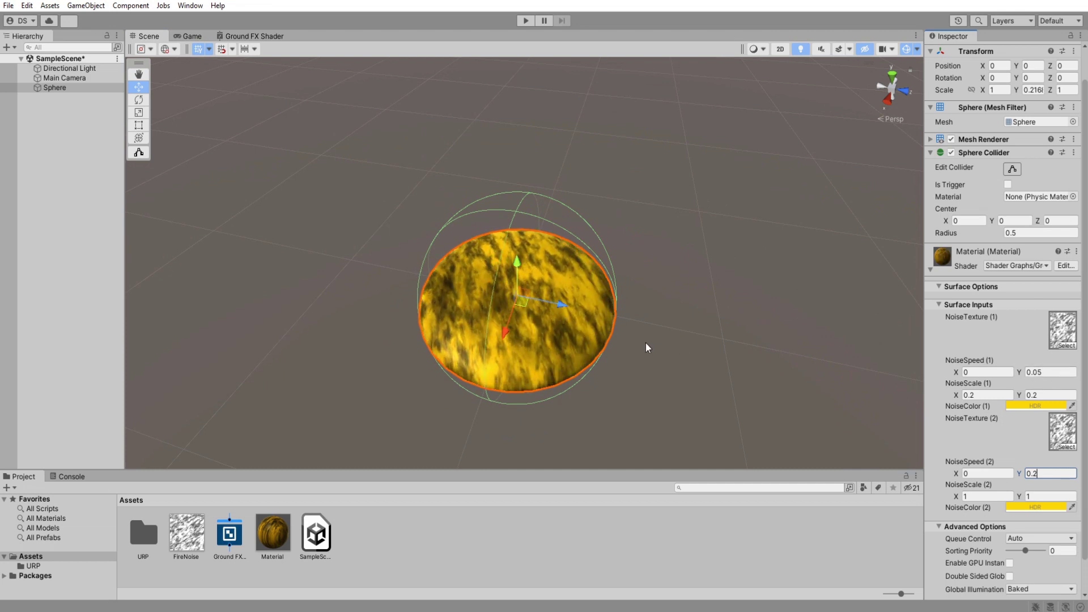
pyautogui.press('alt')
pyautogui.moveTo(625, 338); pyautogui.dragTo(624, 328, button='right')
pyautogui.scroll(3, 626, 333)
# Return to the Ground FX Shader graph, maximize it and bring the Vertex and Fragment blocks into view.
pyautogui.click(266, 35)
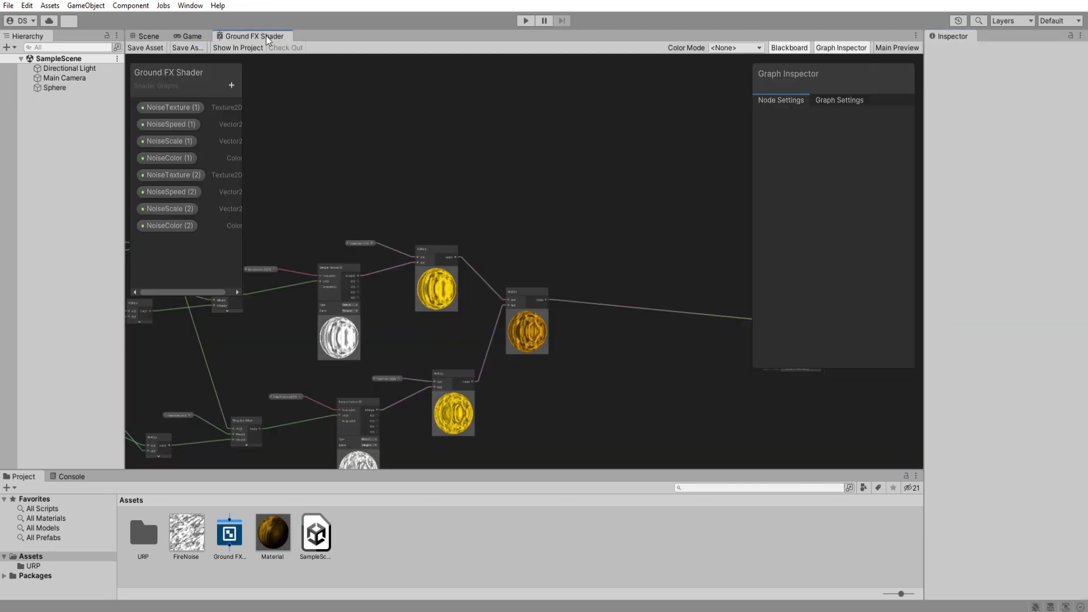
pyautogui.rightClick(266, 36)
pyautogui.click(281, 41)
pyautogui.scroll(5, 622, 399)
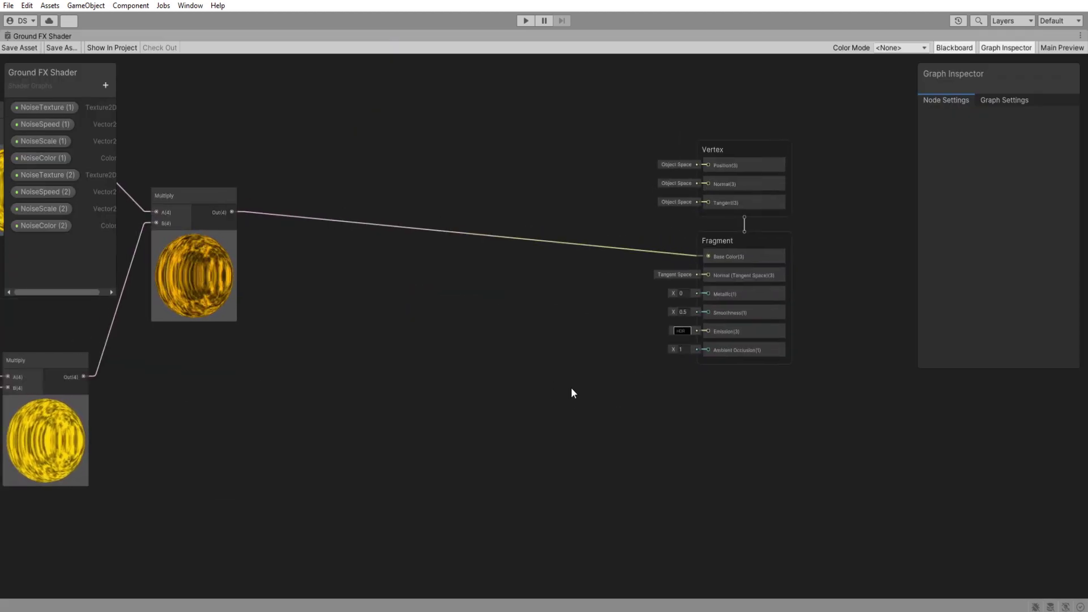
pyautogui.moveTo(572, 389); pyautogui.dragTo(620, 420, button='middle')
# Add a Color property named EmissionColor to the shader graph.
pyautogui.click(105, 85)
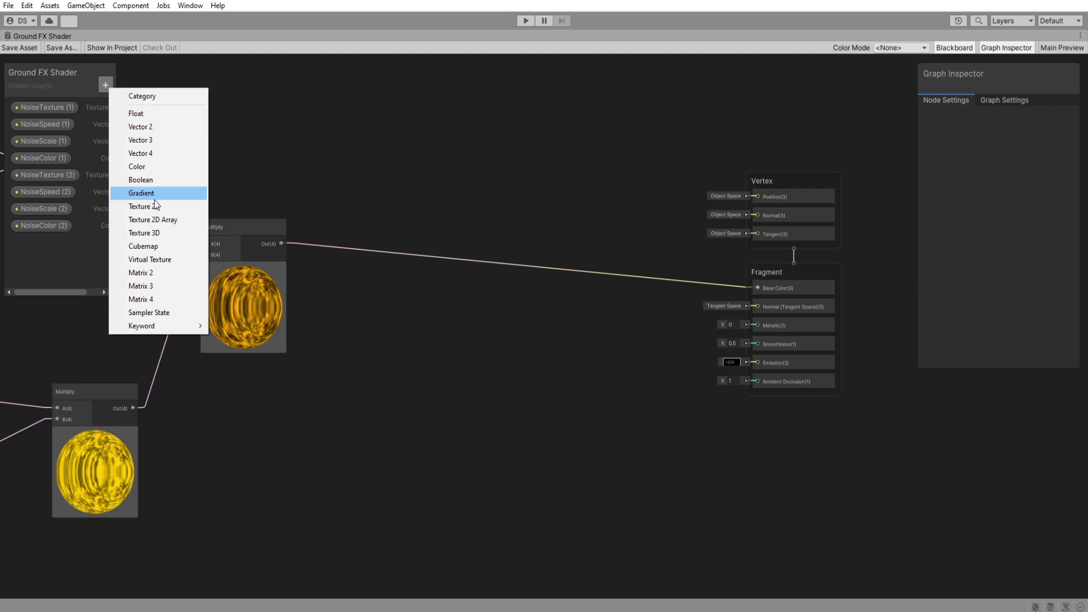
pyautogui.click(160, 168)
pyautogui.write('E')
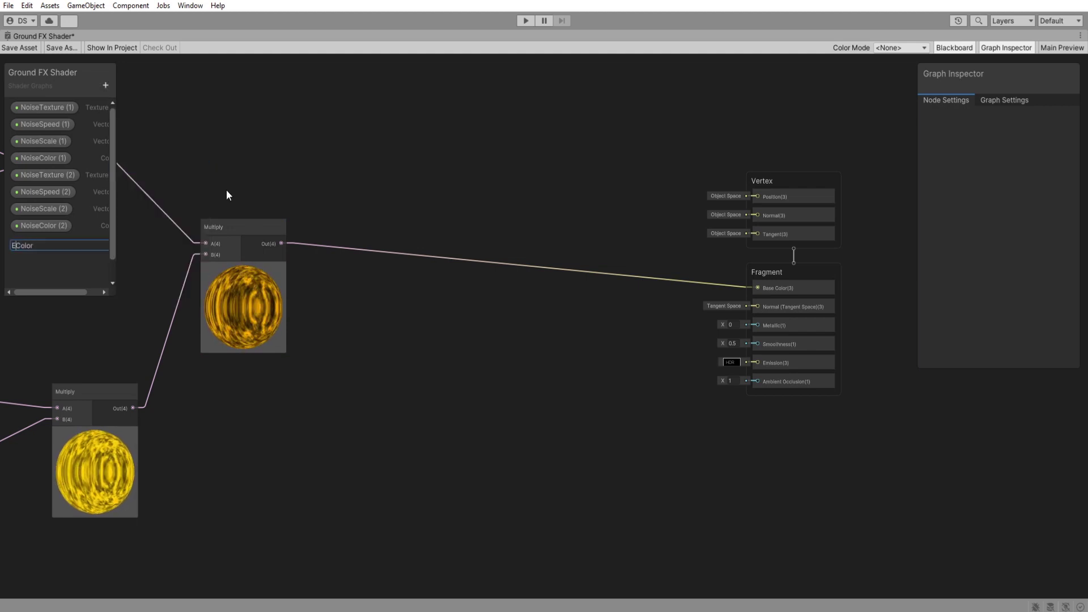
pyautogui.write('mission')
pyautogui.press('Return')
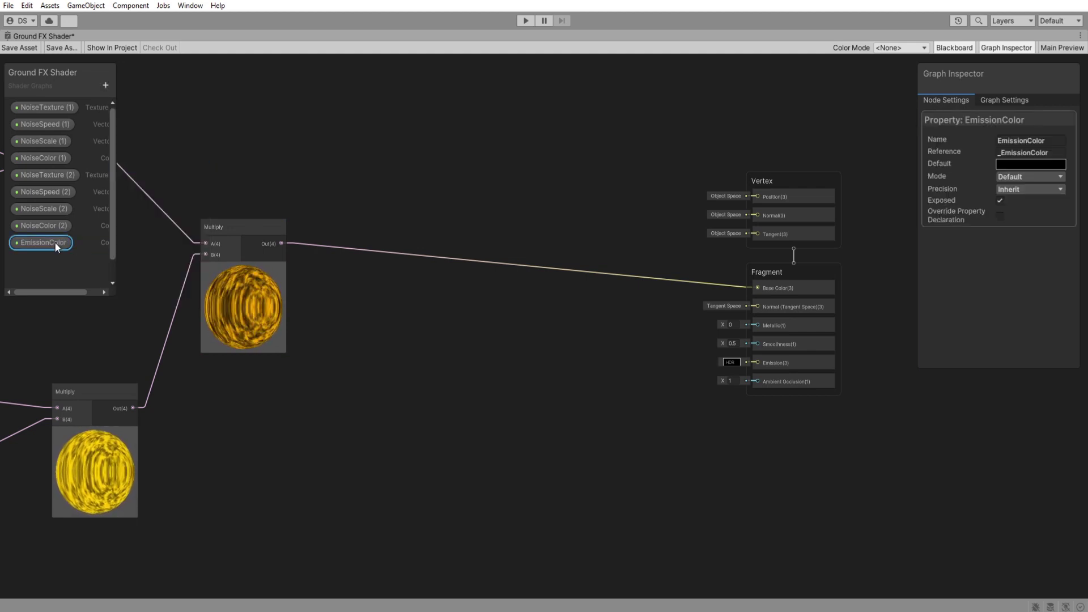
# Set EmissionColor's default to bright yellow and its mode to HDR.
pyautogui.click(1036, 165)
pyautogui.click(1048, 212)
pyautogui.moveTo(1045, 233); pyautogui.dragTo(1070, 207)
pyautogui.click(1078, 156)
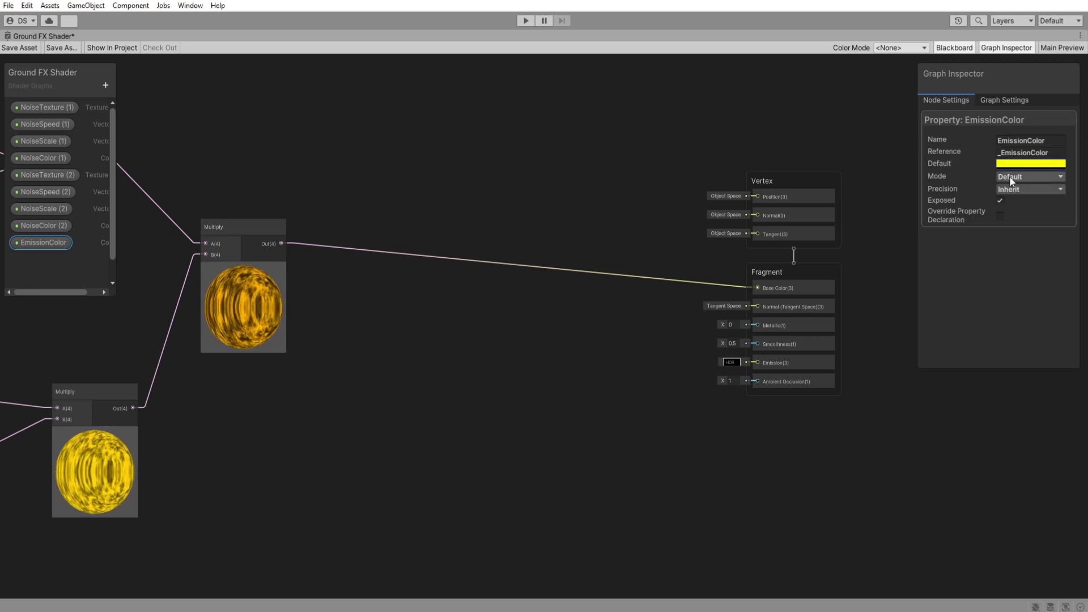
pyautogui.click(1027, 205)
pyautogui.click(364, 339)
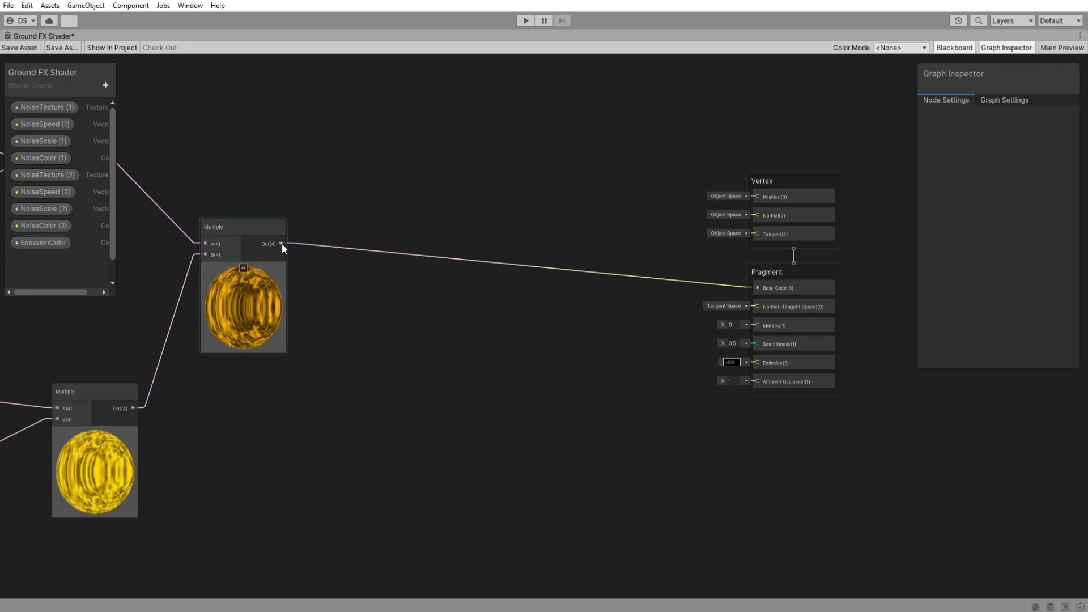
# Add a Multiply node fed by the combined noise Multiply's output and connect EmissionColor to its B input.
pyautogui.moveTo(281, 243); pyautogui.dragTo(496, 335)
pyautogui.write('multiply')
pyautogui.press('Return')
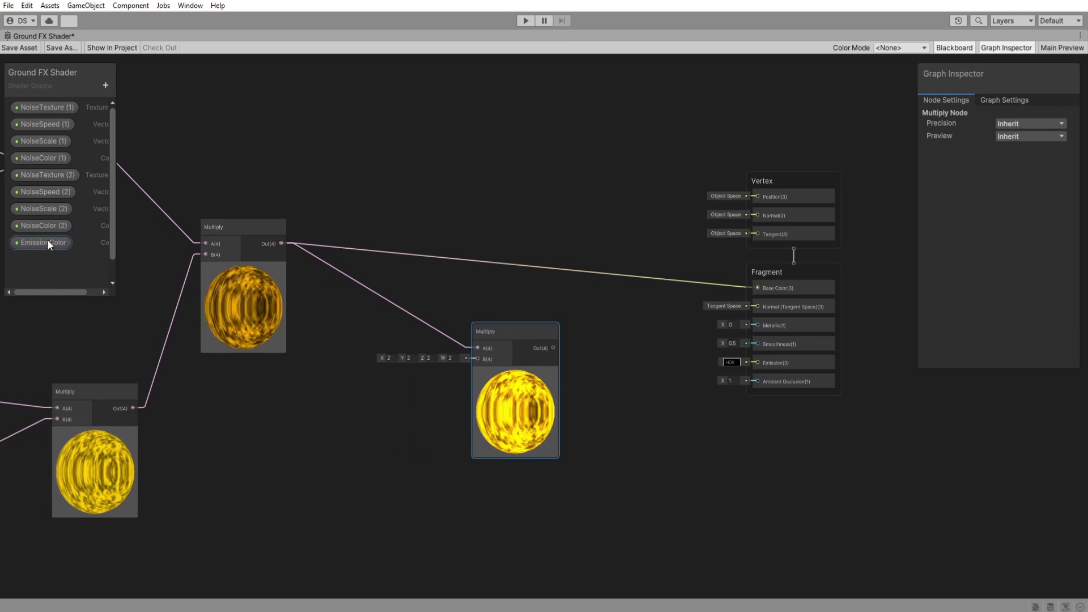
pyautogui.moveTo(48, 244); pyautogui.dragTo(478, 359)
pyautogui.moveTo(406, 432); pyautogui.dragTo(395, 385)
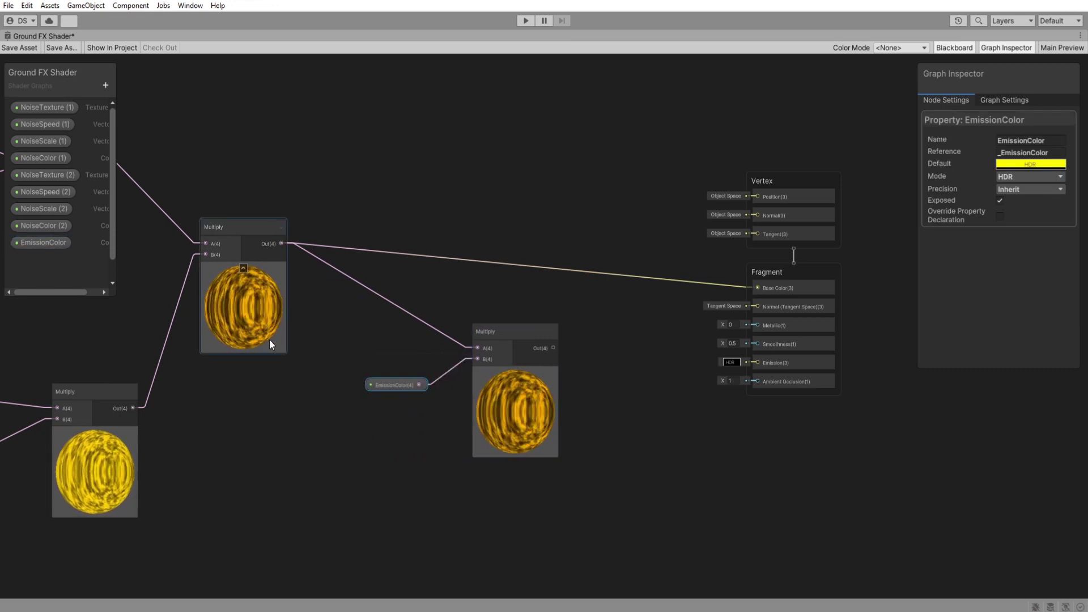
# Connect the new Multiply's output to Emission, then set EmissionColor's alpha to 100 and raise its HDR intensity.
pyautogui.moveTo(553, 347); pyautogui.dragTo(758, 363)
pyautogui.click(513, 400)
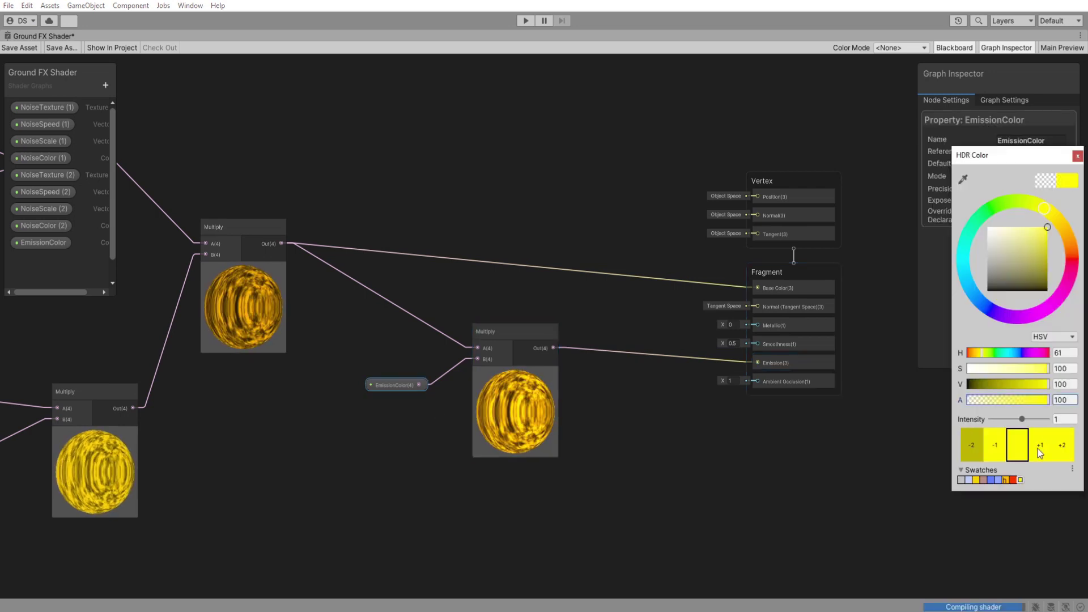
pyautogui.click(613, 443)
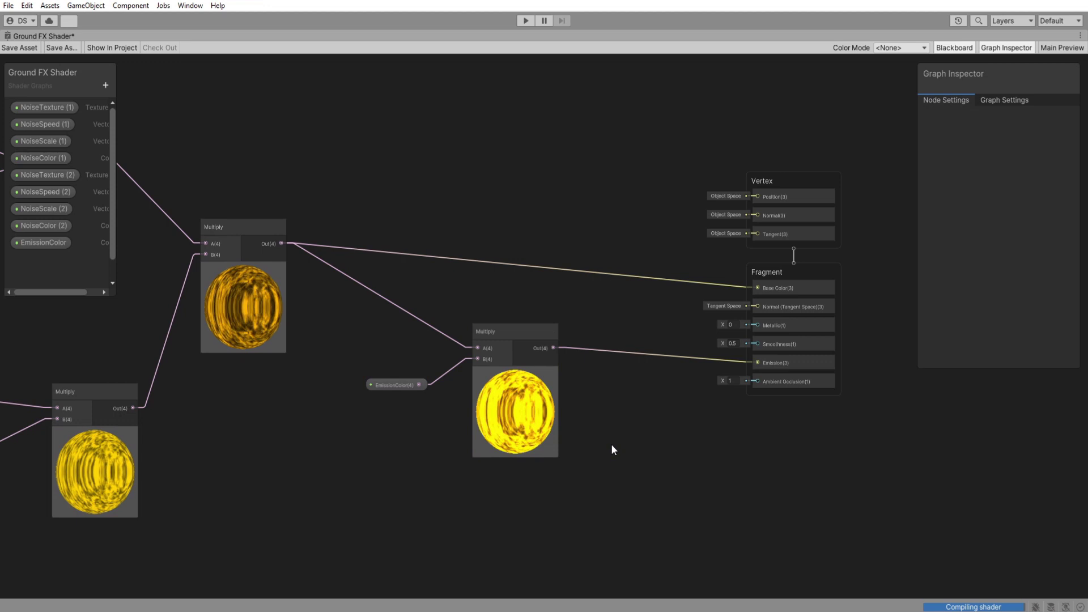
# Move the emission Multiply node slightly lower and save the shader graph.
pyautogui.moveTo(530, 383); pyautogui.dragTo(536, 393)
pyautogui.click(581, 295)
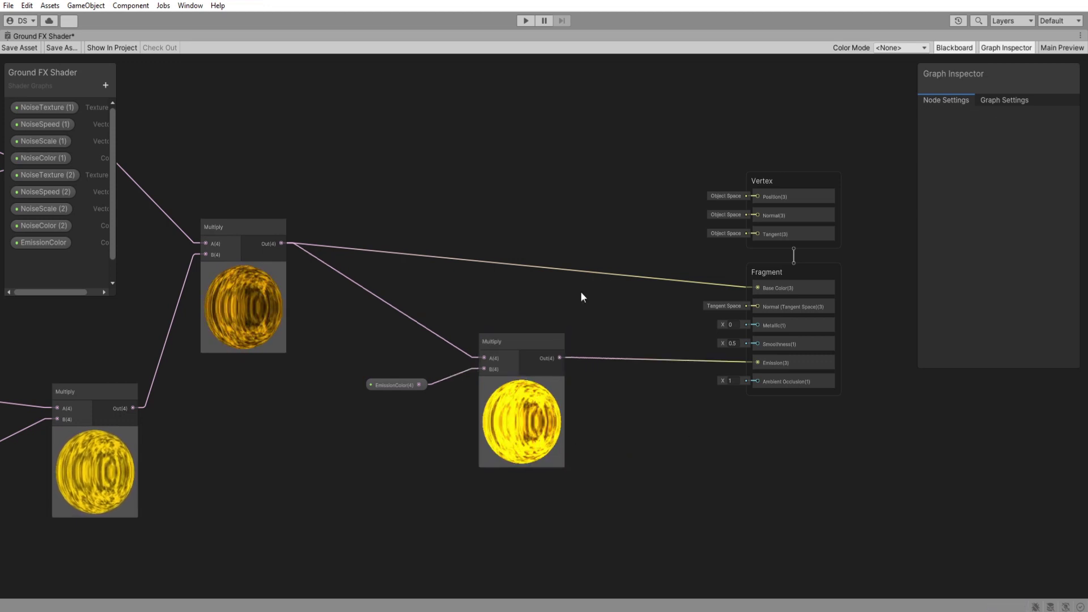
pyautogui.click(28, 47)
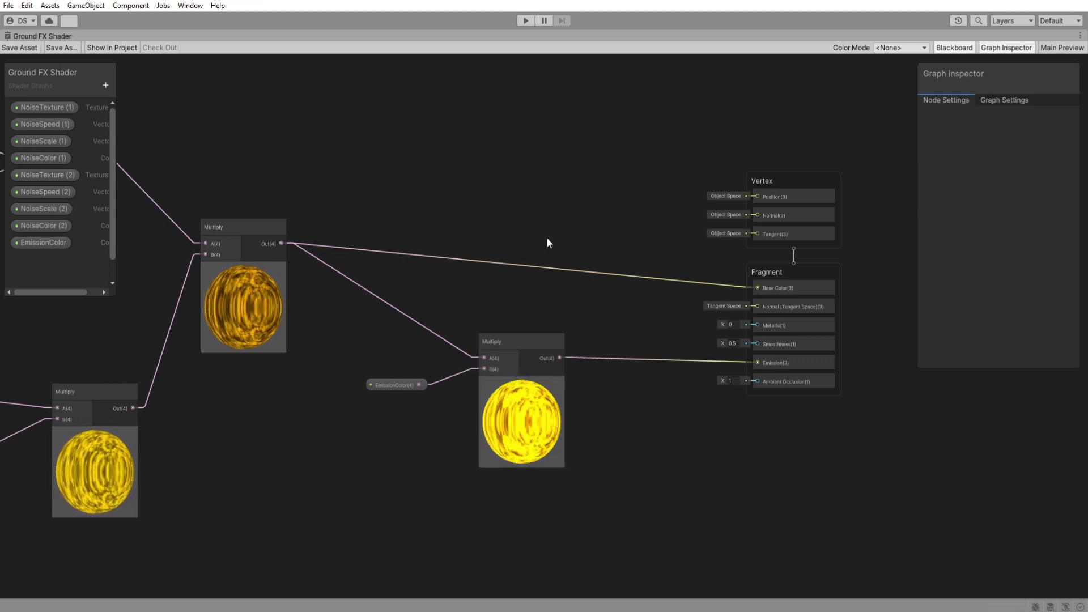
# Enable Alpha Clipping in the graph's Universal target settings.
pyautogui.scroll(5, 1029, 349)
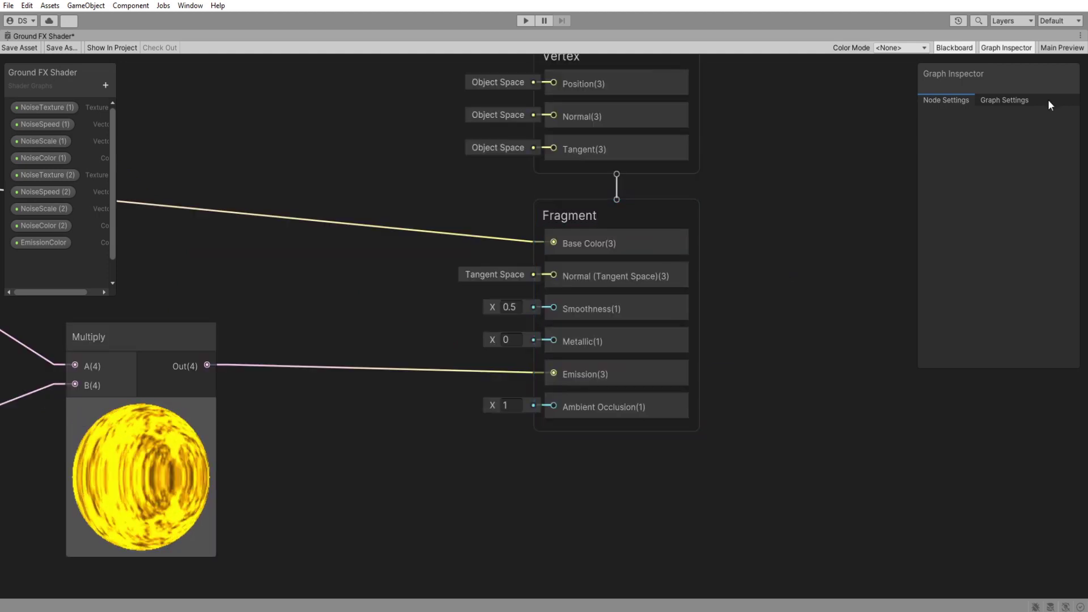
pyautogui.click(1005, 99)
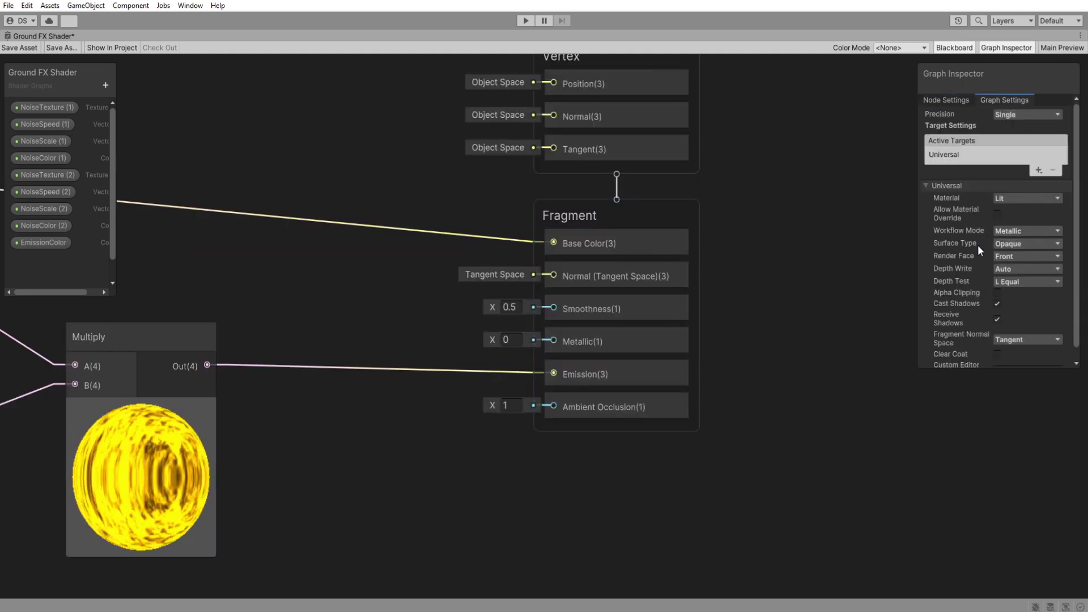
pyautogui.click(997, 293)
pyautogui.moveTo(455, 524); pyautogui.dragTo(578, 452, button='middle')
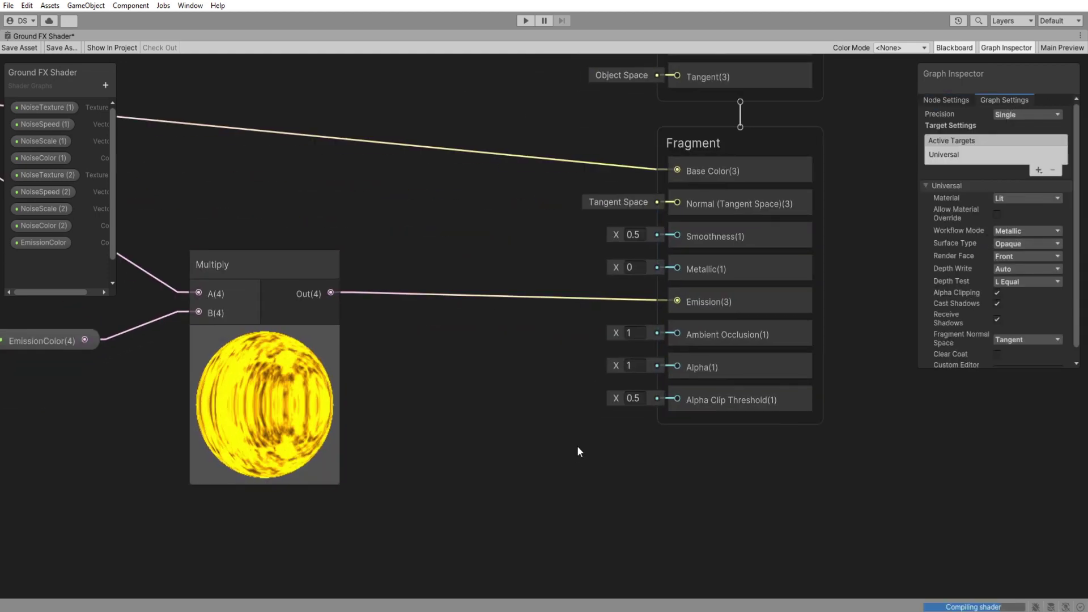
# Add Float properties named Smoothness and Metallic and connect each to its matching Fragment input.
pyautogui.click(105, 85)
pyautogui.click(134, 111)
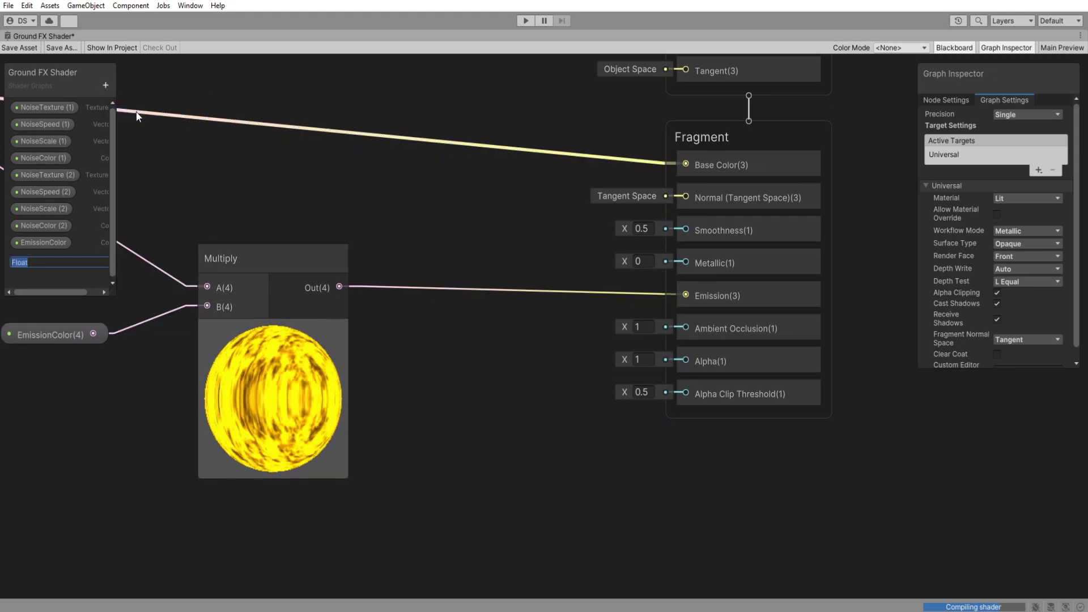
pyautogui.write('Smoothness')
pyautogui.press('Return')
pyautogui.moveTo(40, 259); pyautogui.dragTo(488, 242)
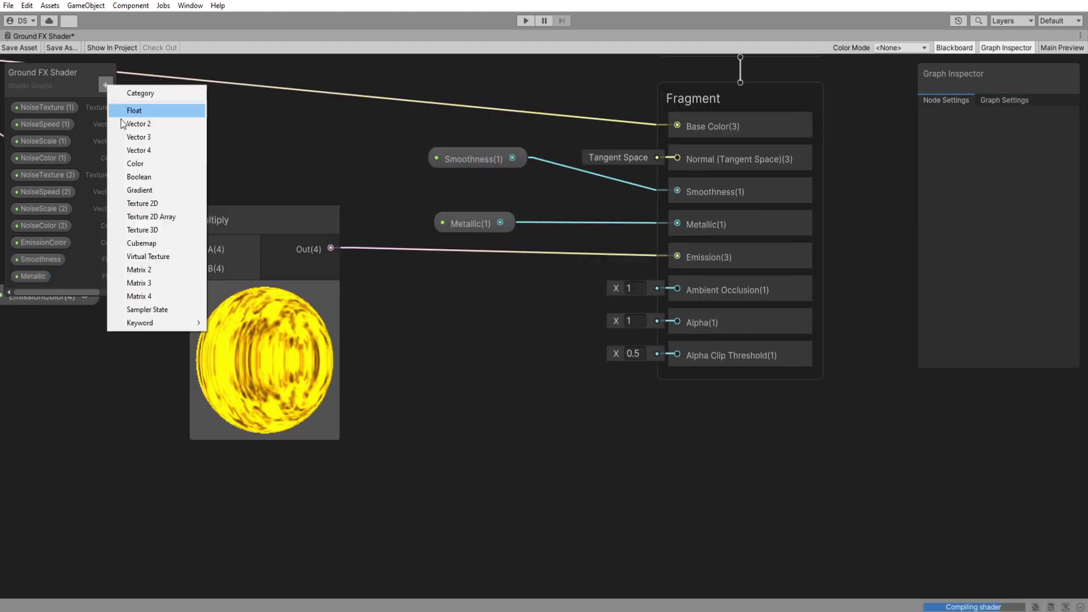
# Add Float properties AmbientOcclusion and AlphaClip, wired to Ambient Occlusion and Alpha Clip Threshold, plus a Power node below the emission Multiply.
pyautogui.click(129, 114)
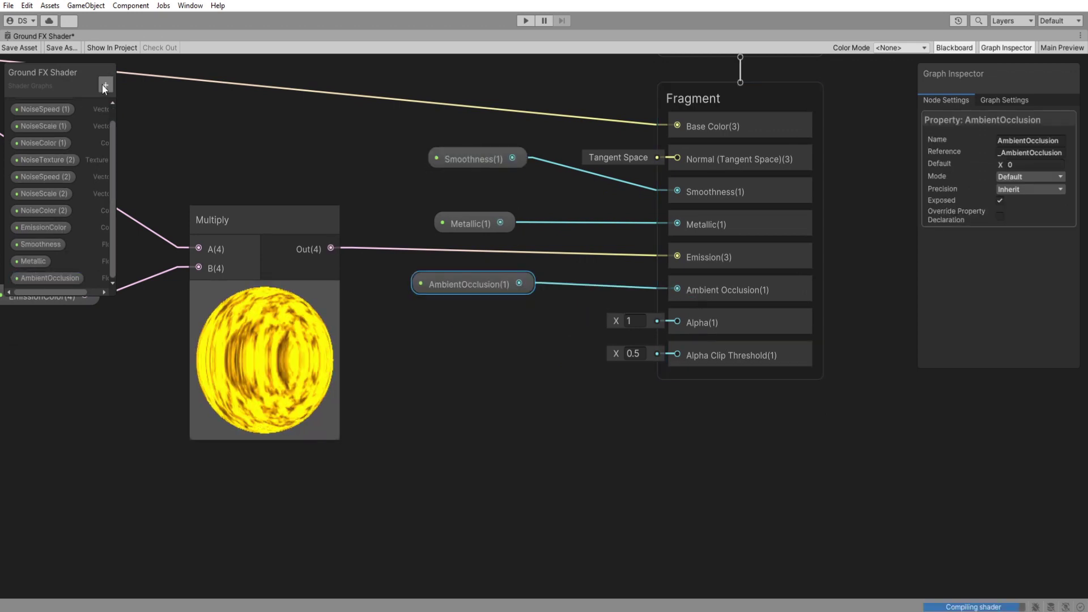
pyautogui.click(105, 85)
pyautogui.click(127, 113)
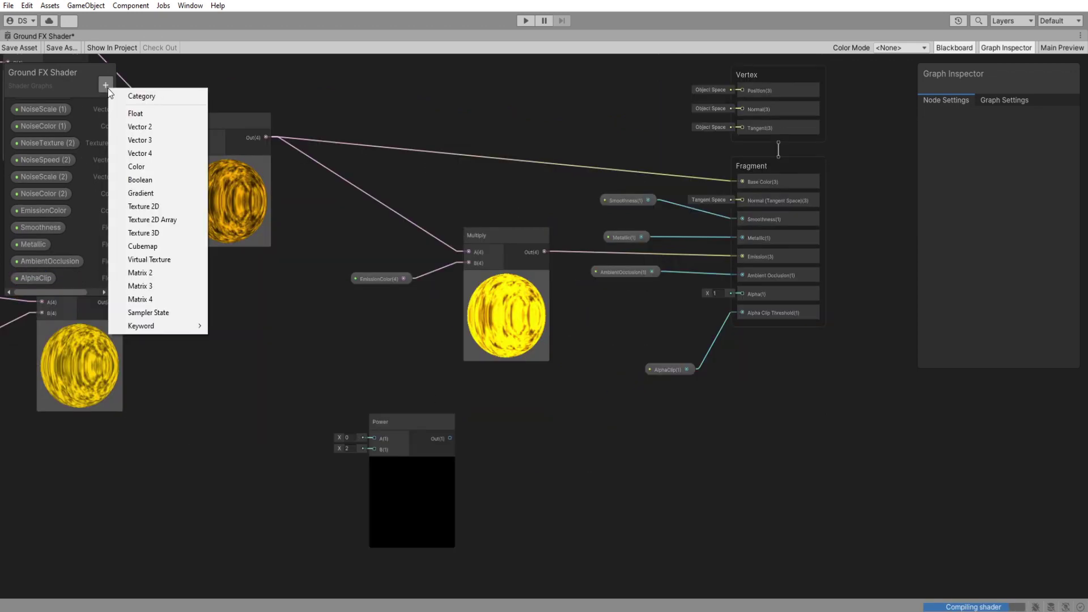
# Add a Float property named Alpha and connect it to the Power node's B input.
pyautogui.press('Escape')
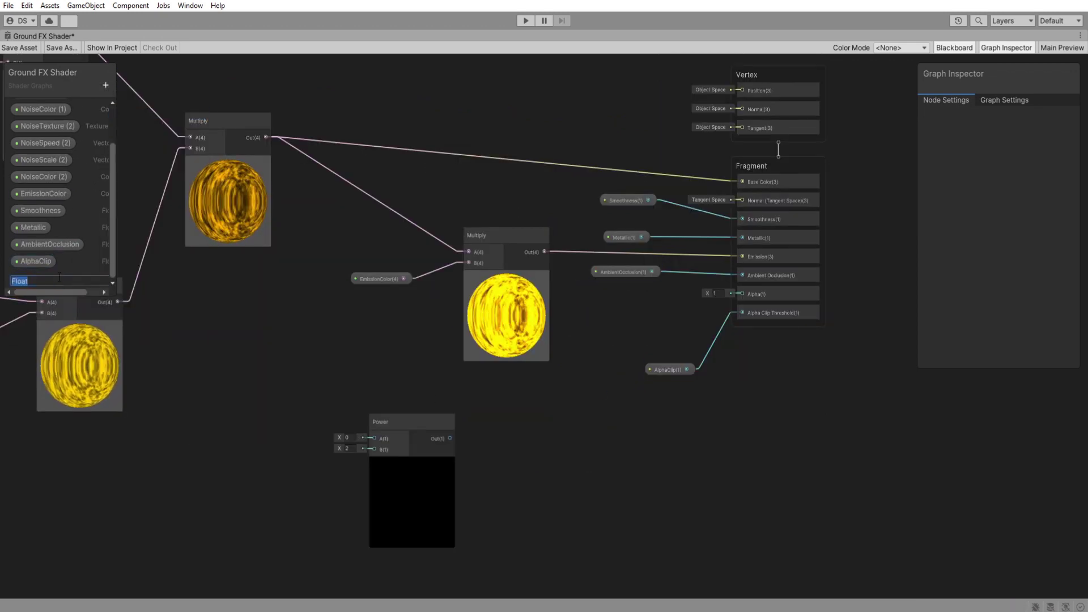
pyautogui.write('Alpha')
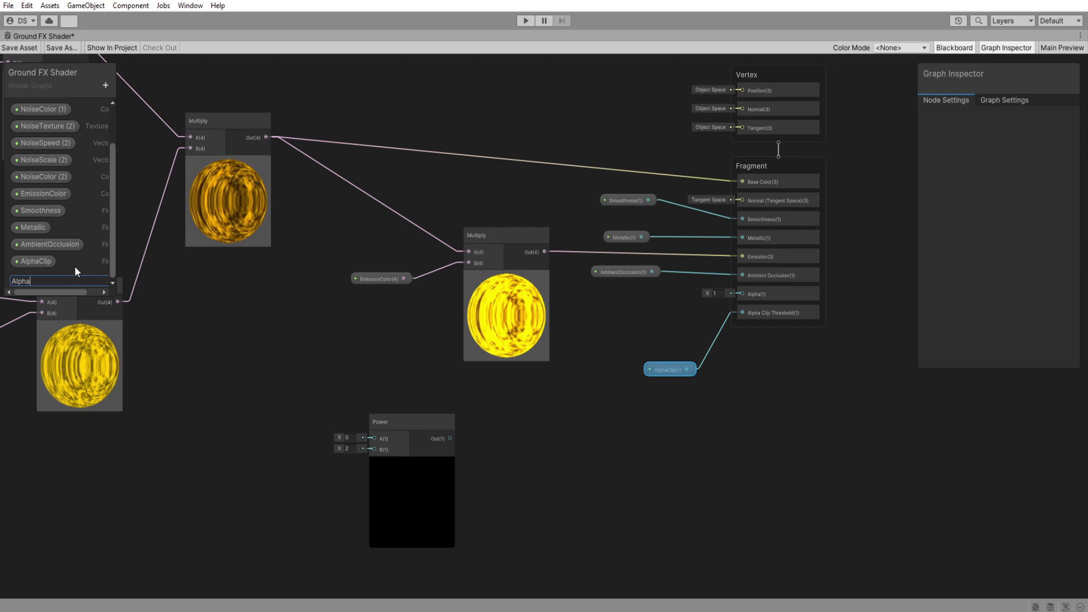
pyautogui.press('Return')
pyautogui.moveTo(22, 278); pyautogui.dragTo(384, 458)
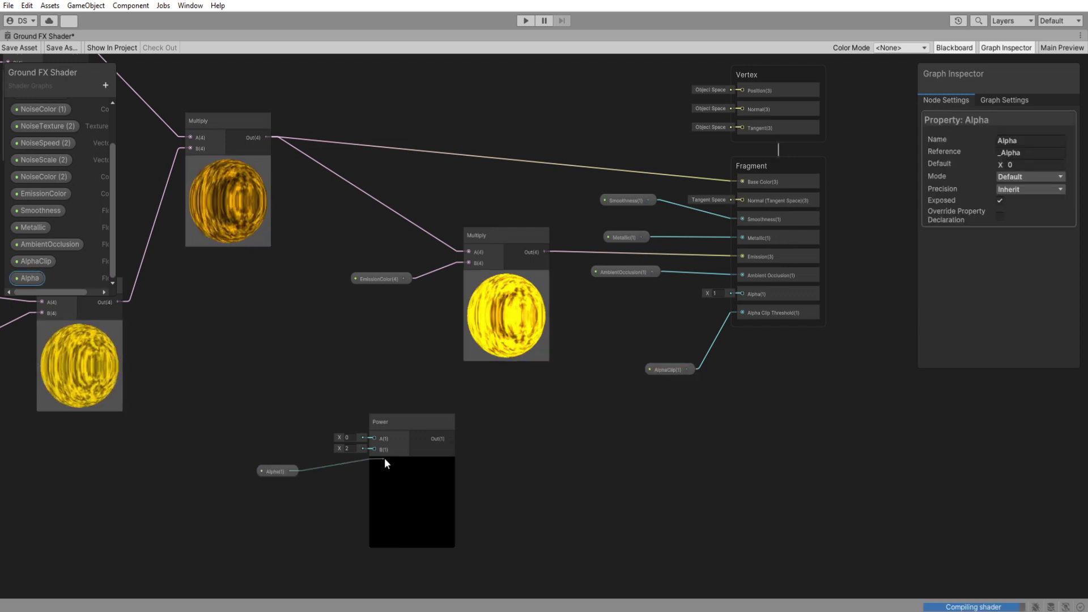
# Connect the combined noise Multiply's output to the Power node's A input and the Power output to the Fragment's Alpha.
pyautogui.moveTo(231, 134); pyautogui.dragTo(343, 192, button='middle')
pyautogui.scroll(-3, 319, 234)
pyautogui.moveTo(387, 294); pyautogui.dragTo(444, 320, button='middle')
pyautogui.moveTo(416, 236); pyautogui.dragTo(487, 436)
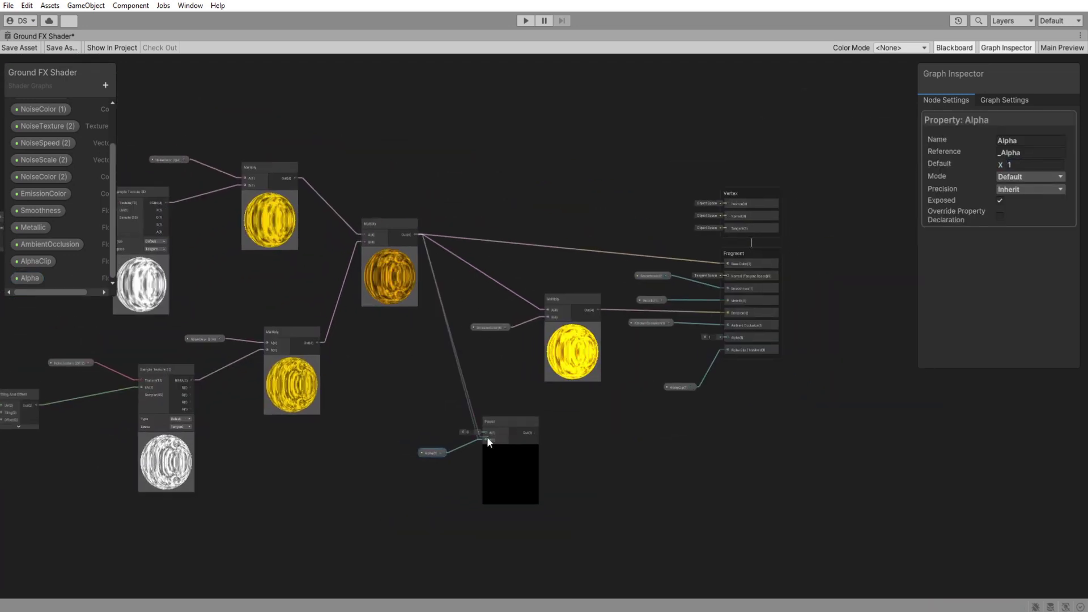
pyautogui.scroll(4, 610, 469)
pyautogui.moveTo(611, 470); pyautogui.dragTo(482, 489, button='middle')
pyautogui.moveTo(349, 422); pyautogui.dragTo(686, 256)
pyautogui.scroll(-2, 644, 475)
pyautogui.moveTo(644, 475); pyautogui.dragTo(620, 485, button='middle')
pyautogui.click(620, 485)
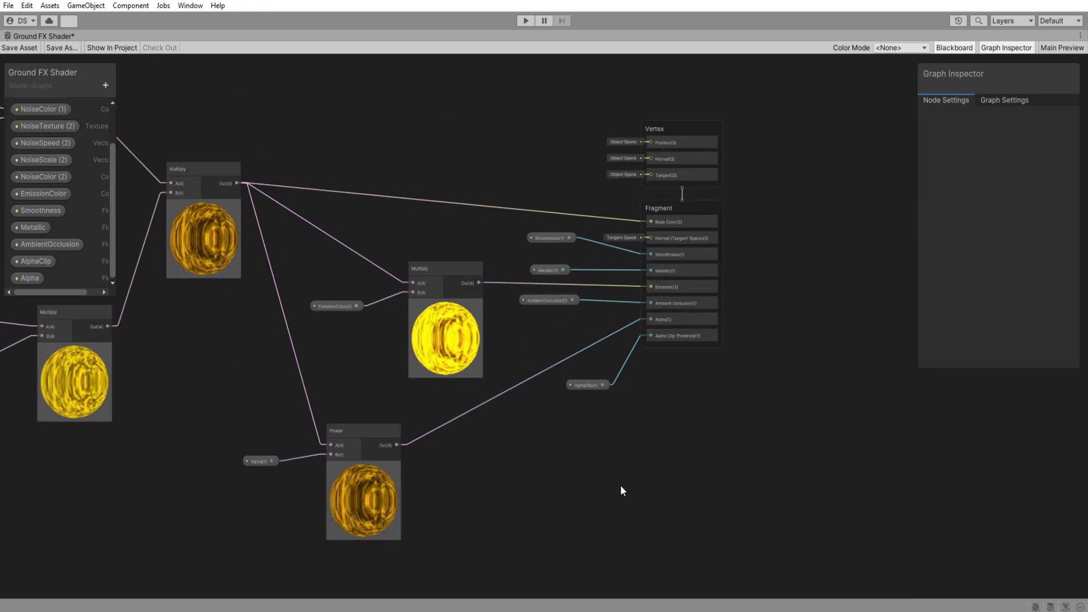
# Return to the Scene view, select the flattened sphere and set its material's EmissionColor HDR intensity to 1.
pyautogui.click(394, 510)
pyautogui.scroll(-2, 521, 494)
pyautogui.doubleClick(214, 37)
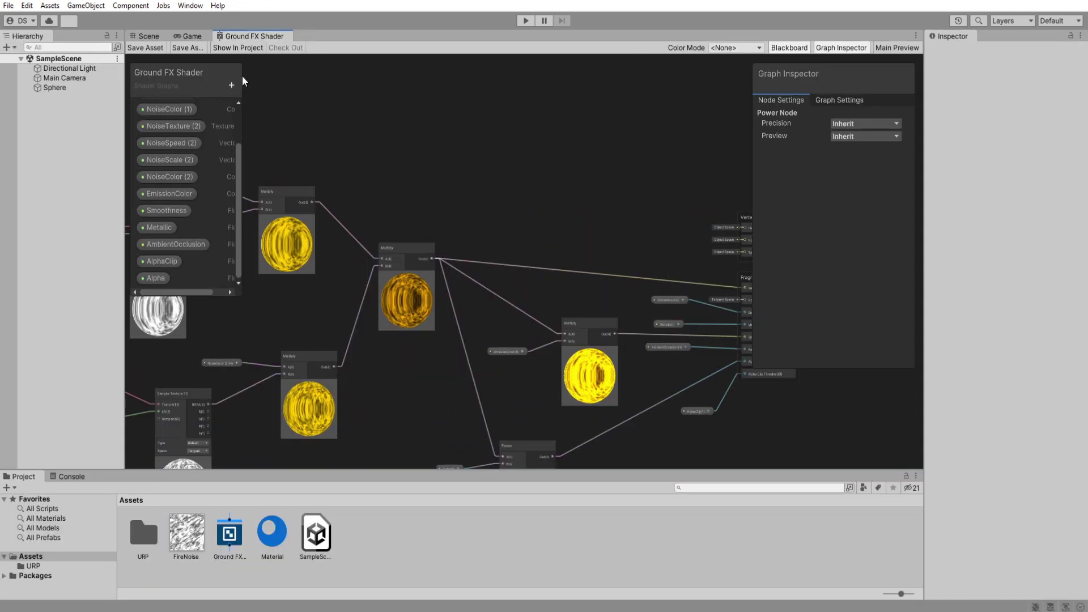
pyautogui.click(148, 48)
pyautogui.click(148, 35)
pyautogui.click(563, 302)
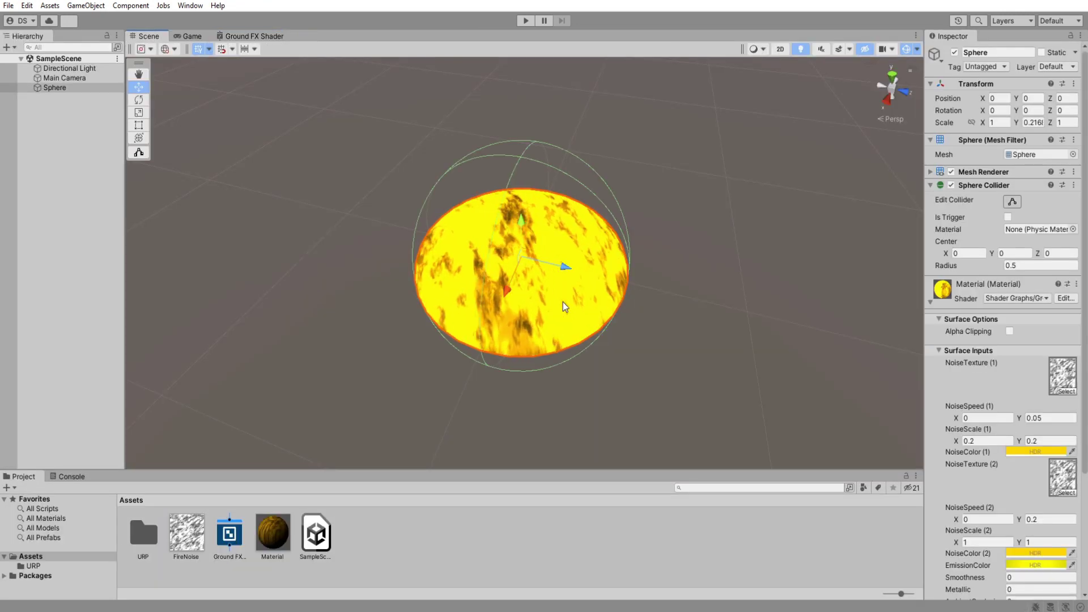
pyautogui.scroll(-3, 1031, 501)
pyautogui.click(1034, 500)
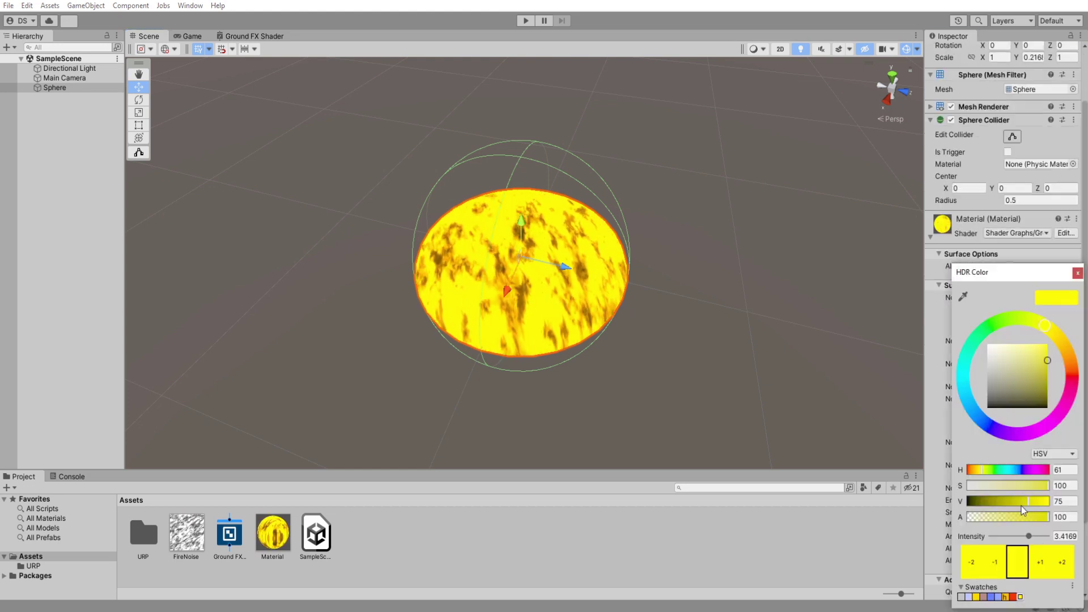
pyautogui.click(1065, 536)
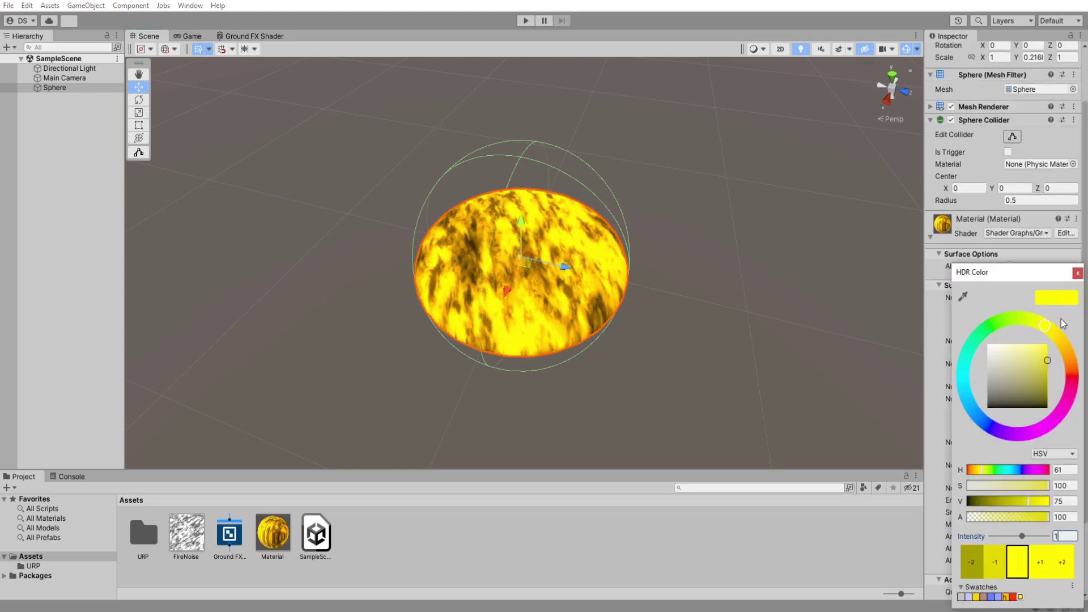
pyautogui.click(1078, 273)
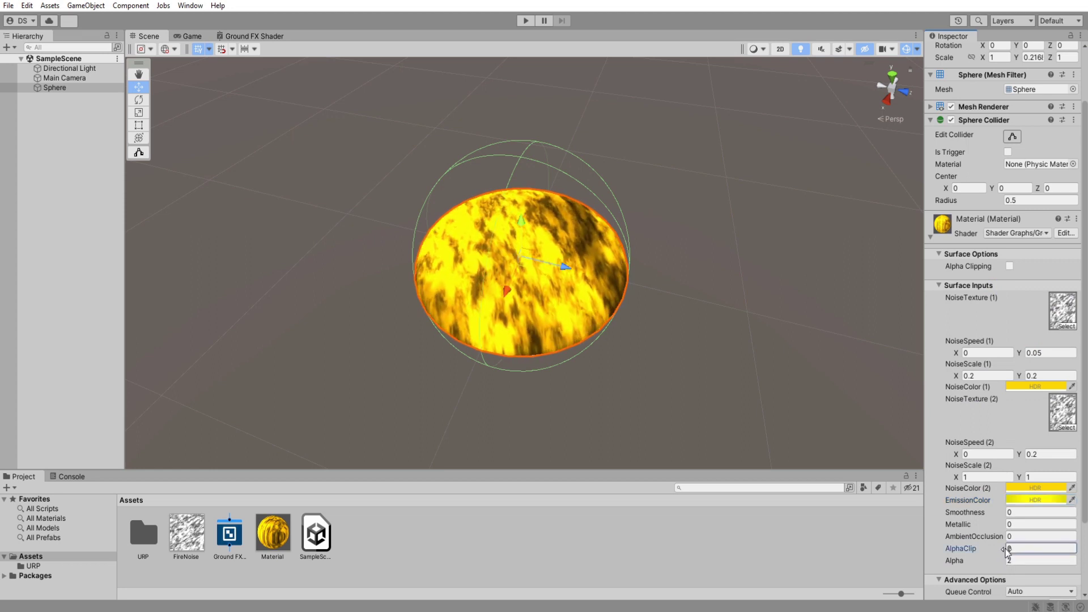
# Set the material's AlphaClip to 0.5 and its Alpha to 1.
pyautogui.click(1037, 548)
pyautogui.write('.5')
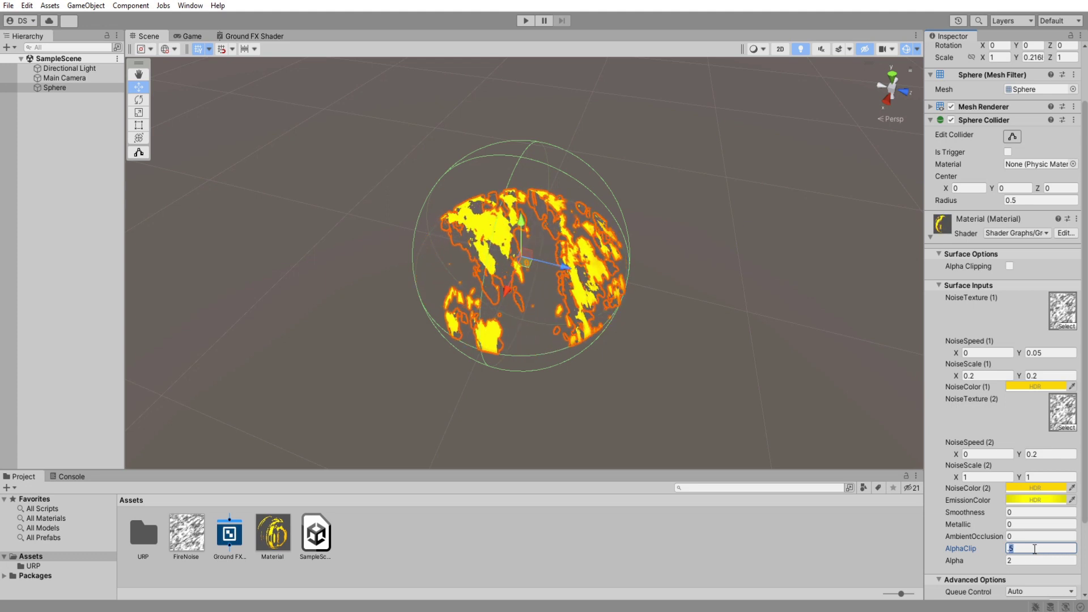
pyautogui.click(1026, 559)
pyautogui.write('1')
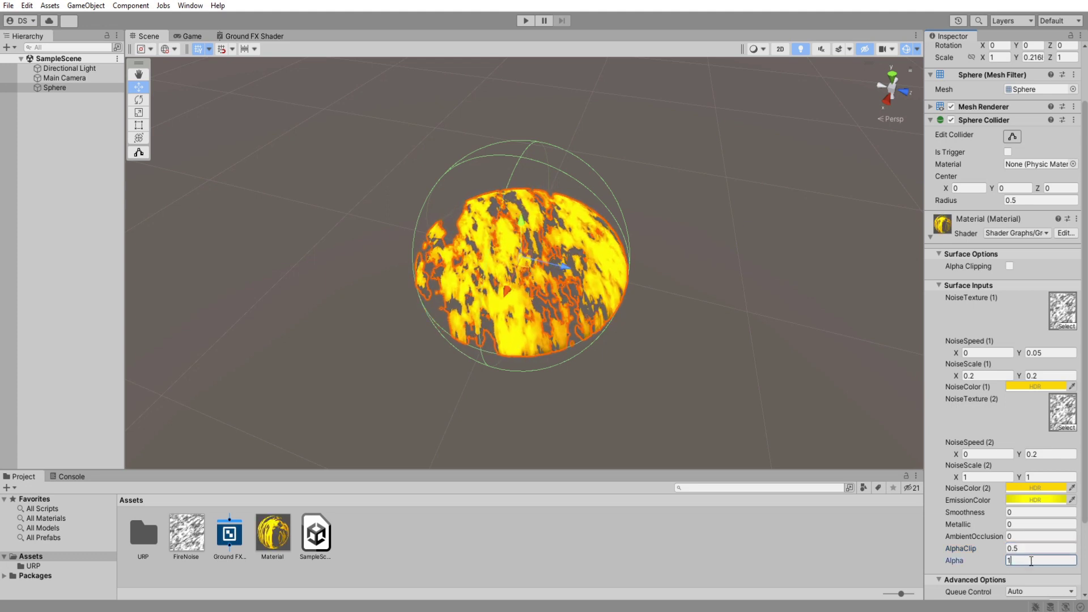
# Try different clipping values on the sphere's material, ending with Alpha at 1 and AlphaClip at 0.
pyautogui.click(1034, 551)
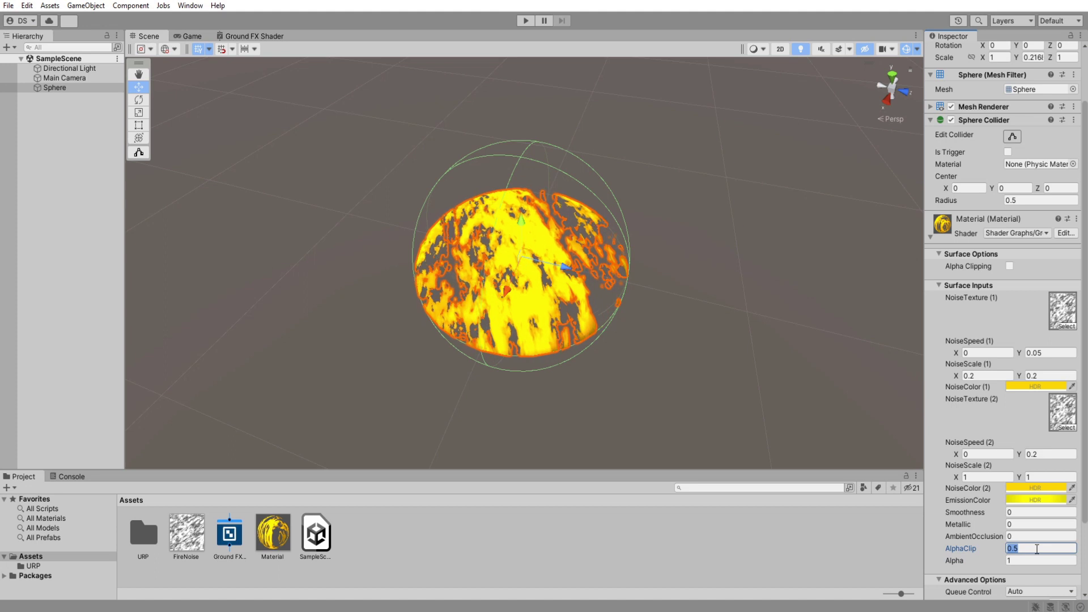
pyautogui.moveTo(1003, 562)
pyautogui.mouseDown()
pyautogui.moveTo(1027, 564)
pyautogui.moveTo(1002, 563)
pyautogui.mouseUp()
pyautogui.click(1039, 561)
pyautogui.write('1')
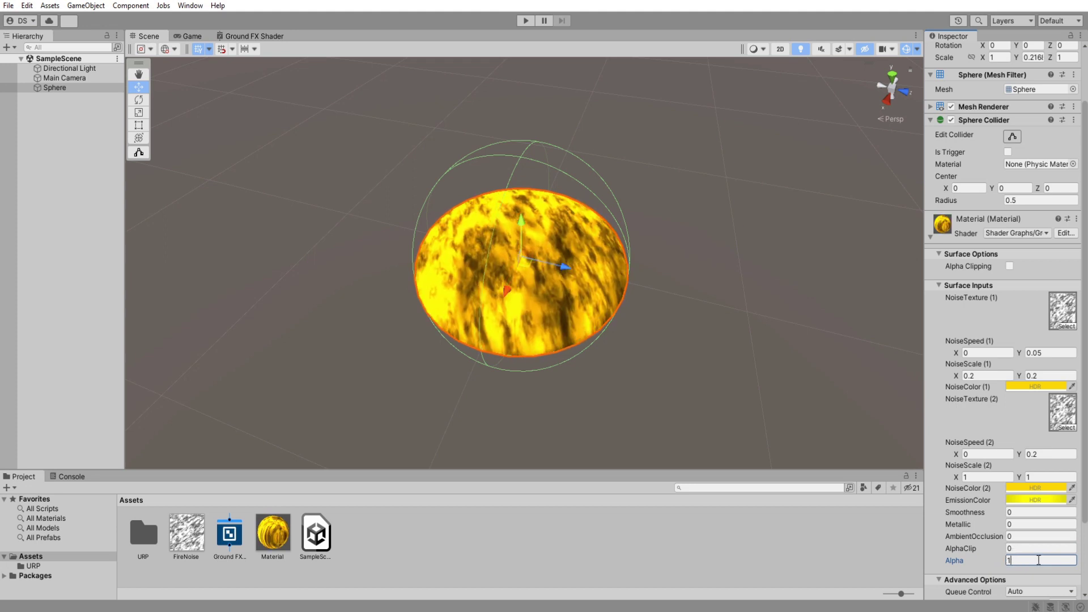
pyautogui.click(1022, 549)
pyautogui.write('0')
pyautogui.click(1025, 560)
pyautogui.click(1030, 548)
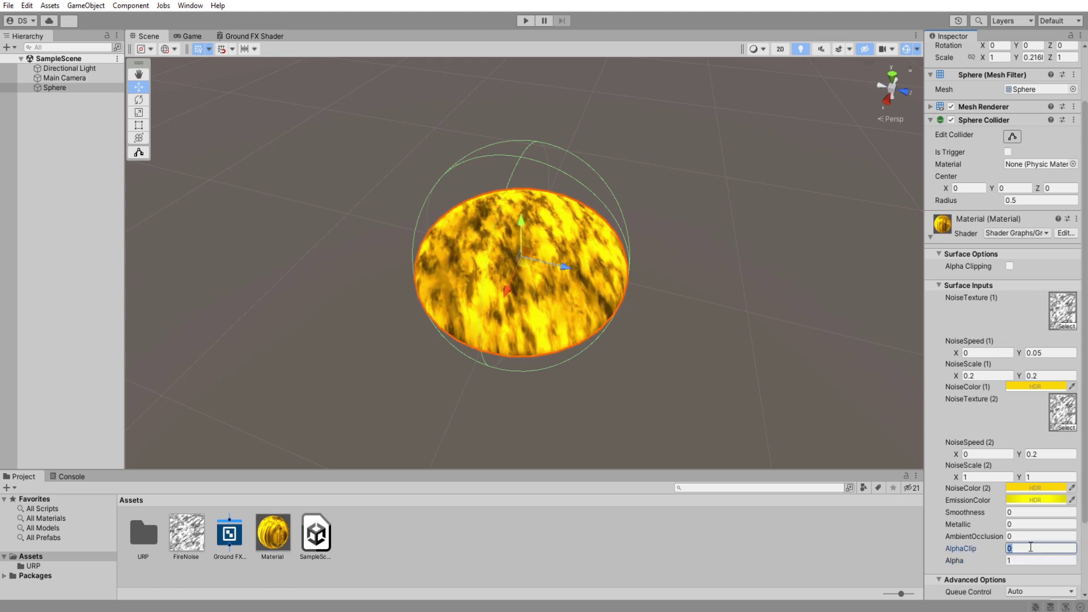
# Maximize the shader graph and group the noise, color, emission and Power nodes to the left of the master stack.
pyautogui.doubleClick(255, 36)
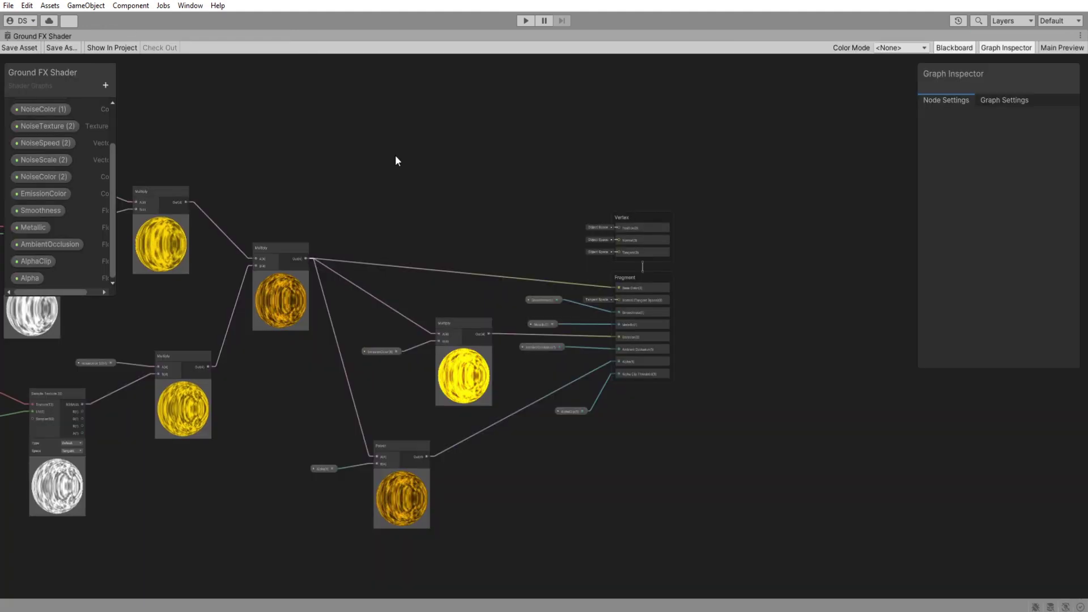
pyautogui.moveTo(413, 395); pyautogui.dragTo(552, 387, button='middle')
pyautogui.scroll(-2, 552, 388)
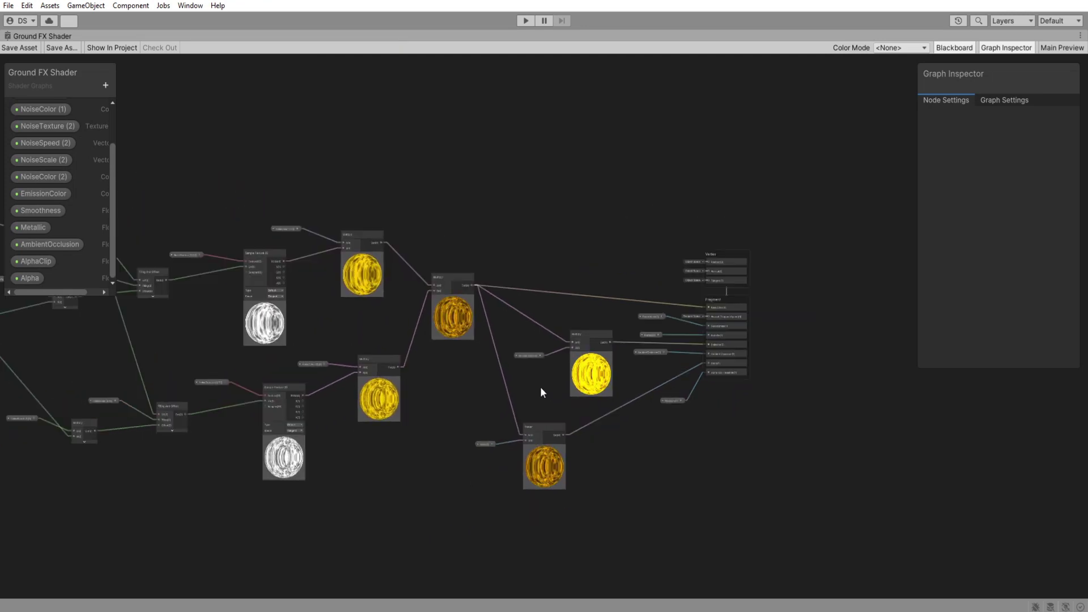
pyautogui.scroll(-3, 679, 377)
pyautogui.moveTo(677, 196); pyautogui.dragTo(313, 518)
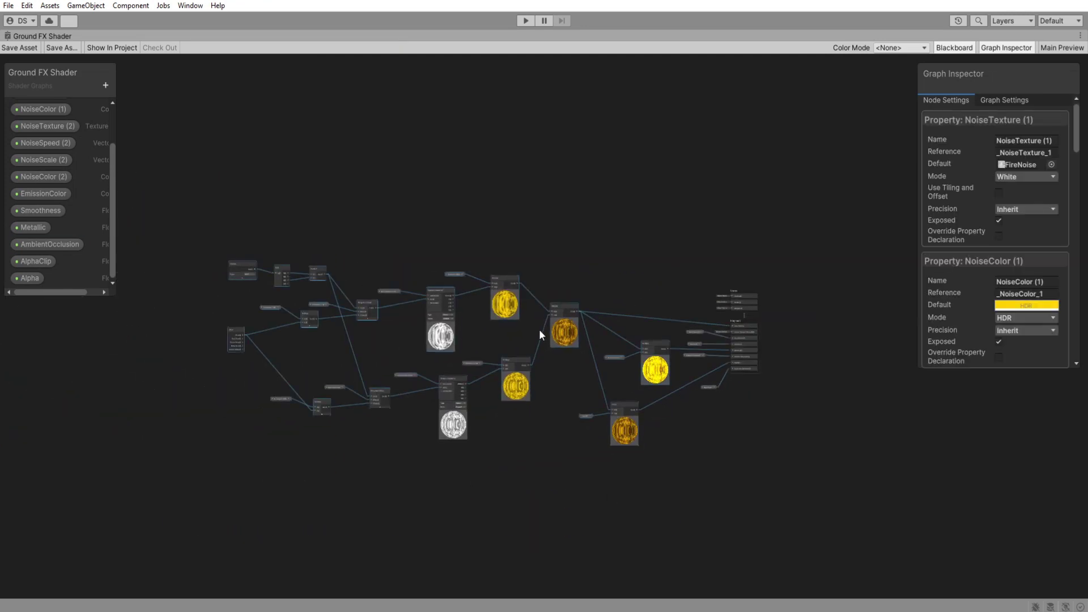
pyautogui.rightClick(484, 284)
pyautogui.click(539, 454)
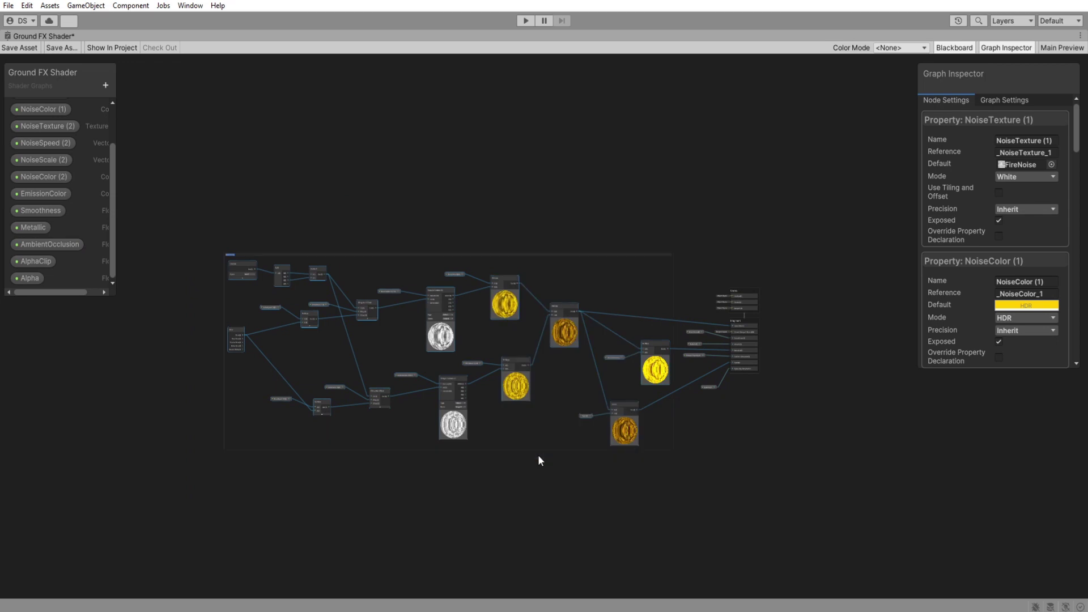
# Rename the new node group as Color.
pyautogui.scroll(2, 573, 450)
pyautogui.scroll(3, 704, 279)
pyautogui.moveTo(704, 279); pyautogui.dragTo(586, 297, button='middle')
pyautogui.doubleClick(578, 290)
pyautogui.write('Color')
pyautogui.press('Return')
# Move the Color group lower and to the left, and separate the Vertex block well above the Fragment block.
pyautogui.click(437, 308)
pyautogui.scroll(-4, 573, 293)
pyautogui.moveTo(498, 295); pyautogui.dragTo(305, 445)
pyautogui.click(706, 332)
pyautogui.moveTo(706, 333); pyautogui.dragTo(485, 396, button='middle')
pyautogui.moveTo(656, 400); pyautogui.dragTo(644, 389)
pyautogui.scroll(4, 598, 361)
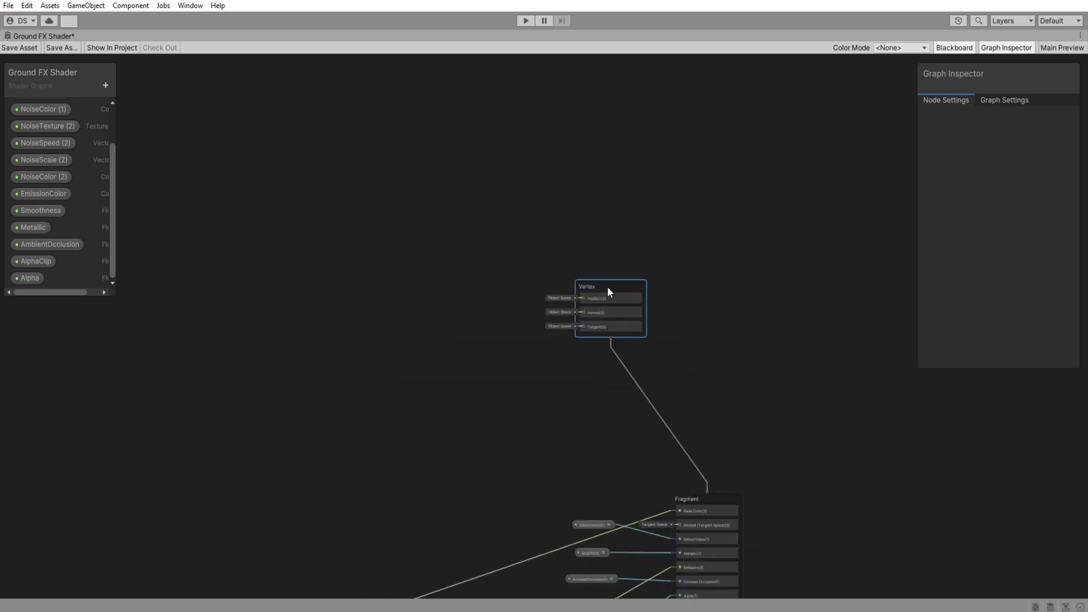
# Enlarge the Blackboard so that all the shader properties and their types fit.
pyautogui.scroll(-2, 607, 286)
pyautogui.moveTo(430, 289); pyautogui.dragTo(636, 341, button='middle')
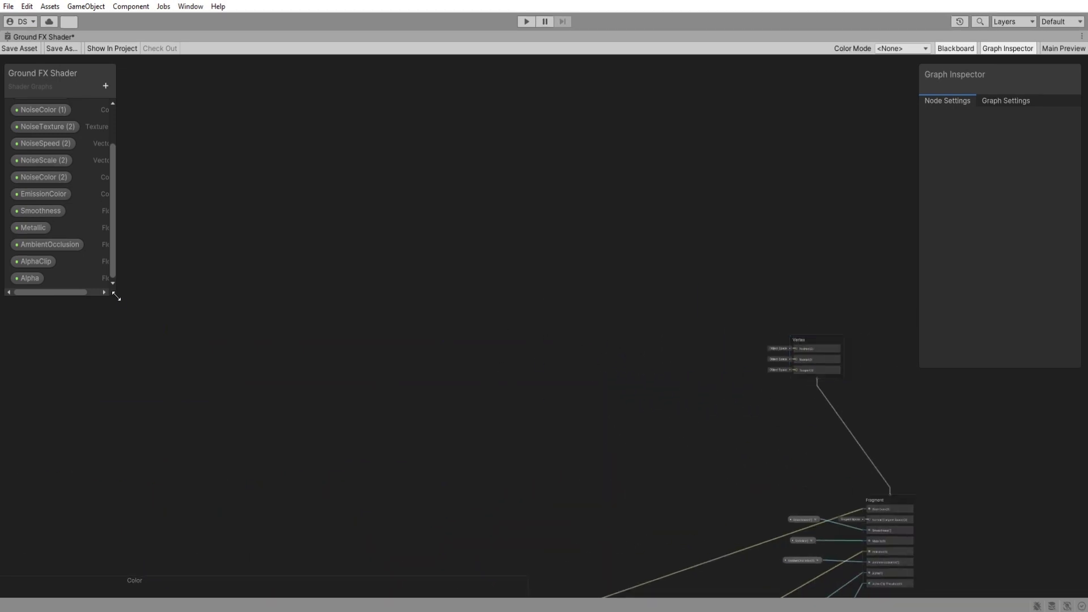
pyautogui.moveTo(117, 296); pyautogui.dragTo(140, 509)
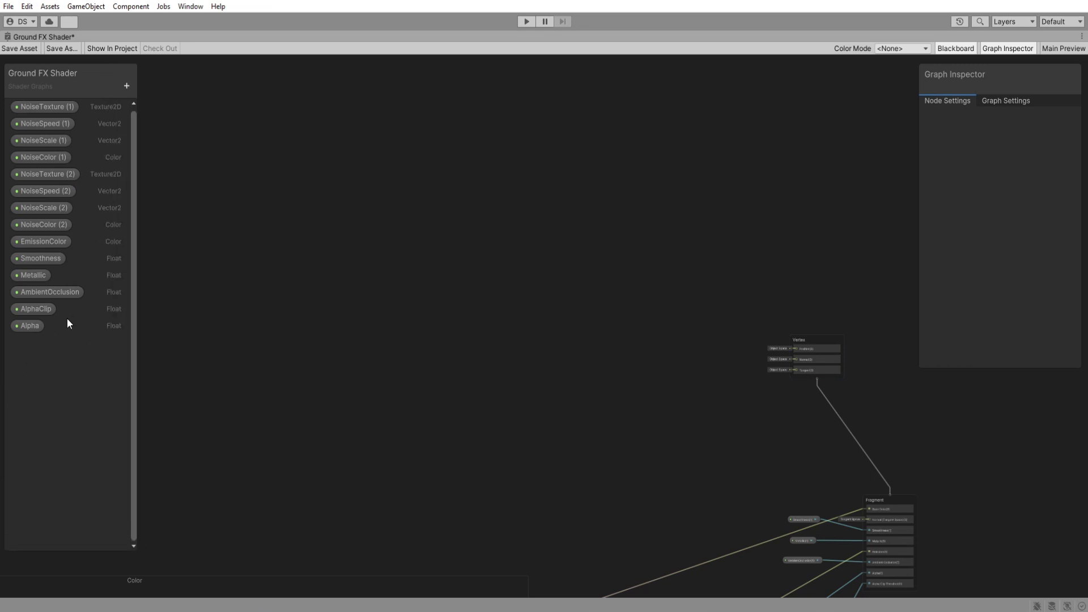
# Add a Float property named VertexStrength and duplicate it as VertexVerticalStrength.
pyautogui.click(128, 89)
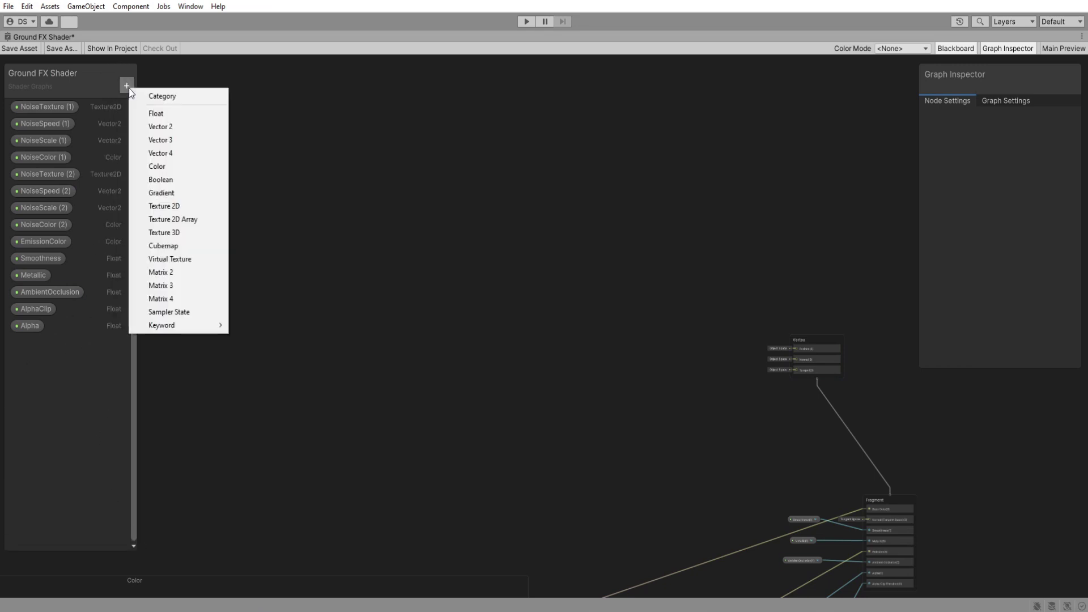
pyautogui.click(154, 114)
pyautogui.write('Vertex')
pyautogui.click(59, 344)
pyautogui.hotkey('ctrl', 'd')
pyautogui.doubleClick(79, 361)
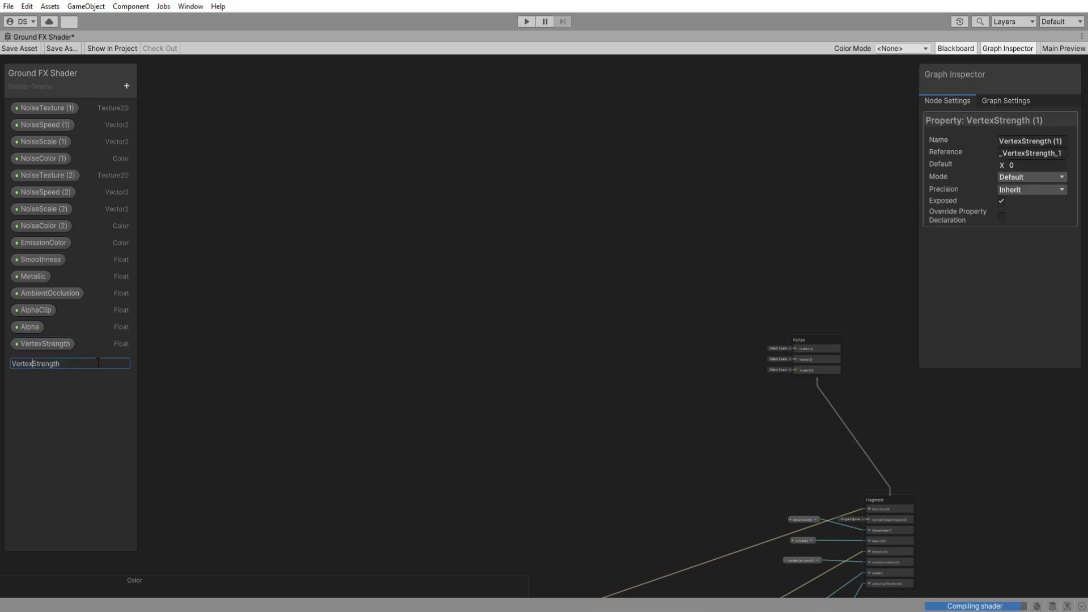
# Add a Float property named VertexScale and a Vector 2 property named VertexSpeed.
pyautogui.click(126, 86)
pyautogui.click(144, 104)
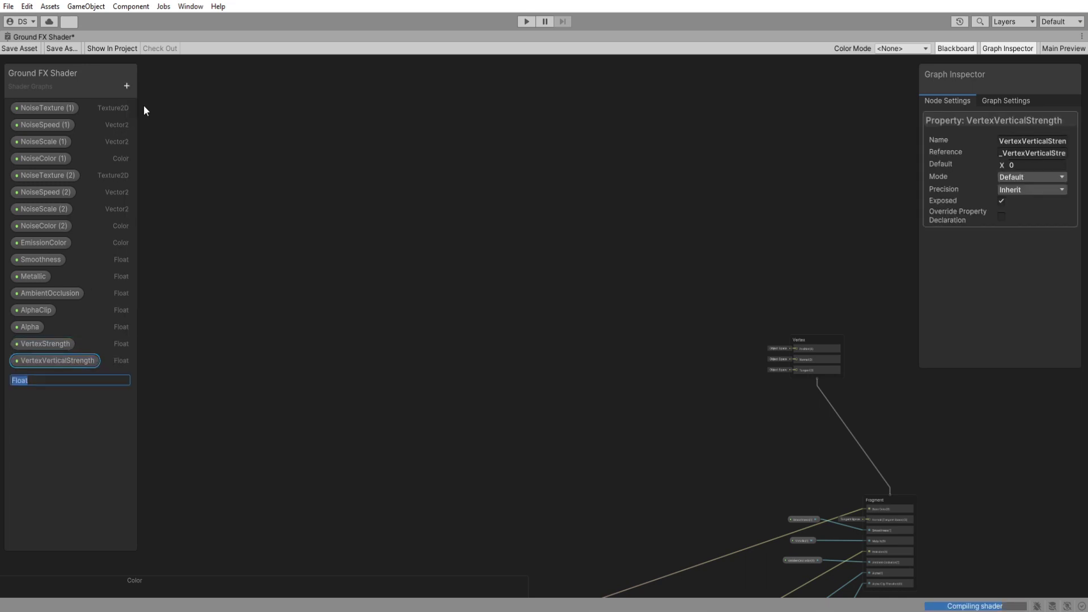
pyautogui.write('VertexScale')
pyautogui.press('Return')
pyautogui.click(128, 87)
pyautogui.click(164, 127)
pyautogui.write('VertexSpeed')
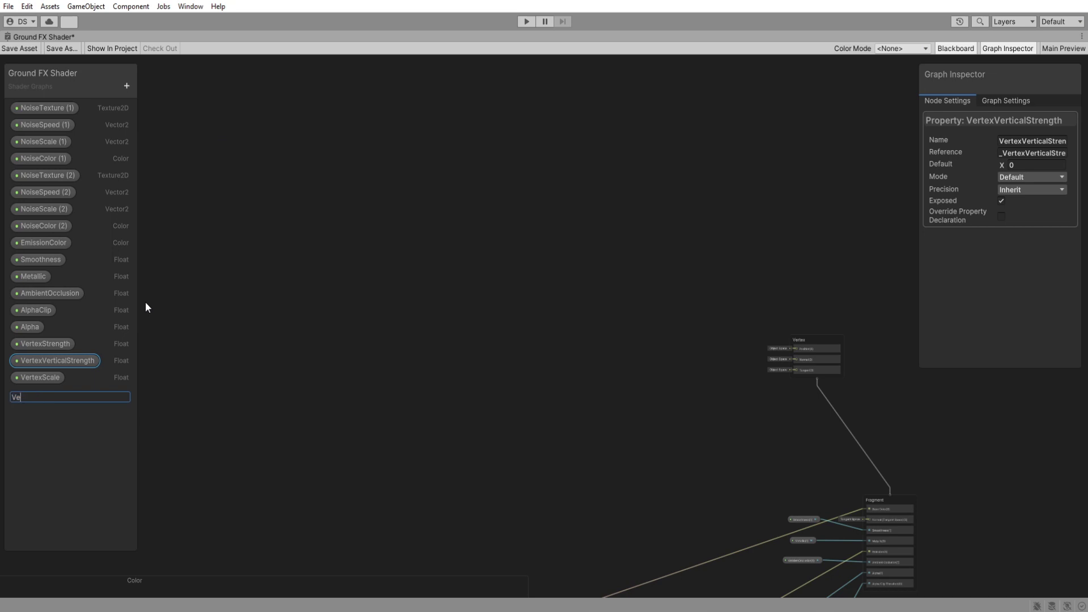
pyautogui.press('Return')
# Add a Position node in the empty area left of the Vertex block and move it up and to the right.
pyautogui.click(318, 420)
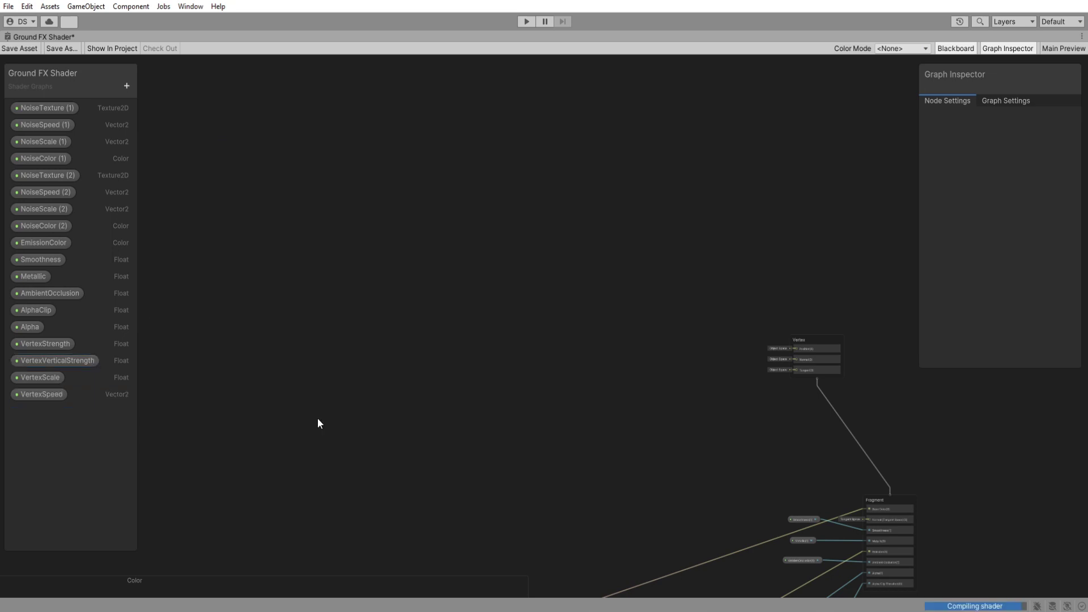
pyautogui.press('space')
pyautogui.write('posit')
pyautogui.press('Return')
pyautogui.scroll(5, 272, 334)
pyautogui.click(355, 358)
pyautogui.click(383, 371)
pyautogui.moveTo(318, 337); pyautogui.dragTo(417, 282)
pyautogui.click(363, 365)
pyautogui.click(257, 303)
# Add a Time node in the empty area below the Position node.
pyautogui.click(275, 397)
pyautogui.press('space')
pyautogui.write('time')
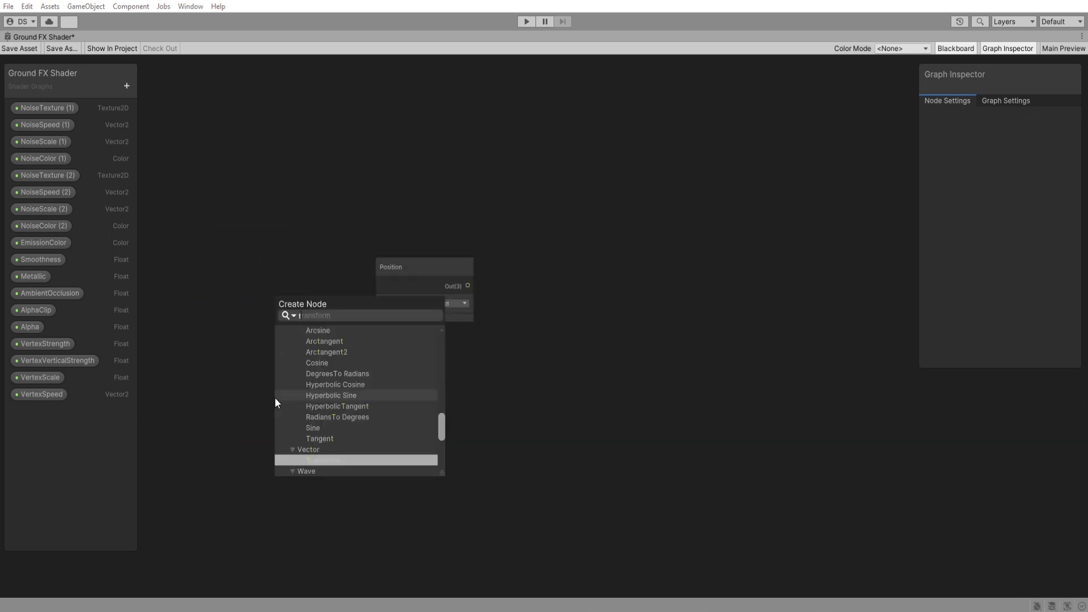
pyautogui.press('Return')
# Multiply the Time output by the VertexSpeed property using a Multiply node with its preview collapsed.
pyautogui.click(314, 427)
pyautogui.write('mult')
pyautogui.press('Return')
pyautogui.moveTo(453, 471); pyautogui.dragTo(466, 388)
pyautogui.click(486, 437)
pyautogui.moveTo(463, 404); pyautogui.dragTo(480, 424)
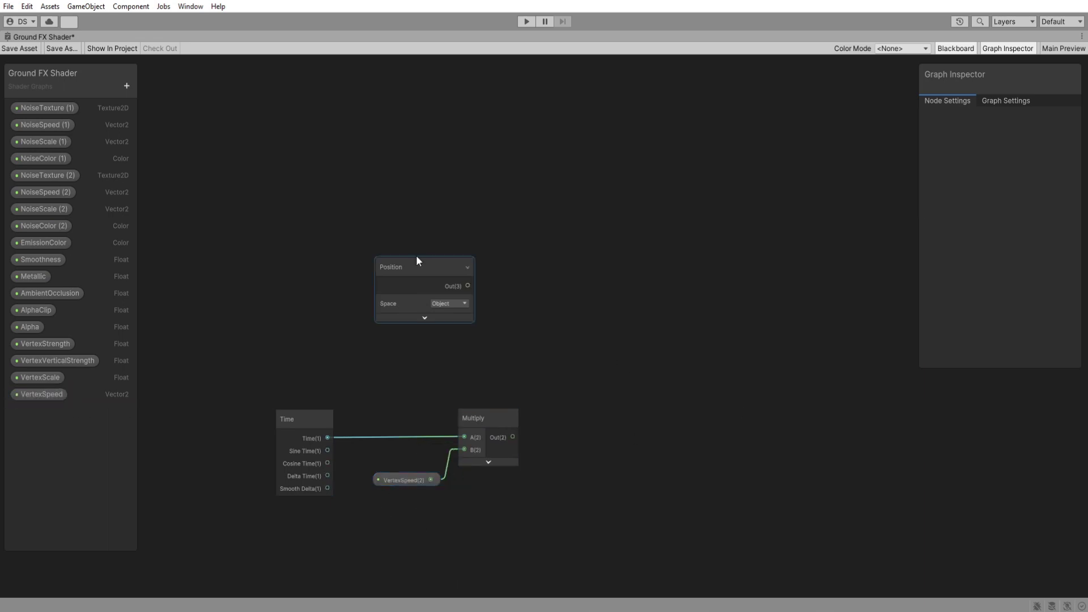
# Add an Add node without preview that sums the Position output and the Time-VertexSpeed Multiply output.
pyautogui.moveTo(417, 262); pyautogui.dragTo(467, 268)
pyautogui.click(617, 372)
pyautogui.moveTo(616, 373); pyautogui.dragTo(604, 373, button='middle')
pyautogui.press('space')
pyautogui.write('add')
pyautogui.press('Return')
pyautogui.click(657, 360)
pyautogui.moveTo(636, 397); pyautogui.dragTo(644, 360)
pyautogui.moveTo(500, 437); pyautogui.dragTo(615, 389)
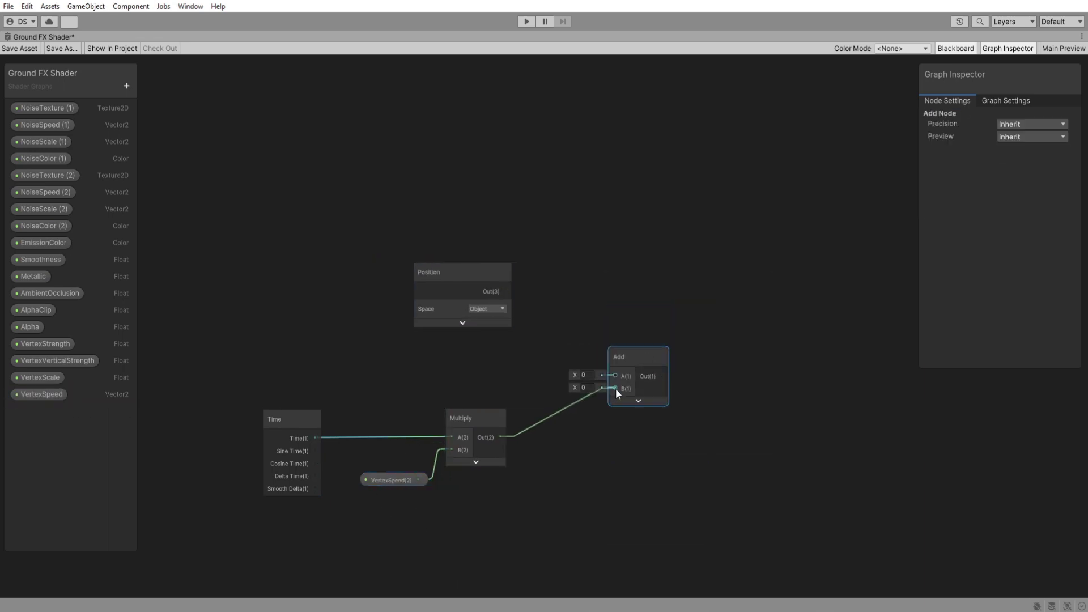
pyautogui.moveTo(636, 388); pyautogui.dragTo(582, 420, button='middle')
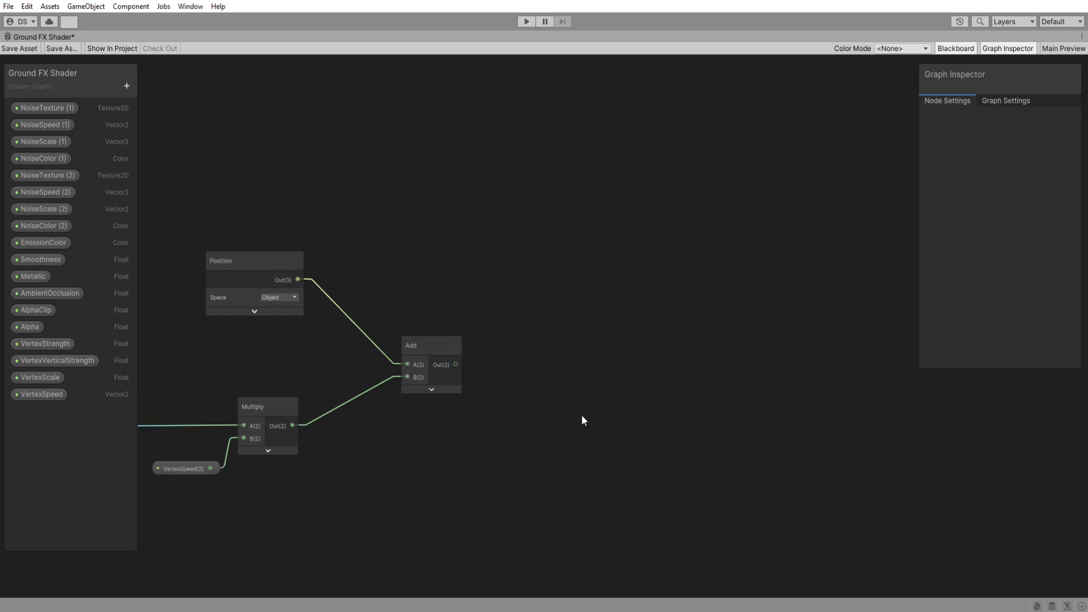
# Add a Gradient Noise node beyond the Add node and feed the Add output into its UV input.
pyautogui.press('space')
pyautogui.write('gradie')
pyautogui.doubleClick(638, 425)
pyautogui.moveTo(635, 442); pyautogui.dragTo(634, 307)
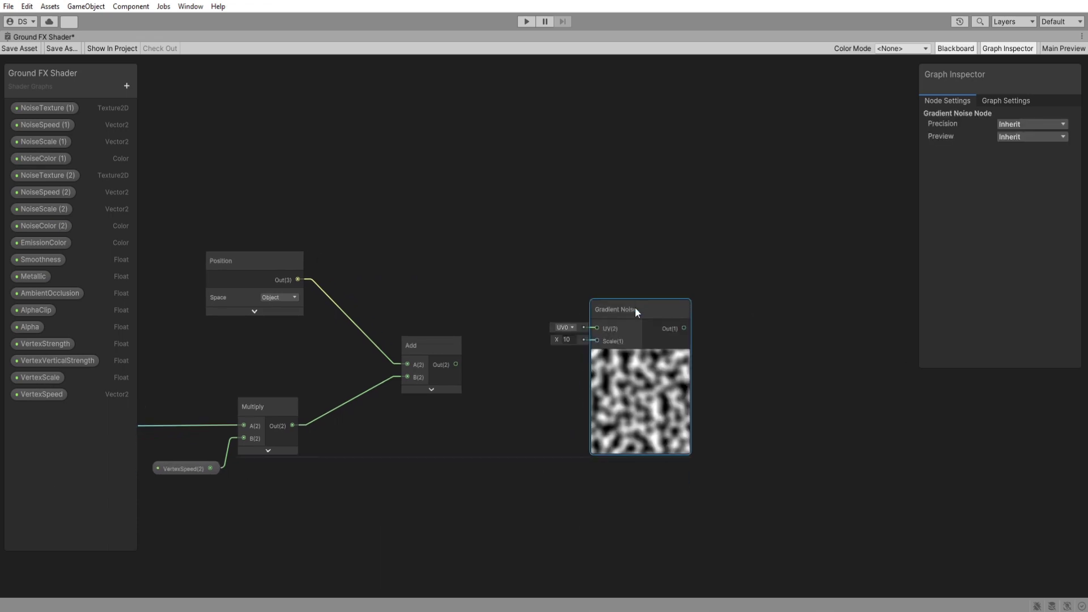
pyautogui.moveTo(509, 352); pyautogui.dragTo(597, 329)
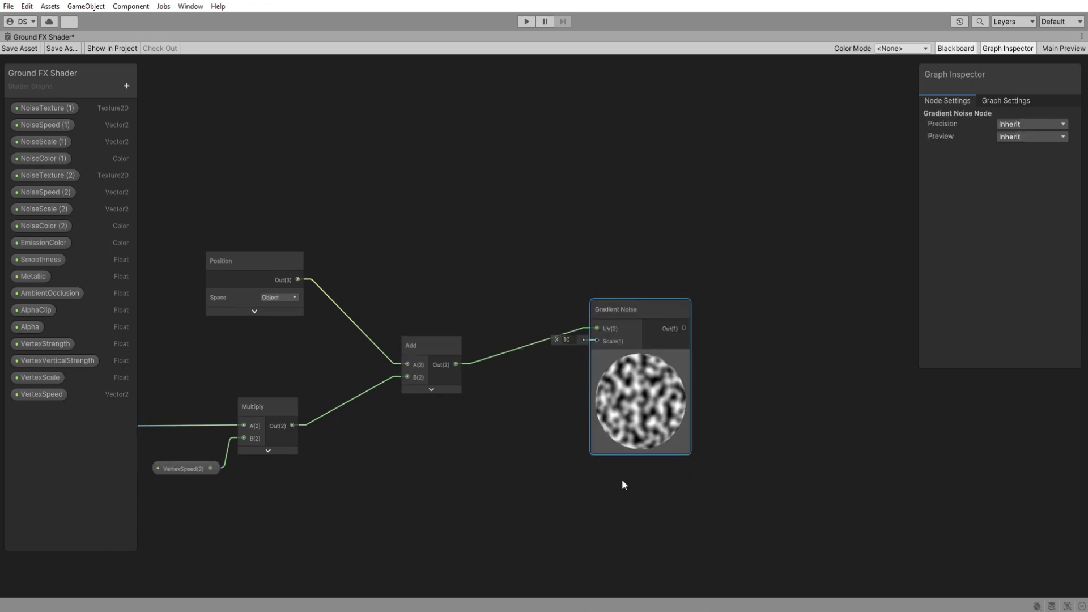
# Connect the VertexScale property to the Gradient Noise Scale input and set the property's default to 10.
pyautogui.moveTo(40, 378); pyautogui.dragTo(491, 461)
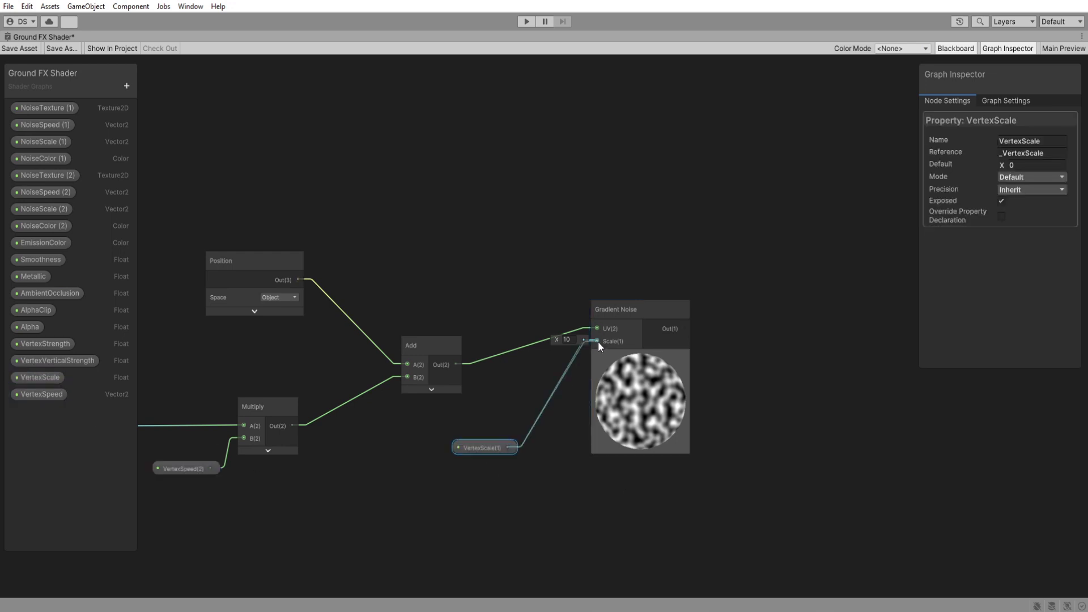
pyautogui.click(1032, 166)
pyautogui.write('1')
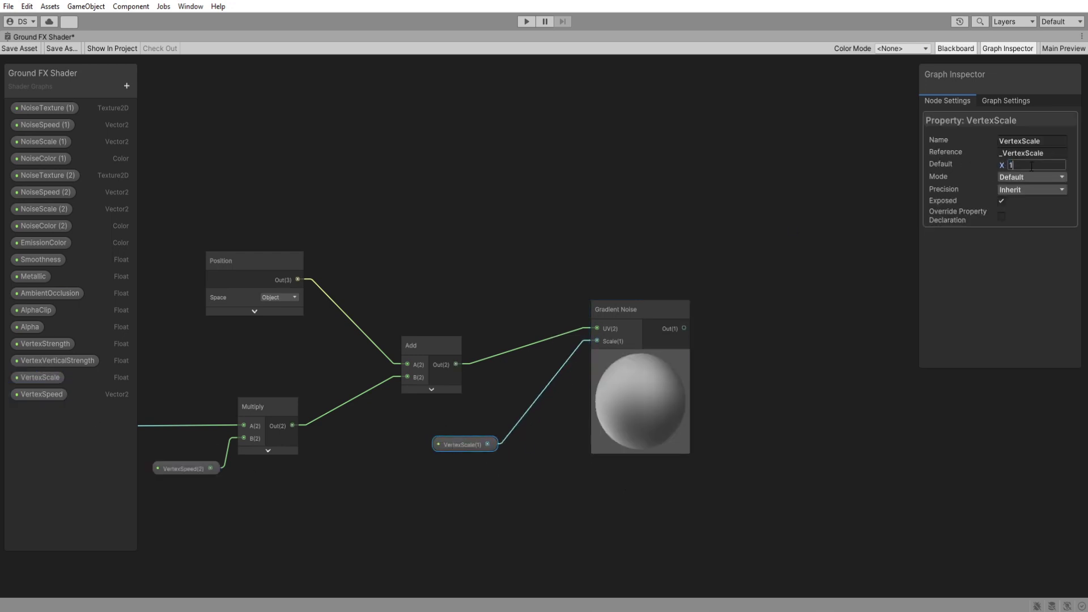
pyautogui.write('0')
pyautogui.click(660, 411)
pyautogui.click(747, 434)
# Multiply the Gradient Noise output by the VertexStrength property and set that property's default to 1.
pyautogui.moveTo(758, 430); pyautogui.dragTo(624, 421, button='middle')
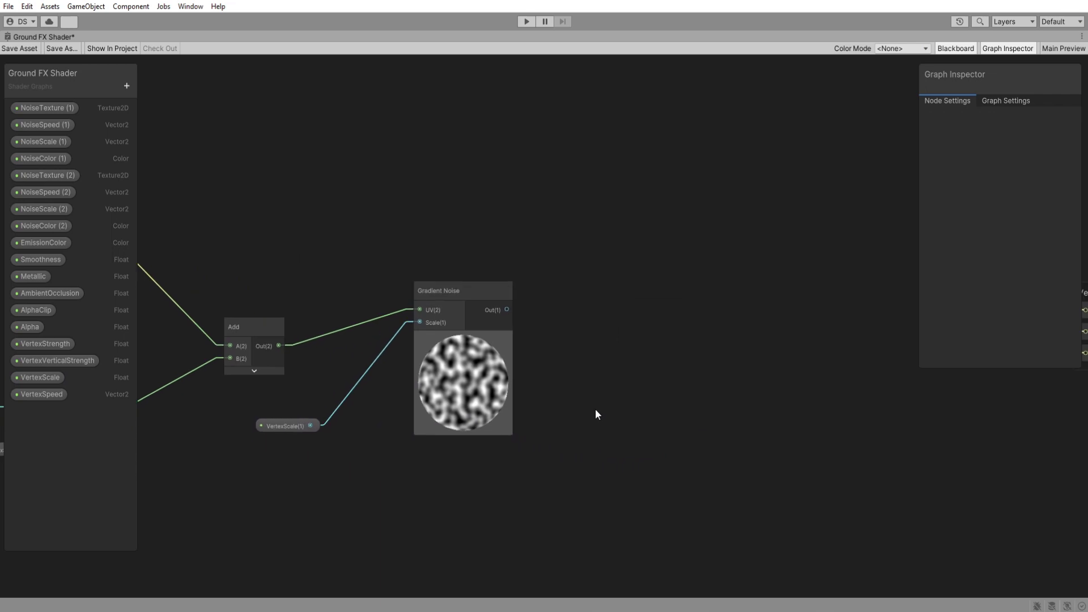
pyautogui.press('space')
pyautogui.write('mul')
pyautogui.press('Return')
pyautogui.moveTo(621, 432); pyautogui.dragTo(677, 315)
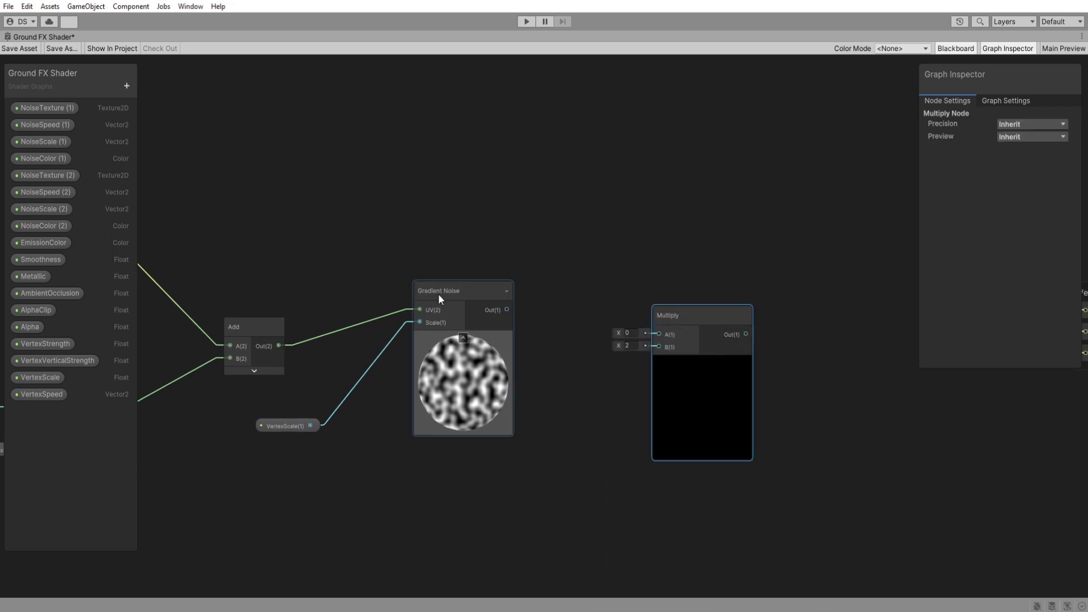
pyautogui.moveTo(46, 343); pyautogui.dragTo(536, 395)
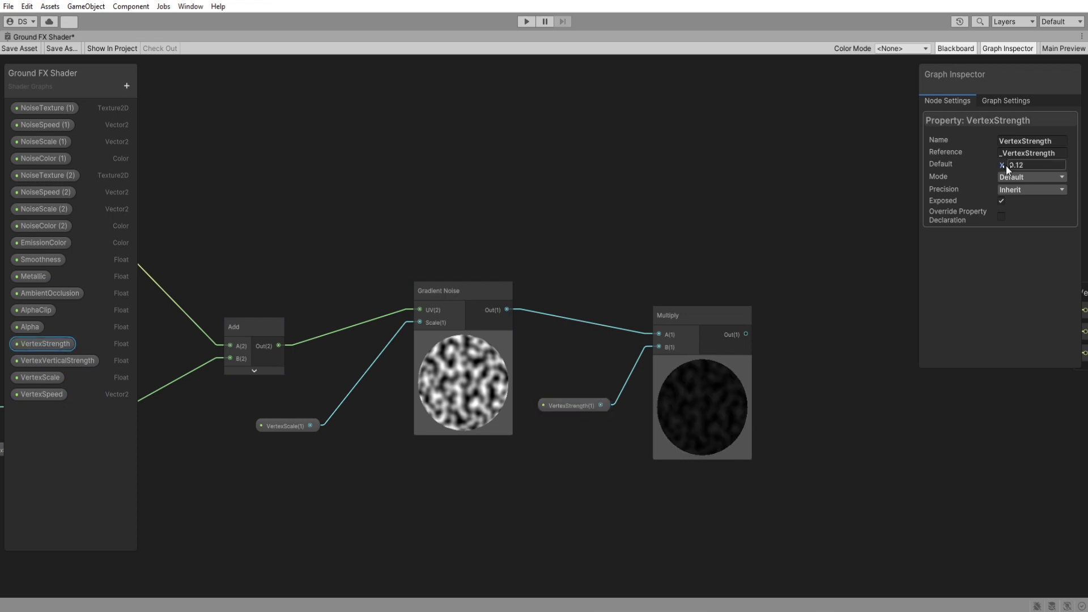
pyautogui.moveTo(1007, 169); pyautogui.dragTo(1012, 168)
pyautogui.click(905, 161)
# Add a Normal Vector node and place it above the VertexStrength Multiply node.
pyautogui.moveTo(834, 390); pyautogui.dragTo(622, 409, button='middle')
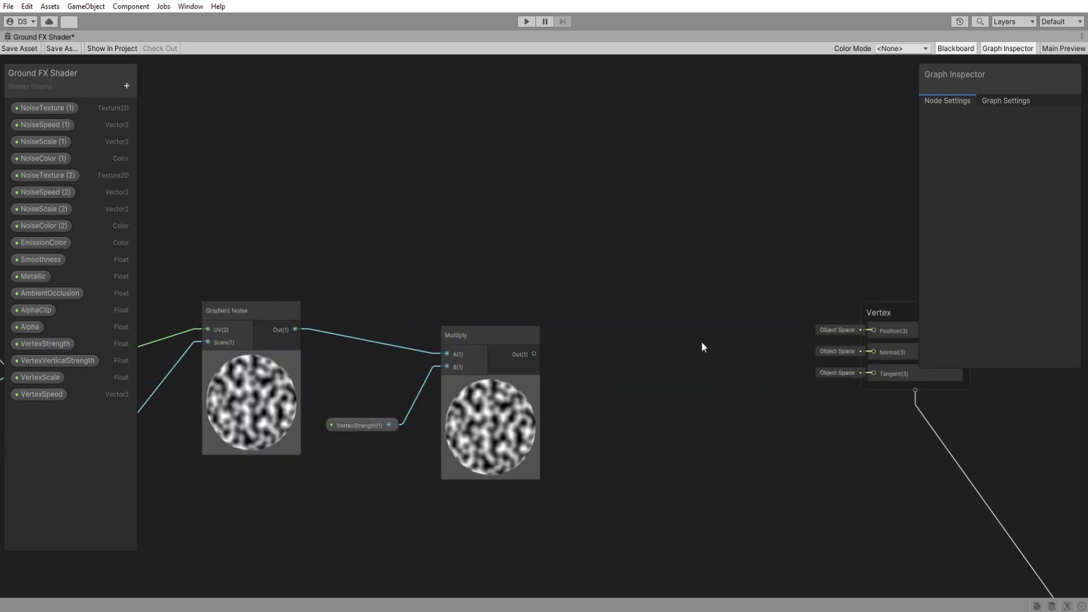
pyautogui.moveTo(702, 342); pyautogui.dragTo(618, 376, button='middle')
pyautogui.press('space')
pyautogui.write('normal vector')
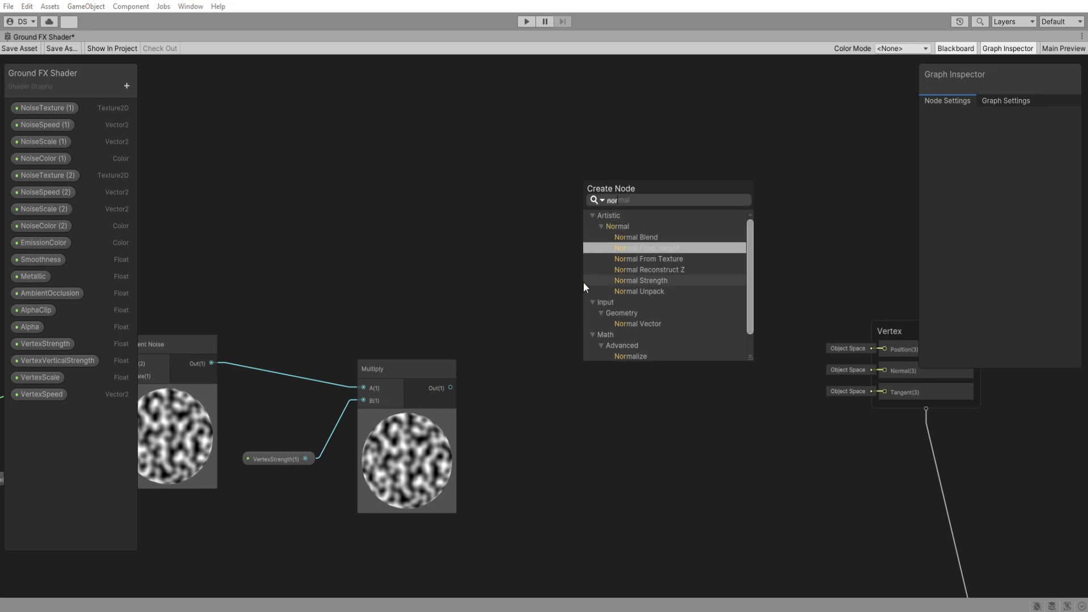
pyautogui.press('Return')
pyautogui.moveTo(637, 331); pyautogui.dragTo(391, 189)
# Multiply the Normal Vector output by the strength-scaled noise with a new Multiply node.
pyautogui.click(534, 345)
pyautogui.moveTo(548, 284); pyautogui.dragTo(497, 334, button='middle')
pyautogui.moveTo(399, 441); pyautogui.dragTo(511, 337)
pyautogui.write('multiply')
pyautogui.press('Return')
# Add a second Position node, set its space to Object and place it above the Normal Vector node.
pyautogui.moveTo(617, 322); pyautogui.dragTo(590, 362, button='middle')
pyautogui.press('space')
pyautogui.write('position')
pyautogui.press('Return')
pyautogui.click(663, 421)
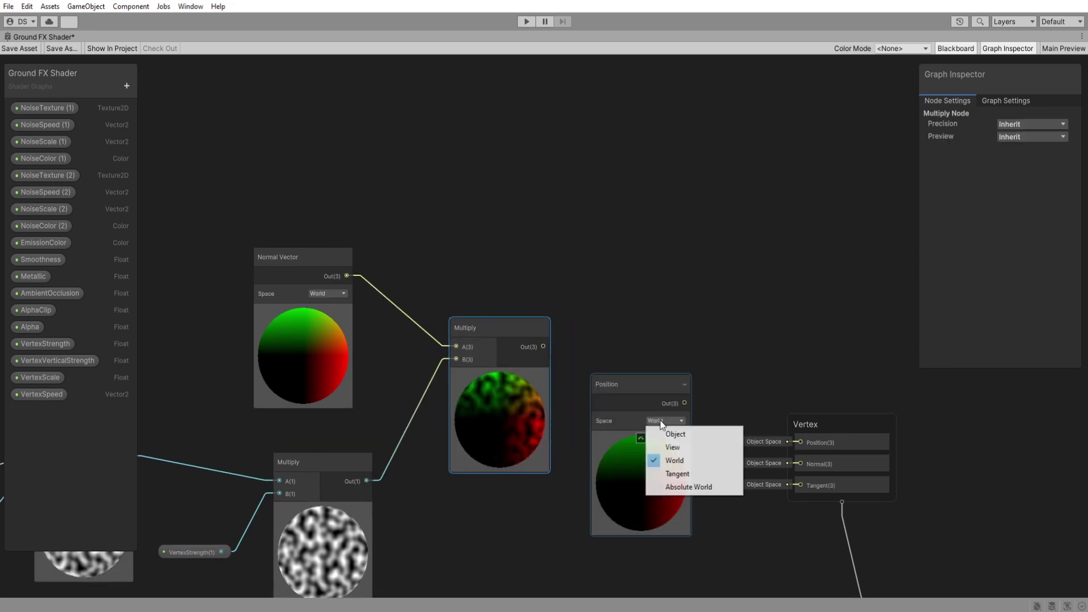
pyautogui.click(675, 434)
pyautogui.moveTo(623, 384); pyautogui.dragTo(413, 100)
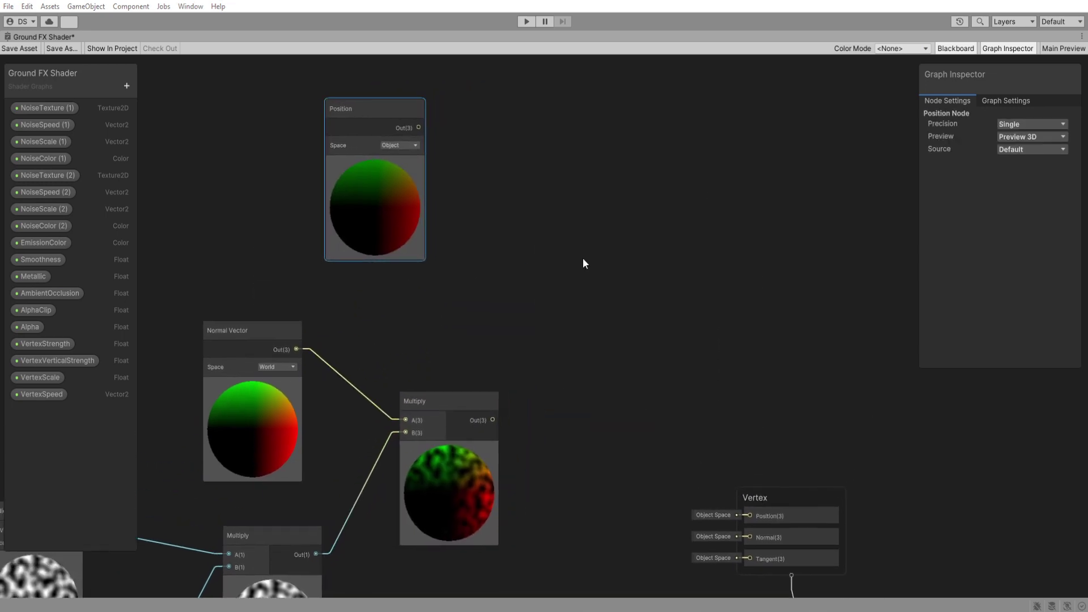
# Sum the Object-space Position and the Normal Vector Multiply output with a new Add node.
pyautogui.moveTo(493, 420); pyautogui.dragTo(543, 296)
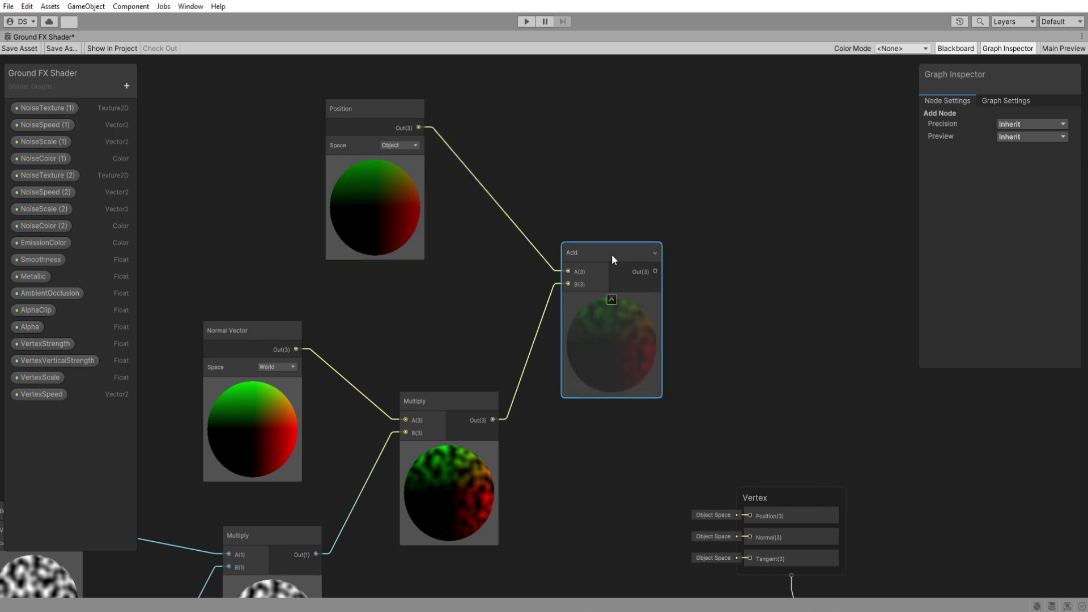
pyautogui.moveTo(612, 255); pyautogui.dragTo(595, 227)
pyautogui.moveTo(768, 387); pyautogui.dragTo(690, 363, button='middle')
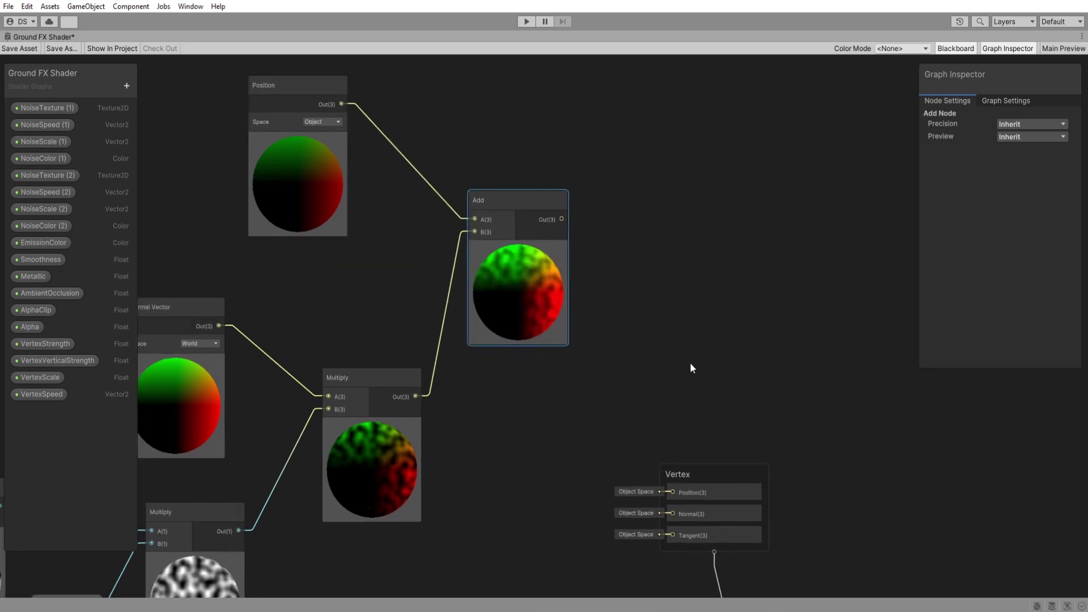
# Move the Vertex block up and farther right to free space for more nodes.
pyautogui.moveTo(710, 467); pyautogui.dragTo(866, 299)
pyautogui.moveTo(848, 296); pyautogui.dragTo(744, 295, button='middle')
pyautogui.moveTo(745, 296); pyautogui.dragTo(822, 285)
# Collapse the previews of the Normal Vector, Position, Multiply and Add nodes and arrange these nodes more compactly.
pyautogui.moveTo(378, 403); pyautogui.dragTo(580, 409, button='middle')
pyautogui.click(273, 367)
pyautogui.click(395, 146)
pyautogui.moveTo(392, 98); pyautogui.dragTo(407, 234)
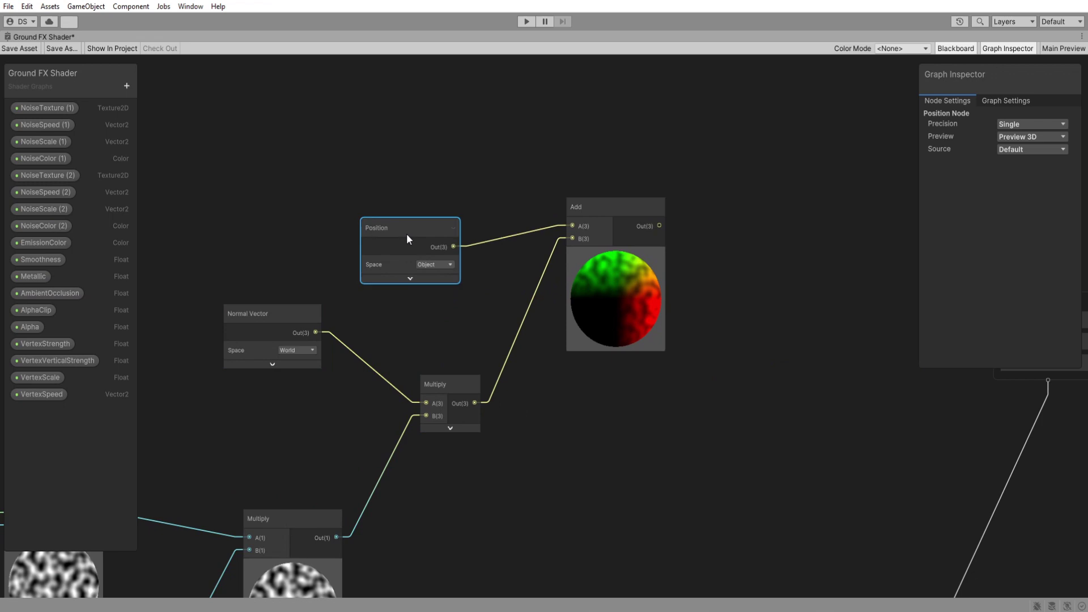
pyautogui.click(615, 255)
pyautogui.moveTo(594, 209); pyautogui.dragTo(589, 329)
pyautogui.moveTo(287, 321); pyautogui.dragTo(235, 394)
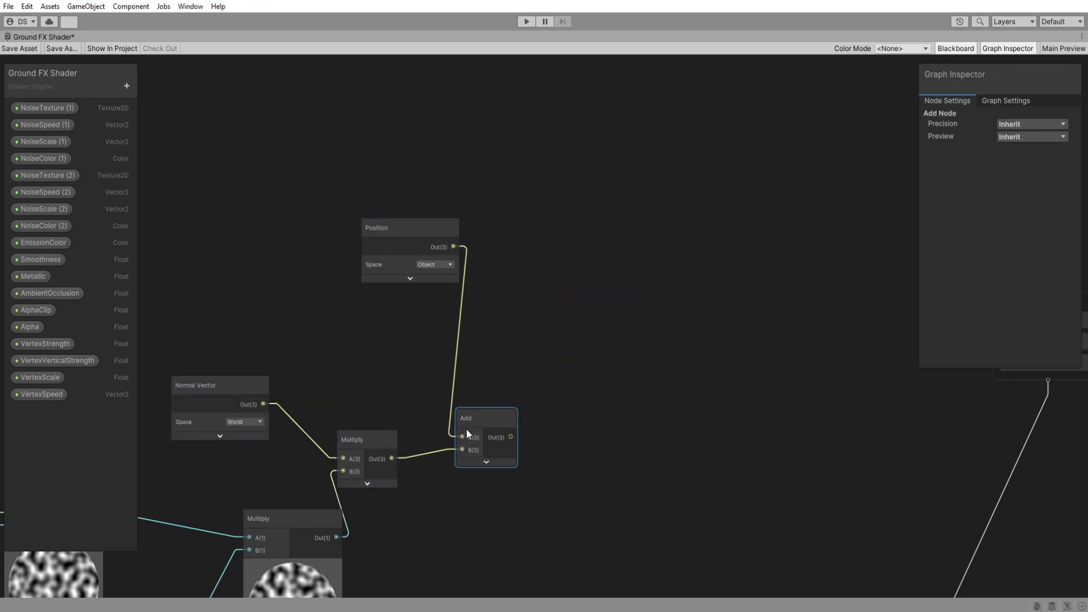
pyautogui.moveTo(410, 228); pyautogui.dragTo(318, 264)
pyautogui.moveTo(493, 420); pyautogui.dragTo(478, 358)
# Feed the Add output of the displaced position into a new Split node.
pyautogui.click(547, 390)
pyautogui.moveTo(549, 392); pyautogui.dragTo(464, 326, button='middle')
pyautogui.moveTo(404, 327); pyautogui.dragTo(515, 313)
pyautogui.write('split')
pyautogui.press('Return')
pyautogui.click(645, 397)
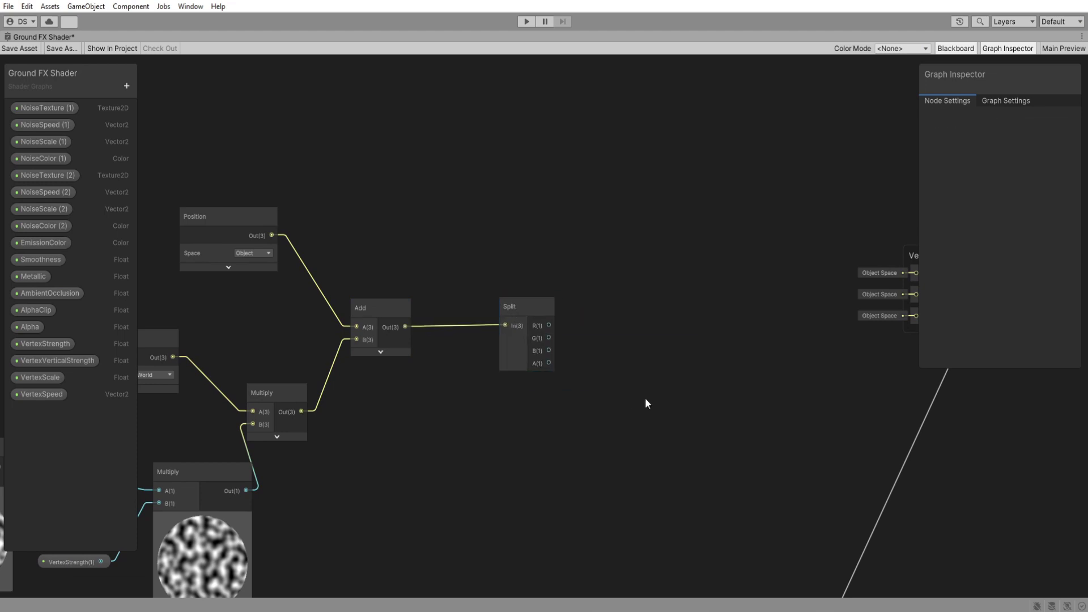
# Add a Vector 3 node and connect the Split's R output to X and its B output to Z.
pyautogui.moveTo(680, 399); pyautogui.dragTo(658, 396, button='middle')
pyautogui.press('space')
pyautogui.write('vector 3')
pyautogui.press('Return')
pyautogui.moveTo(690, 420); pyautogui.dragTo(702, 317)
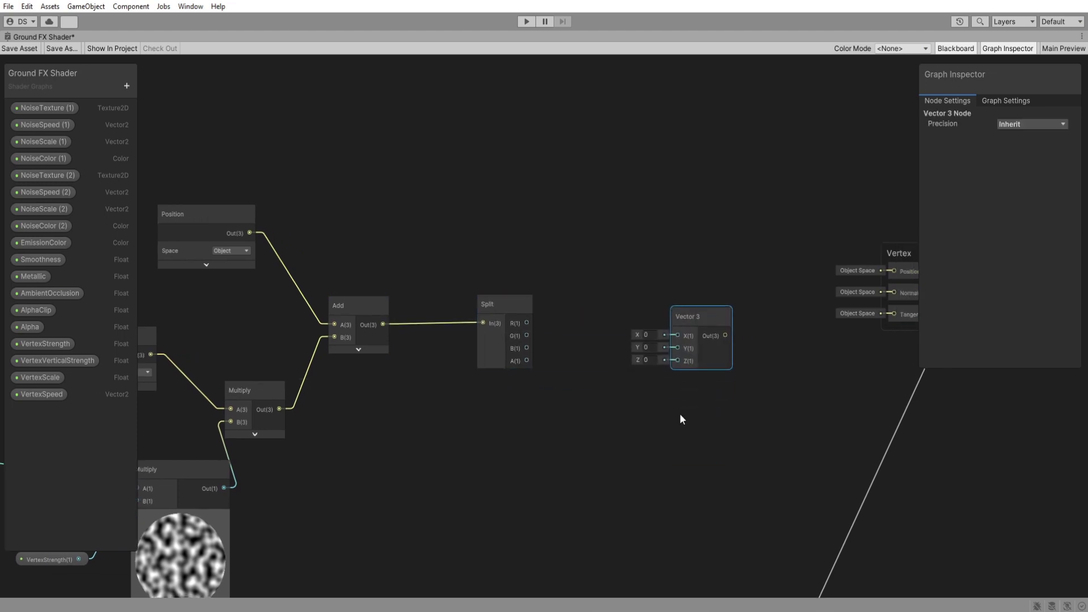
pyautogui.moveTo(527, 323); pyautogui.dragTo(677, 336)
pyautogui.moveTo(529, 348); pyautogui.dragTo(538, 354)
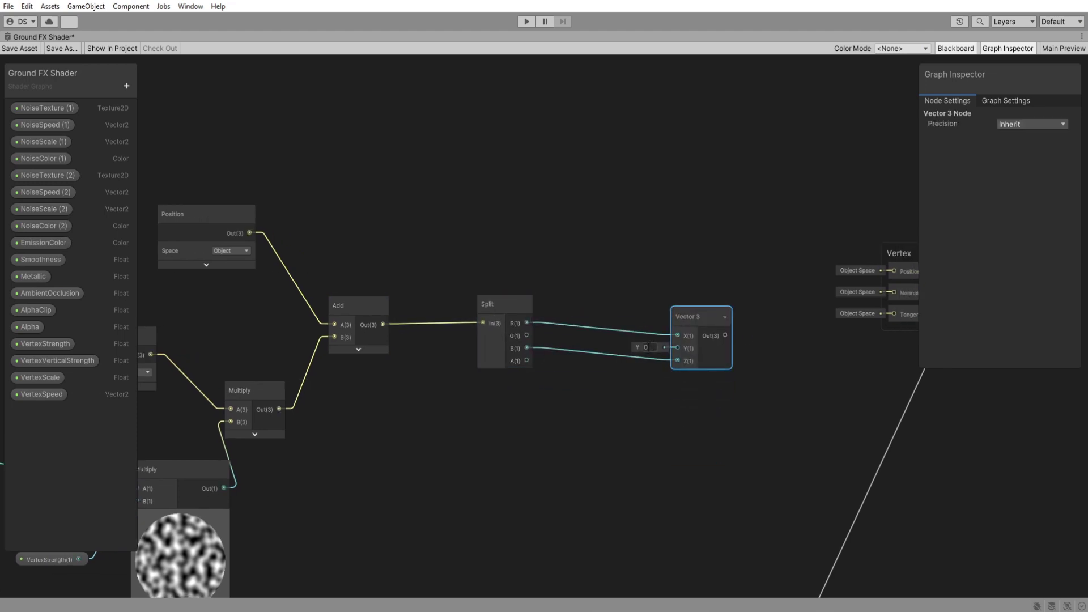
# Multiply the Split's G output by the VertexVerticalStrength property in a new Multiply node without preview.
pyautogui.click(576, 447)
pyautogui.press('space')
pyautogui.write('multiply')
pyautogui.press('Return')
pyautogui.moveTo(606, 475); pyautogui.dragTo(600, 412)
pyautogui.moveTo(526, 336); pyautogui.dragTo(580, 424)
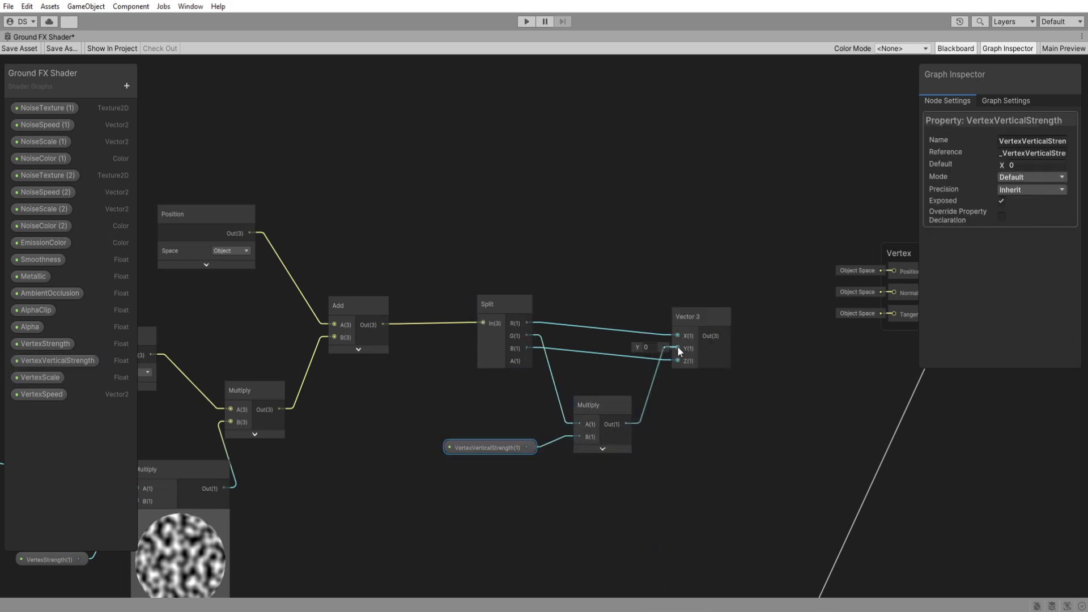
# Connect the vertical strength Multiply to the Vector 3's Y input and the Vector 3 output to the Vertex Position.
pyautogui.moveTo(678, 346); pyautogui.dragTo(678, 348)
pyautogui.moveTo(769, 443); pyautogui.dragTo(648, 440, button='middle')
pyautogui.moveTo(606, 333); pyautogui.dragTo(773, 266)
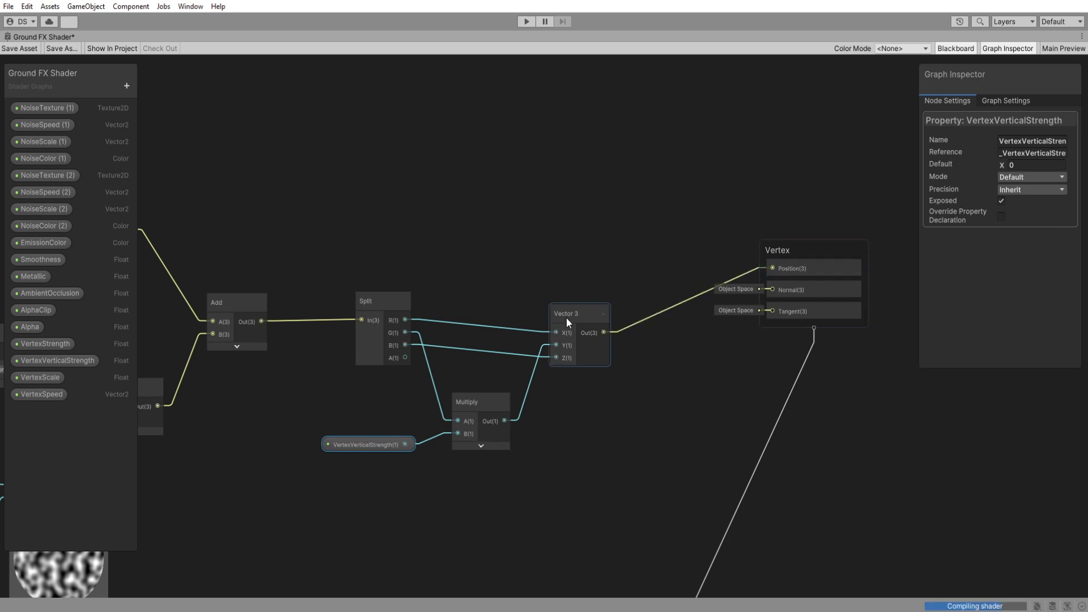
# Shift all the vertex displacement nodes to the left and group them under the title VERTEX.
pyautogui.scroll(-7, 720, 170)
pyautogui.moveTo(753, 202); pyautogui.dragTo(728, 304)
pyautogui.moveTo(728, 304); pyautogui.dragTo(825, 299, button='middle')
pyautogui.moveTo(770, 376); pyautogui.dragTo(254, 140)
pyautogui.moveTo(725, 256); pyautogui.dragTo(581, 264)
pyautogui.rightClick(481, 254)
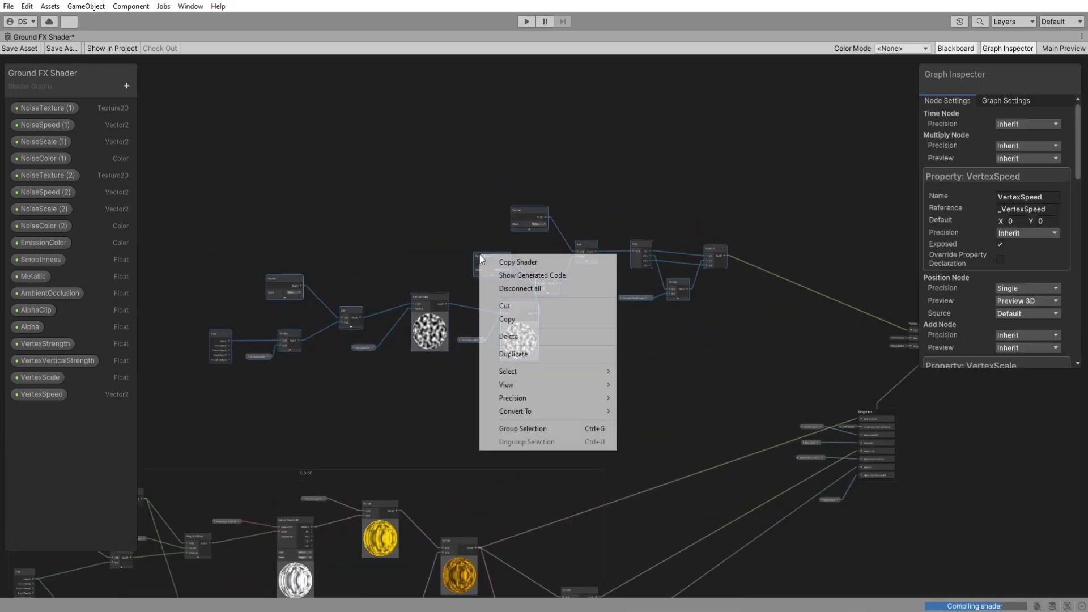
pyautogui.click(527, 428)
pyautogui.write('VERTEX')
pyautogui.press('Return')
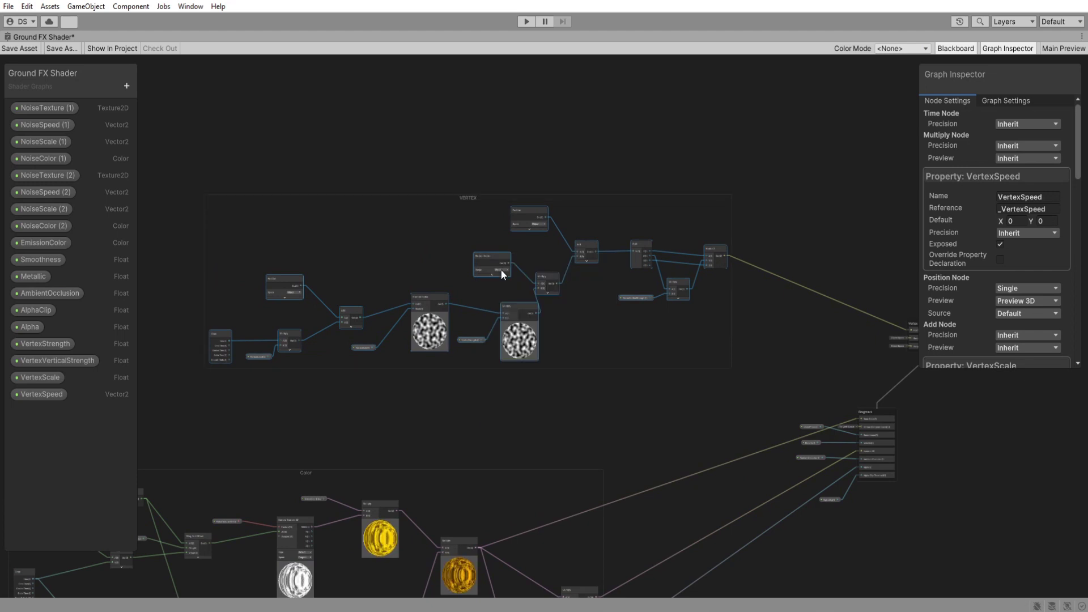
# Move the VERTEX group left so that it sits above the Color group.
pyautogui.scroll(6, 476, 213)
pyautogui.moveTo(463, 170); pyautogui.dragTo(437, 152)
pyautogui.scroll(-7, 520, 304)
pyautogui.moveTo(567, 358); pyautogui.dragTo(587, 281, button='middle')
pyautogui.moveTo(510, 171); pyautogui.dragTo(391, 186)
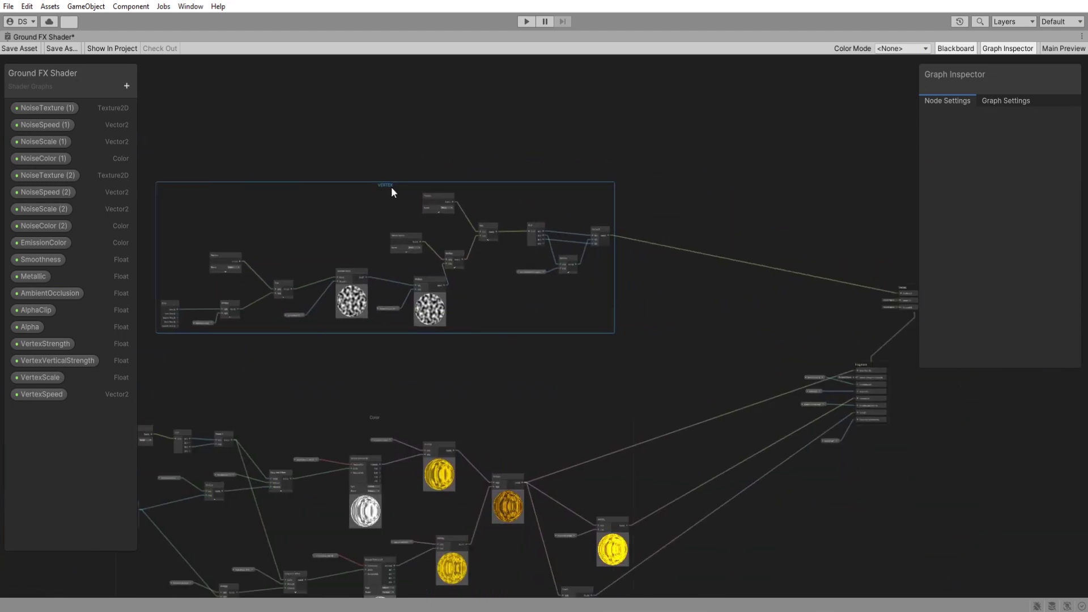
# Save the Ground FX Shader asset and return to the Scene view.
pyautogui.scroll(-3, 664, 388)
pyautogui.moveTo(664, 388); pyautogui.dragTo(588, 301, button='middle')
pyautogui.click(588, 301)
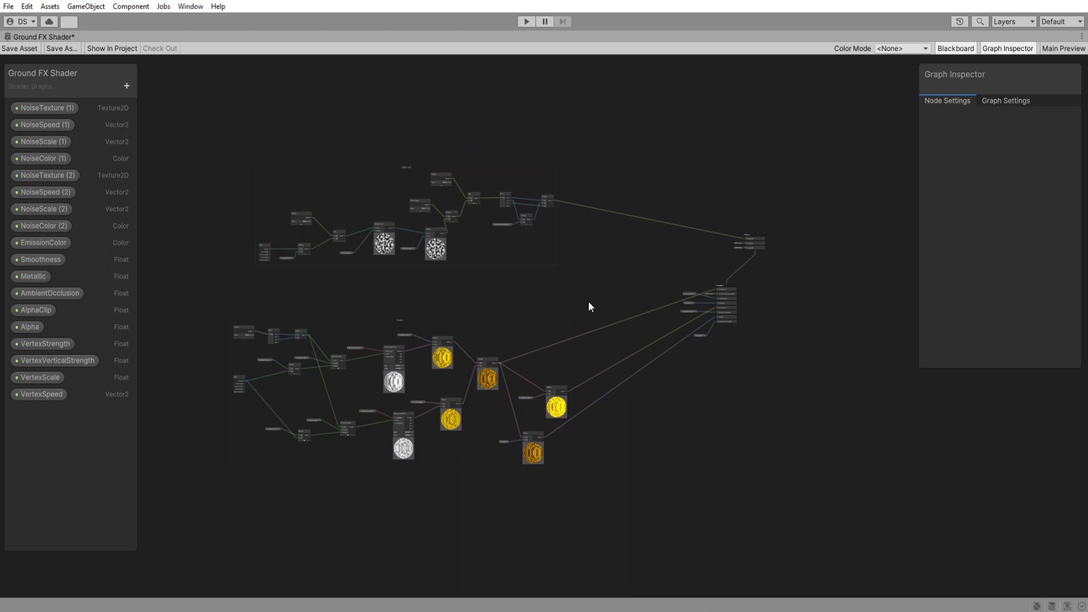
pyautogui.click(21, 48)
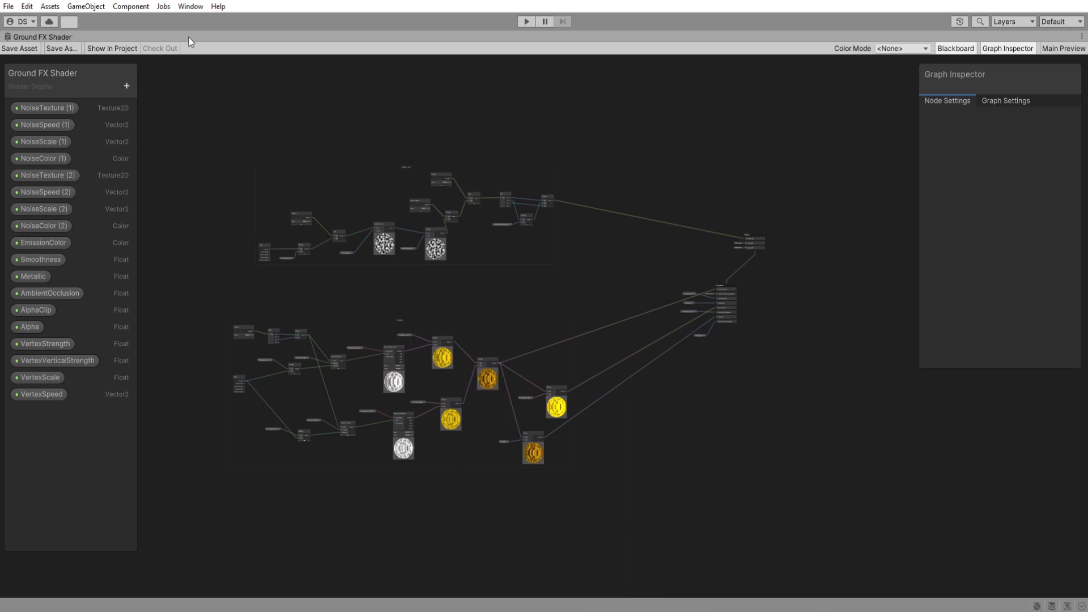
pyautogui.click(223, 45)
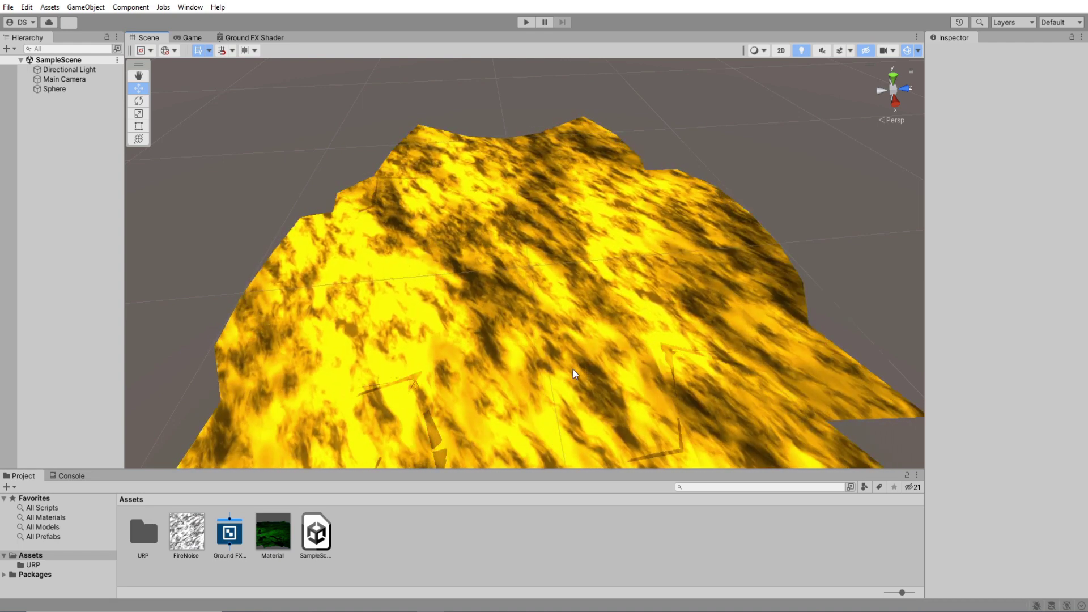
# Select the sphere in the scene and set its Y scale to 1.
pyautogui.scroll(-8, 529, 291)
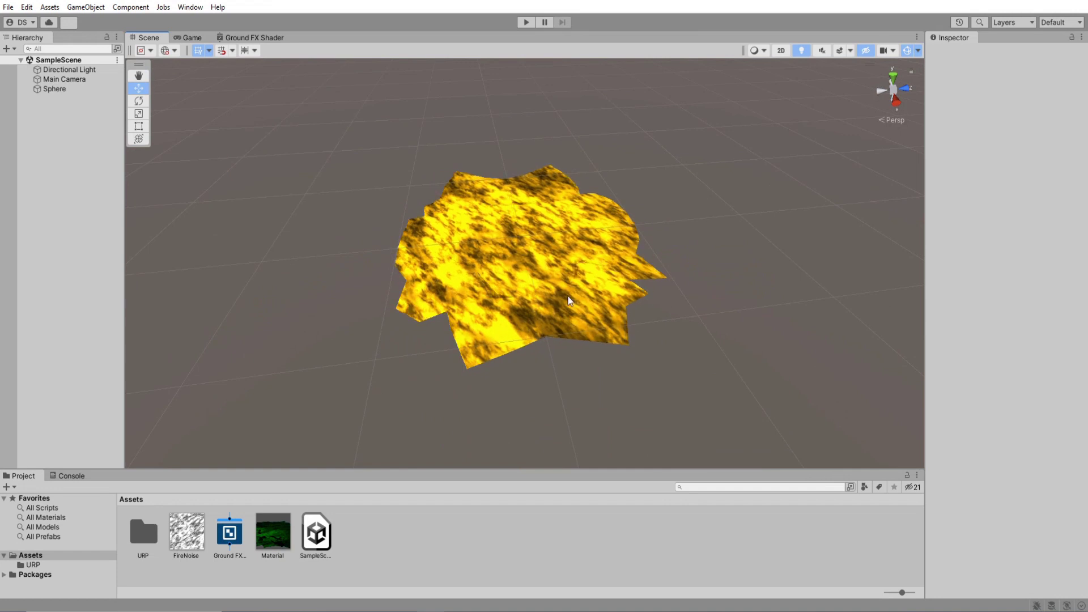
pyautogui.keyDown('alt'); pyautogui.moveTo(570, 301); pyautogui.dragTo(568, 189); pyautogui.keyUp('alt')
pyautogui.click(569, 189)
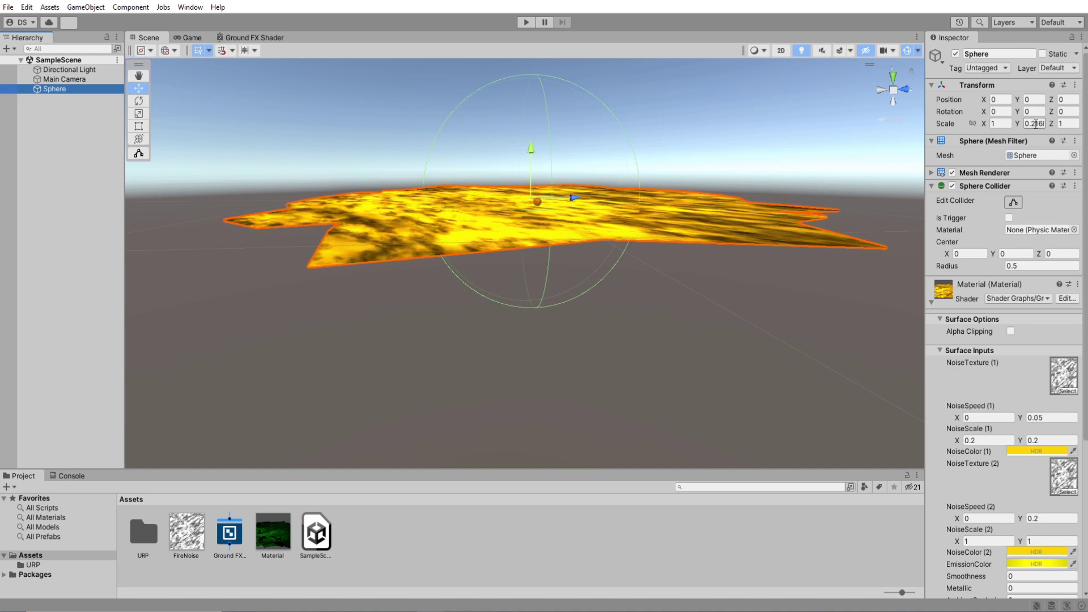
pyautogui.click(1036, 124)
pyautogui.write('1')
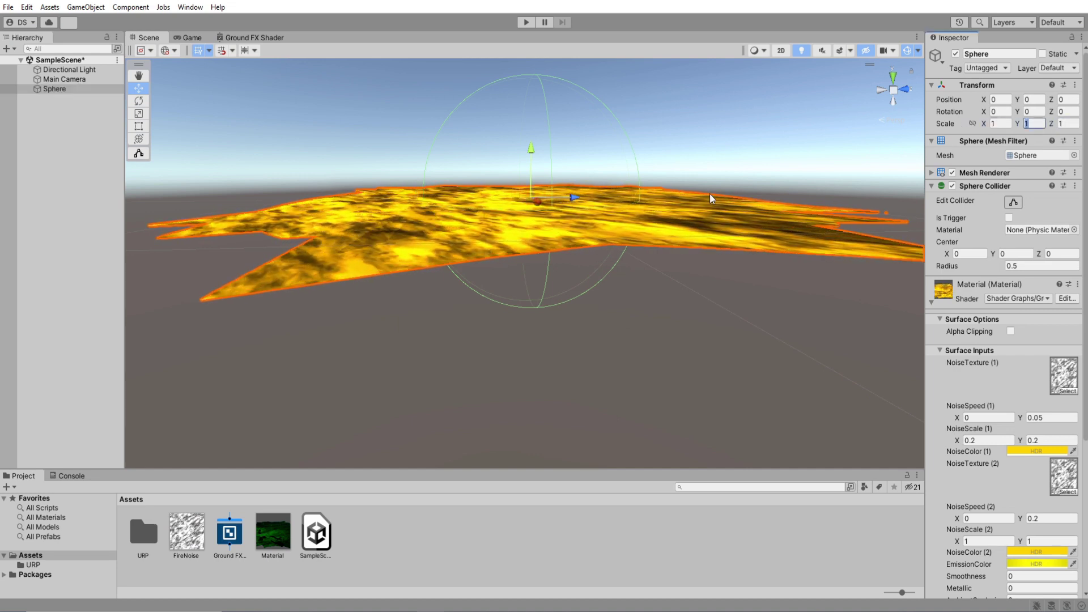
# Set VertexVerticalStrength to 1 in the sphere's material.
pyautogui.keyDown('alt'); pyautogui.moveTo(712, 198); pyautogui.dragTo(701, 217); pyautogui.keyUp('alt')
pyautogui.scroll(-4, 997, 472)
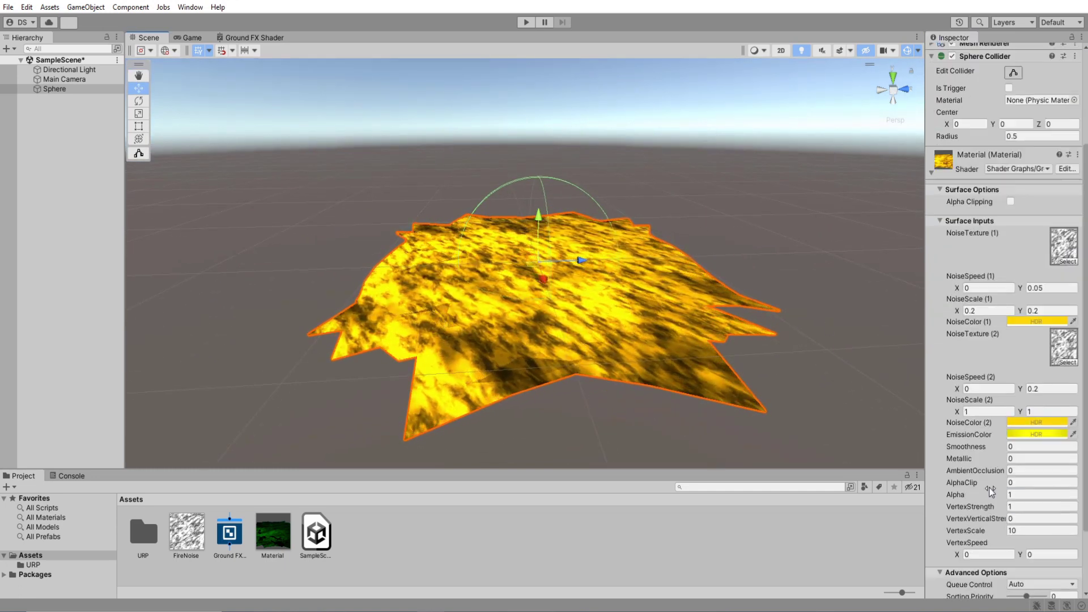
pyautogui.write('1')
pyautogui.press('Return')
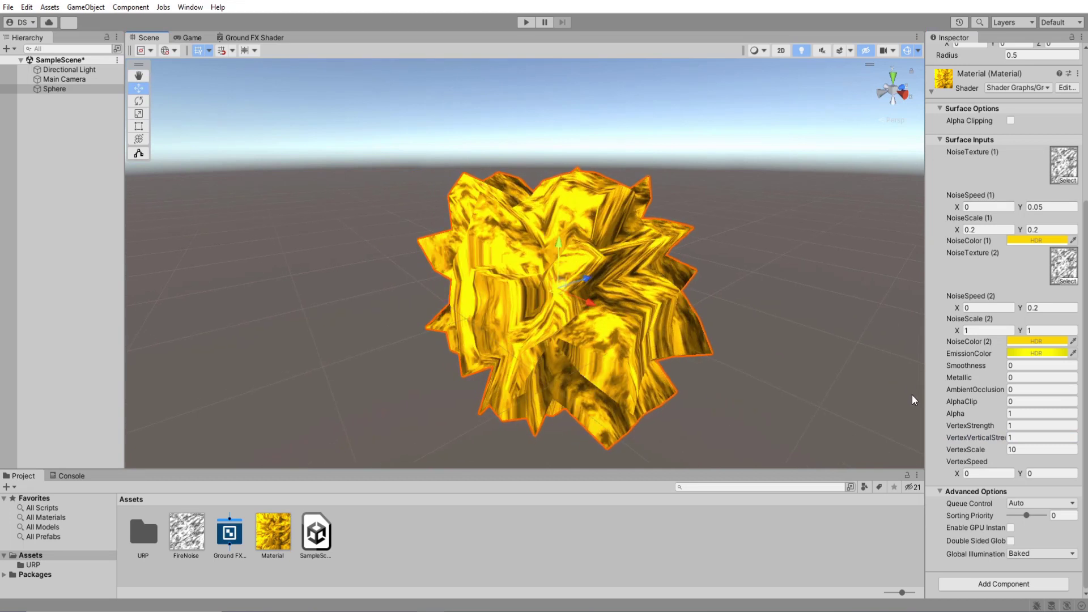
# Set VertexStrength to 0 in the sphere's material.
pyautogui.click(1043, 425)
pyautogui.write('0')
pyautogui.moveTo(706, 311); pyautogui.dragTo(582, 330, button='right')
pyautogui.press('w')
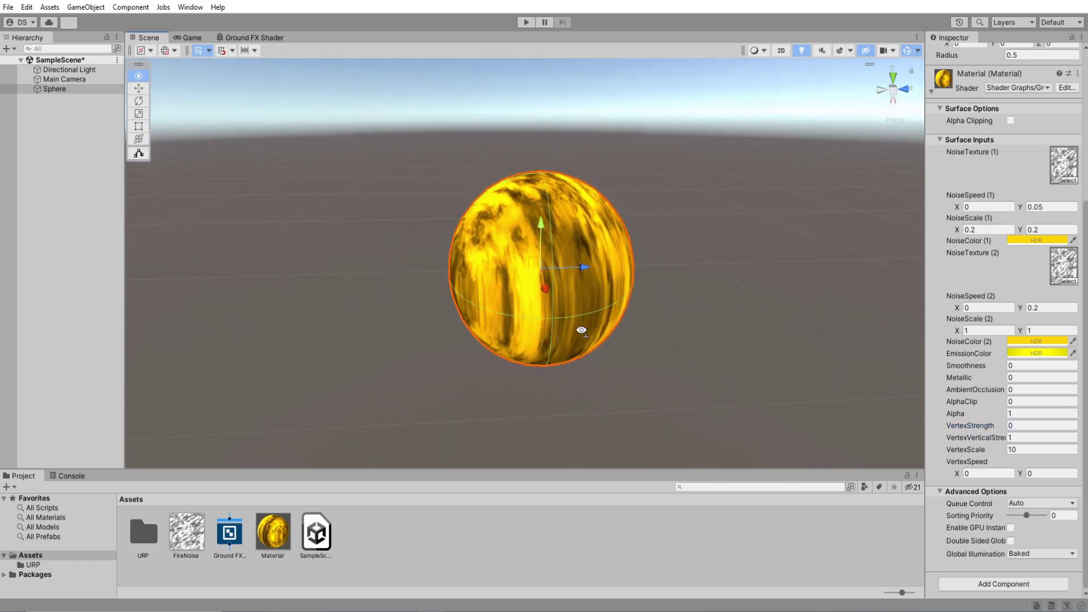
pyautogui.keyDown('alt'); pyautogui.moveTo(495, 339); pyautogui.dragTo(650, 353); pyautogui.keyUp('alt')
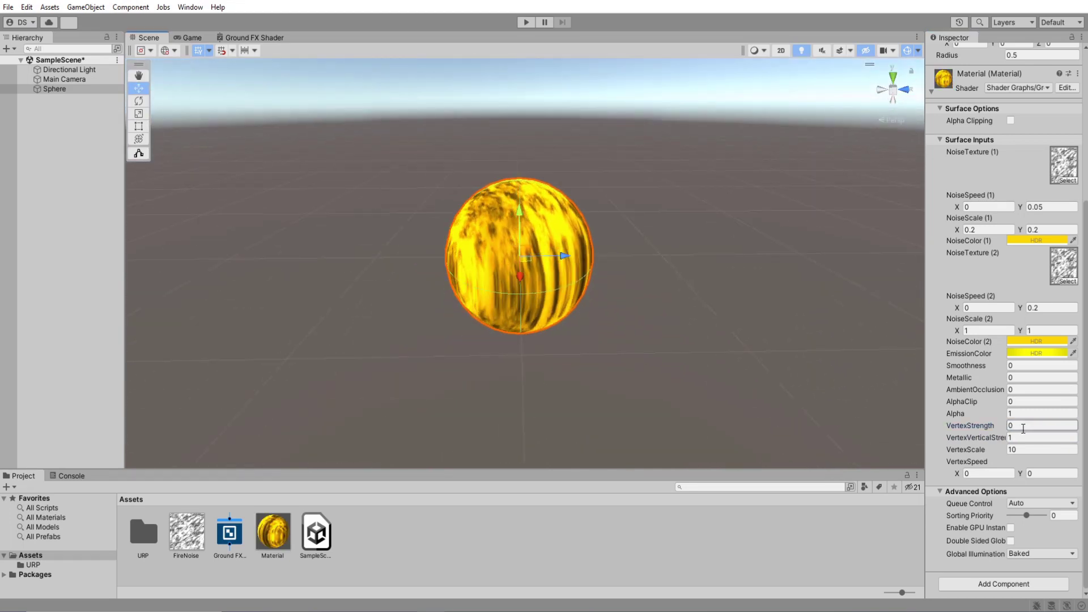
# Set both VertexStrength and VertexVerticalStrength to 0.2 in the sphere's material.
pyautogui.write('0.2')
pyautogui.press('Return')
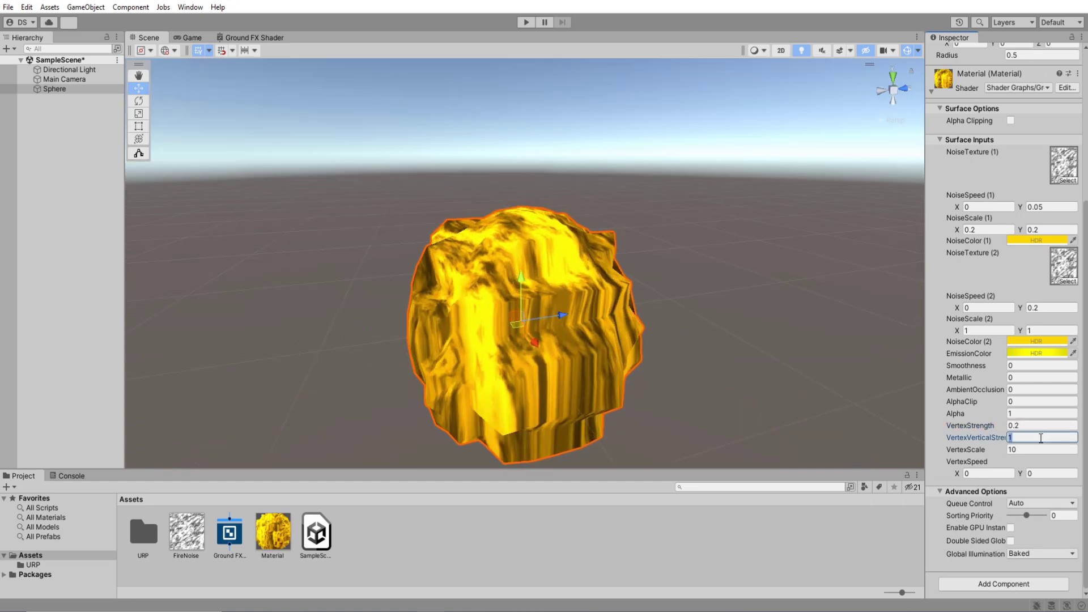
pyautogui.write('2')
pyautogui.keyDown('alt'); pyautogui.moveTo(715, 340); pyautogui.dragTo(488, 313); pyautogui.keyUp('alt')
pyautogui.scroll(8, 668, 306)
pyautogui.press('s')
pyautogui.moveTo(488, 313); pyautogui.dragTo(481, 342, button='right')
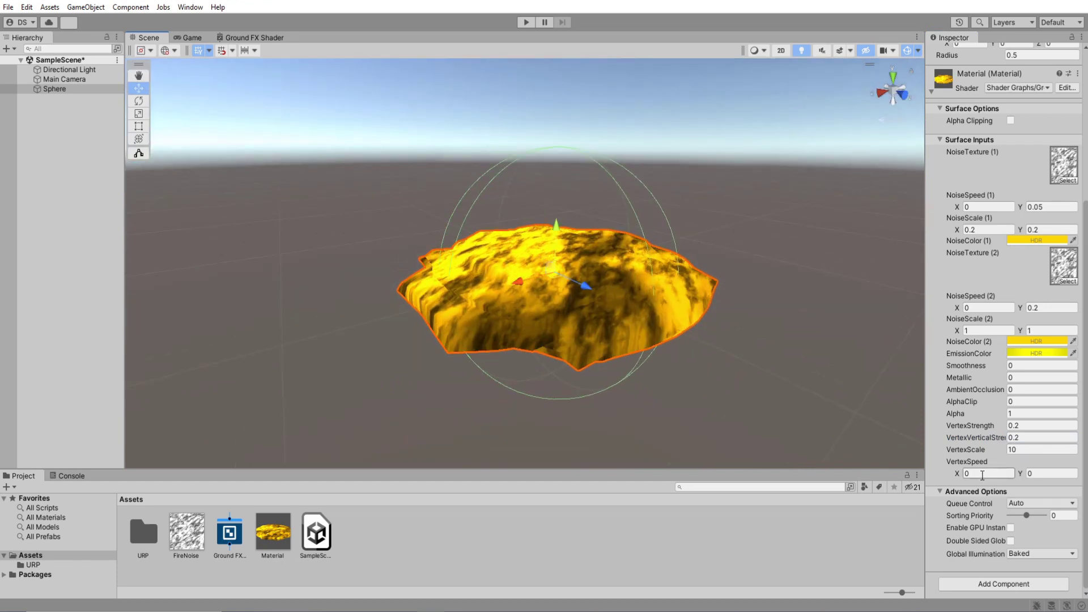
# Set the Y value of the material's VertexSpeed to 0.1.
pyautogui.write('.2')
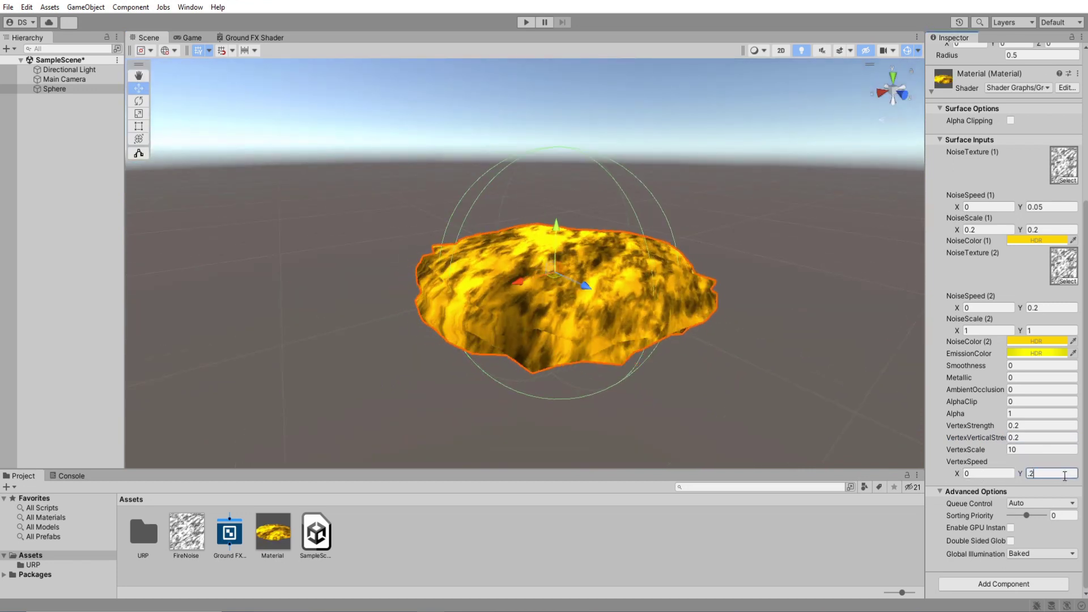
pyautogui.press('BackSpace')
pyautogui.write('1')
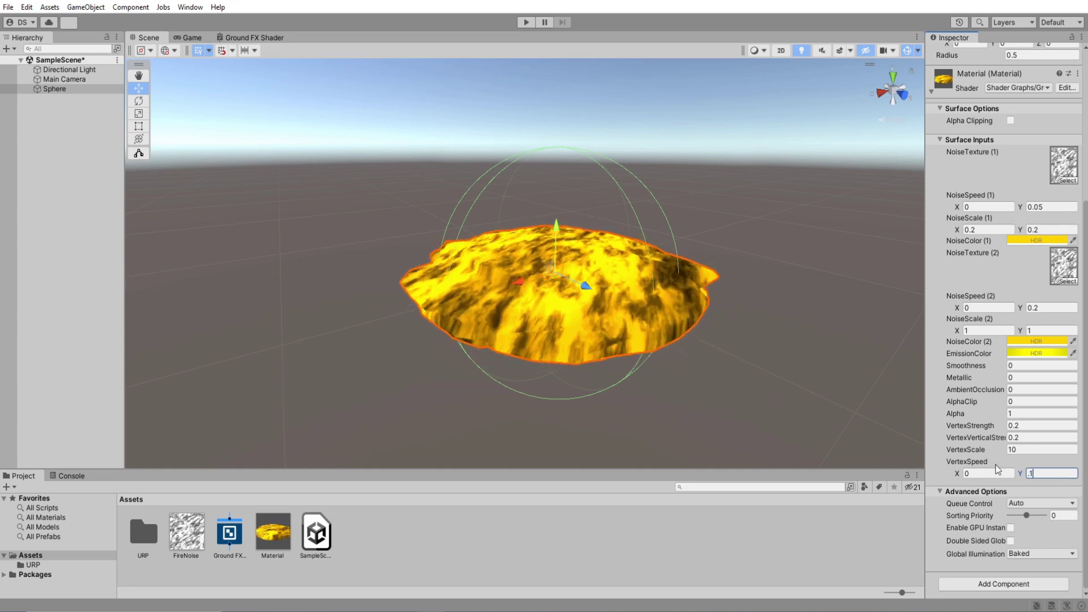
# Set the material's VertexScale to 3 and raise its VertexVerticalStrength.
pyautogui.moveTo(649, 364); pyautogui.dragTo(566, 310, button='right')
pyautogui.press('w')
pyautogui.press('q')
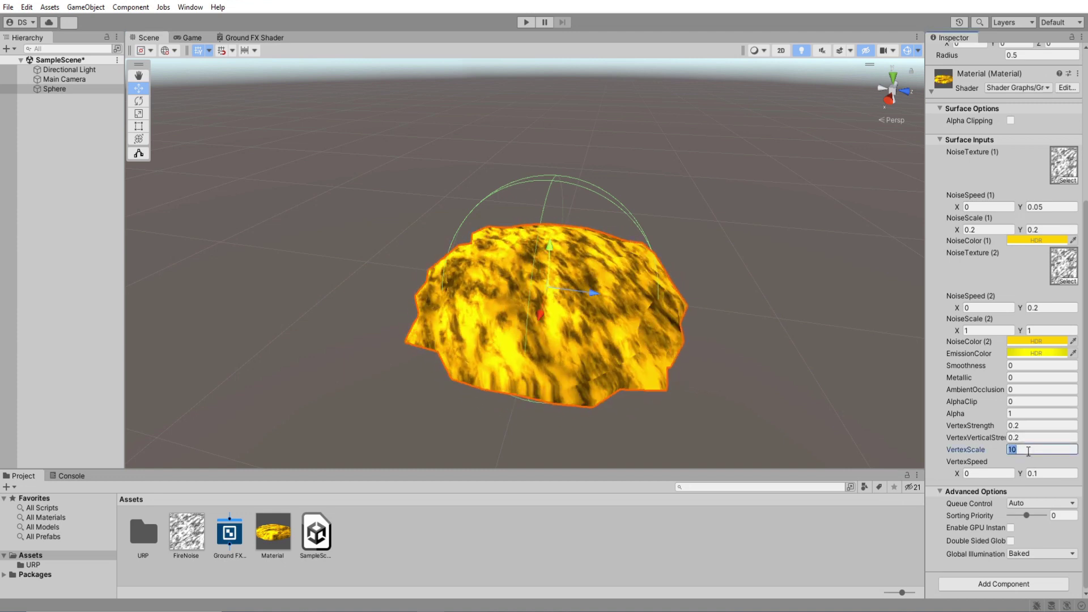
pyautogui.write('3')
pyautogui.press('Return')
pyautogui.keyDown('alt'); pyautogui.moveTo(640, 340); pyautogui.dragTo(582, 374); pyautogui.keyUp('alt')
pyautogui.click(1035, 438)
pyautogui.press('BackSpace')
pyautogui.write('4')
# Duplicate the sphere three times, moving the first copy away from the original.
pyautogui.scroll(-5, 675, 308)
pyautogui.hotkey('ctrl', 'd')
pyautogui.moveTo(534, 306); pyautogui.dragTo(403, 260)
pyautogui.hotkey('ctrl', 'd')
pyautogui.hotkey('ctrl', 'd')
pyautogui.scroll(5, 563, 327)
pyautogui.keyDown('alt'); pyautogui.moveTo(564, 327); pyautogui.dragTo(795, 323); pyautogui.keyUp('alt')
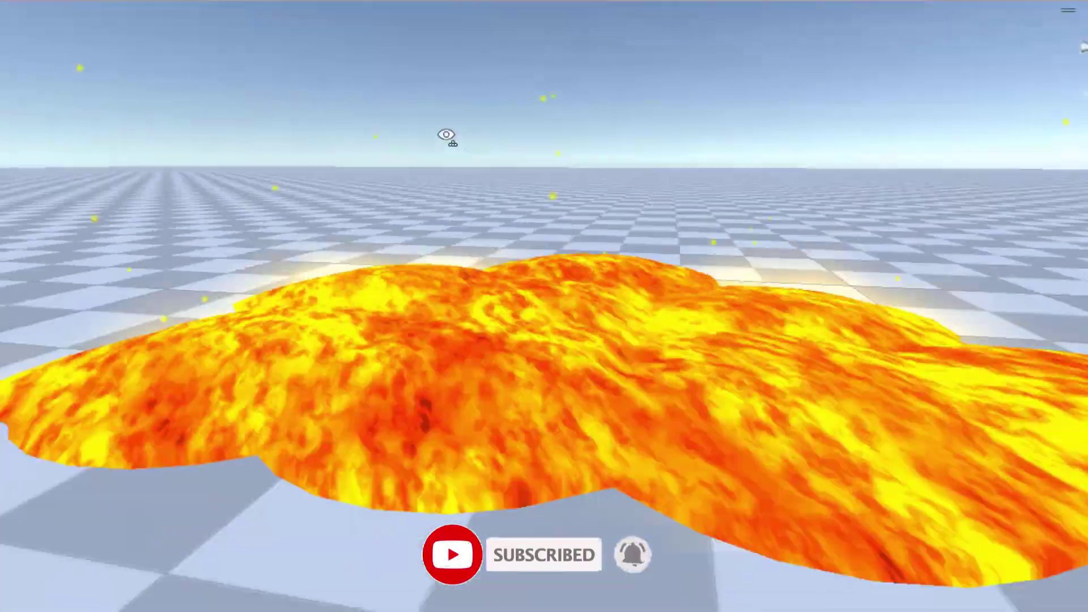
pyautogui.keyDown('alt'); pyautogui.moveTo(447, 136); pyautogui.dragTo(367, 159); pyautogui.keyUp('alt')
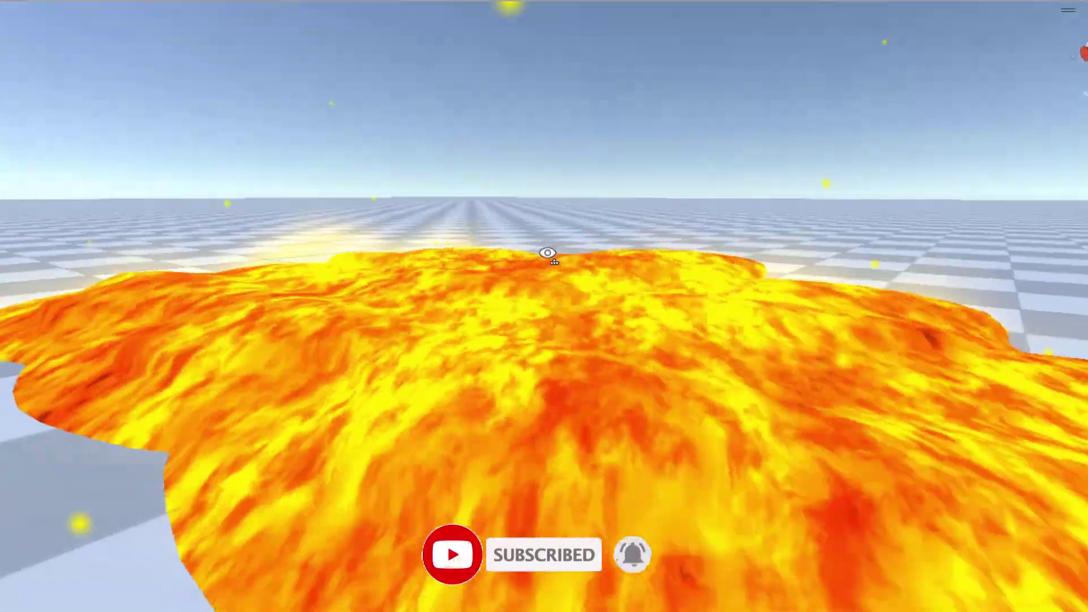